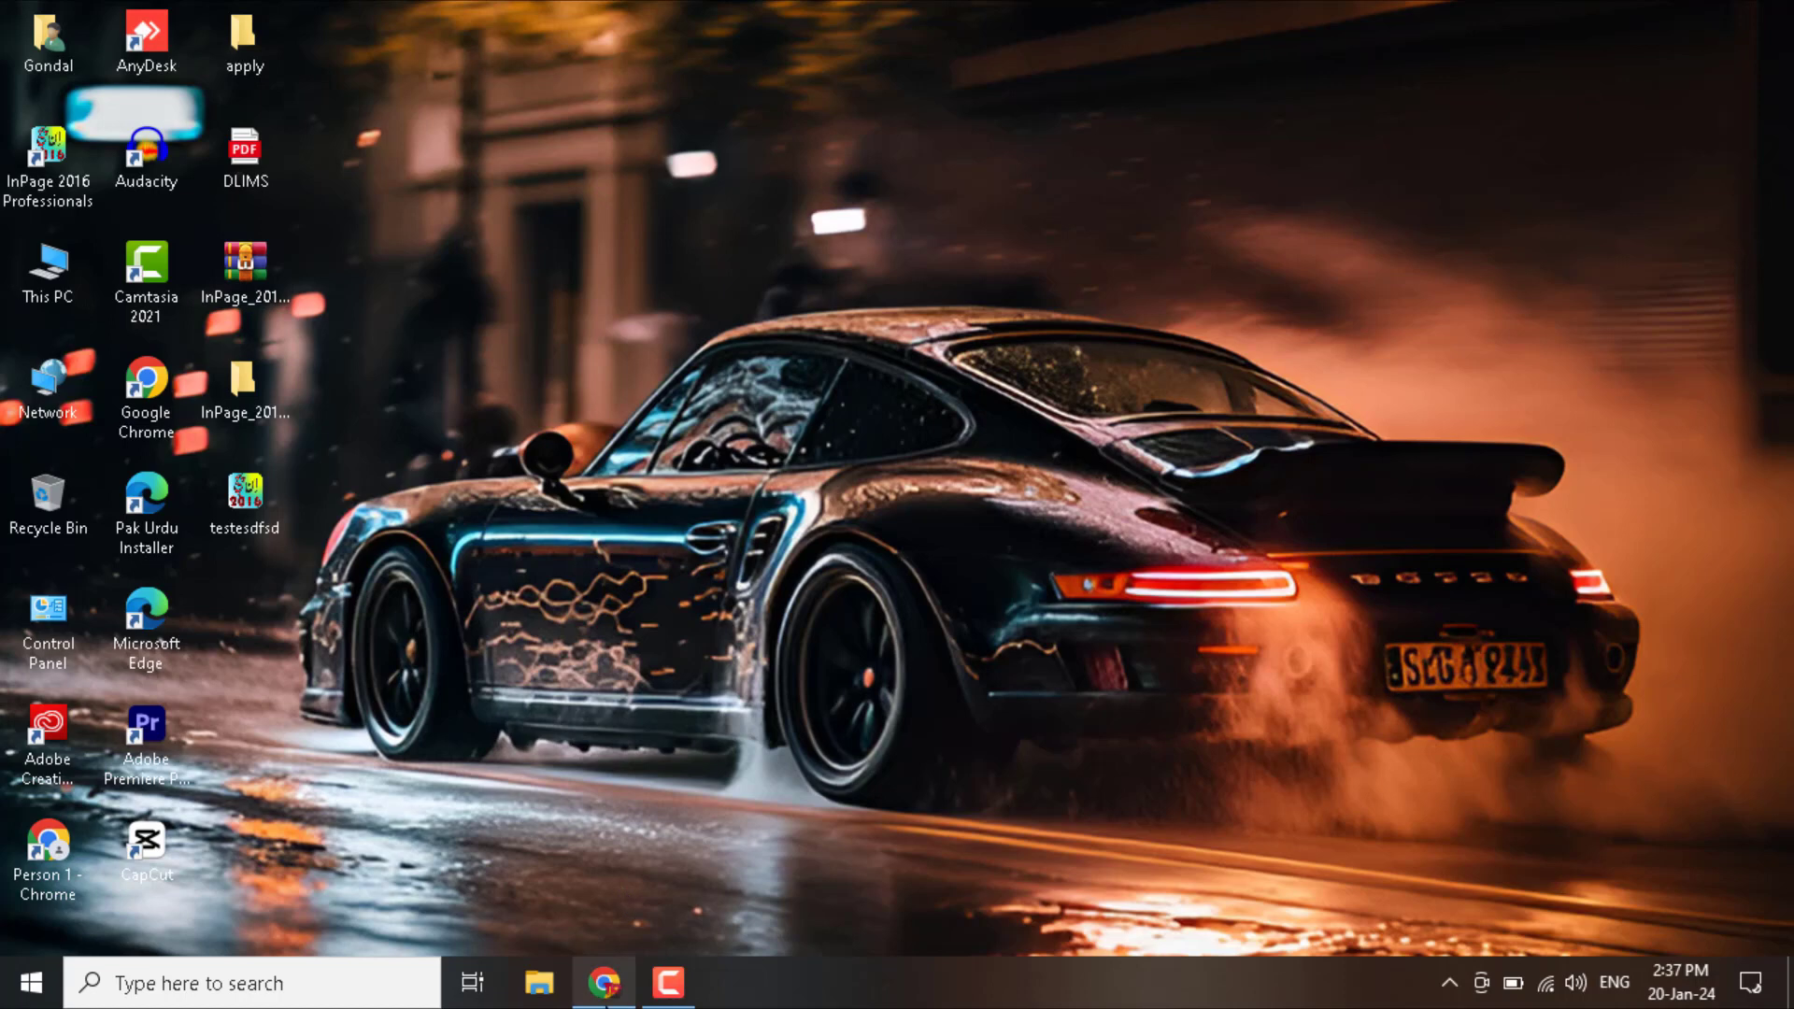
Open the YouTube Studio channel dashboard in Chrome and bring up the issue review for the Community Guidelines warning.
{"action": "left_click", "coordinate": [604, 986]}
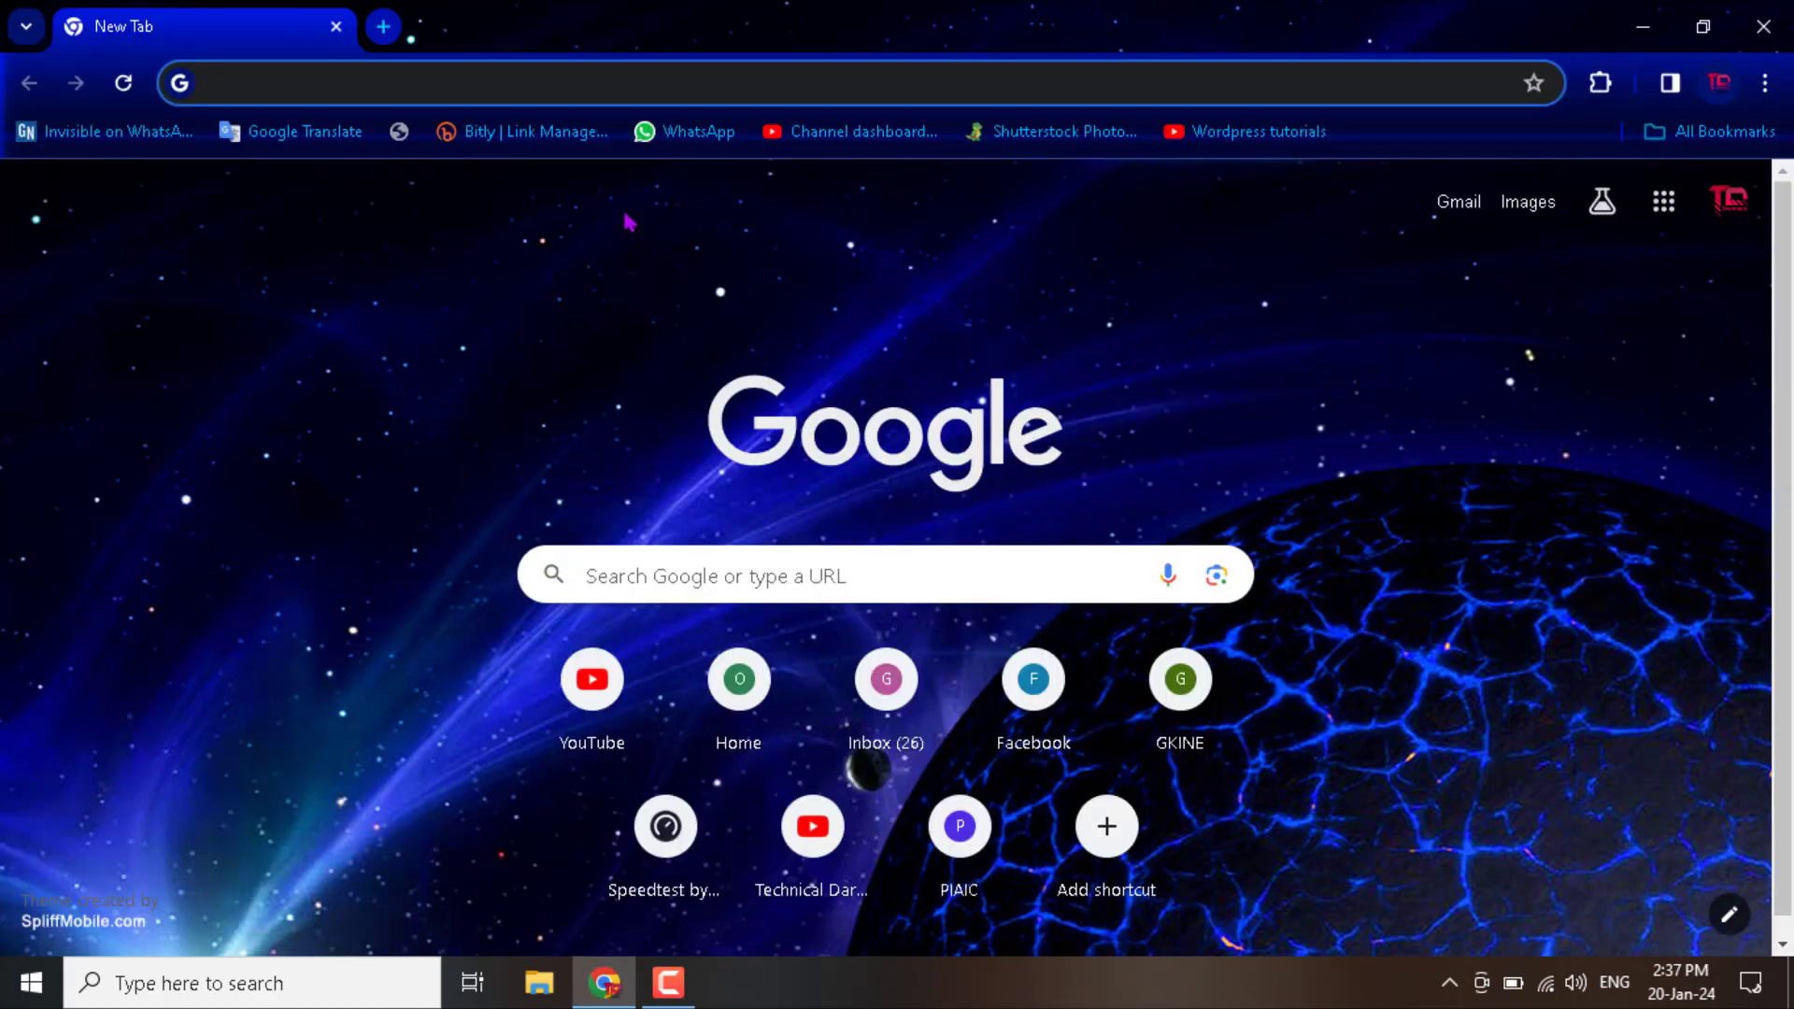
{"action": "left_click", "coordinate": [851, 132]}
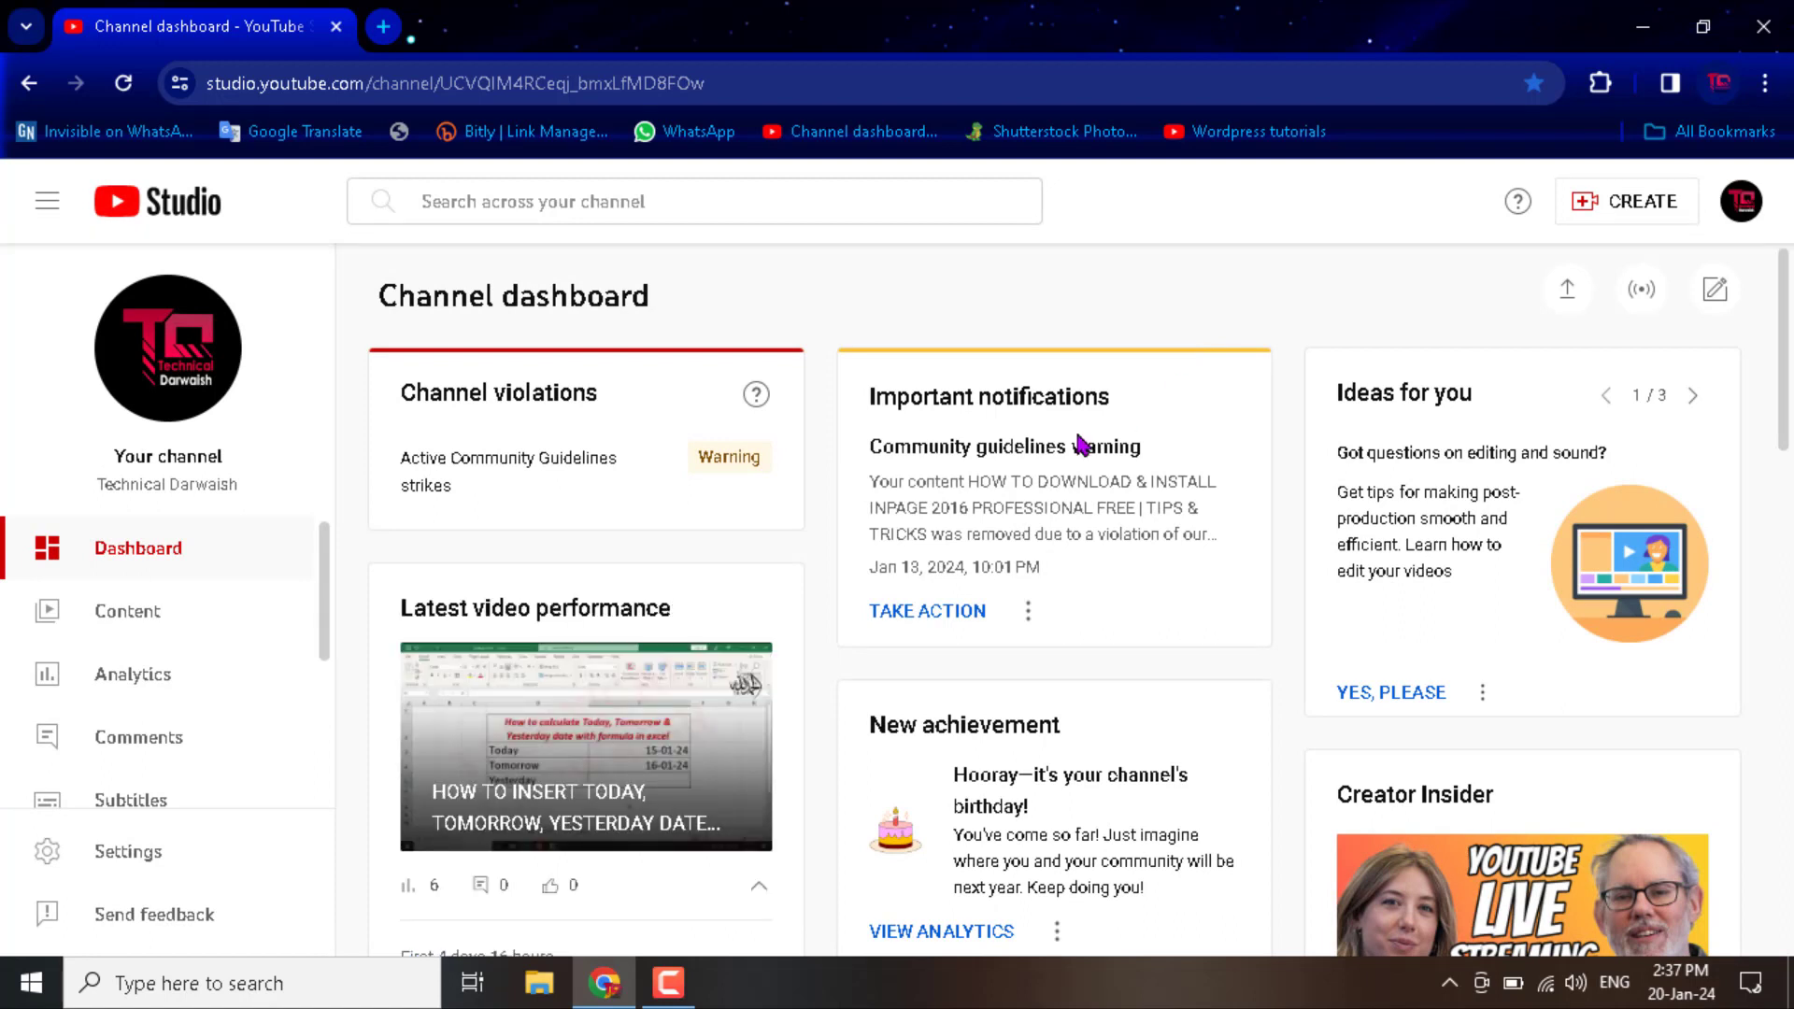
{"action": "left_click", "coordinate": [951, 615]}
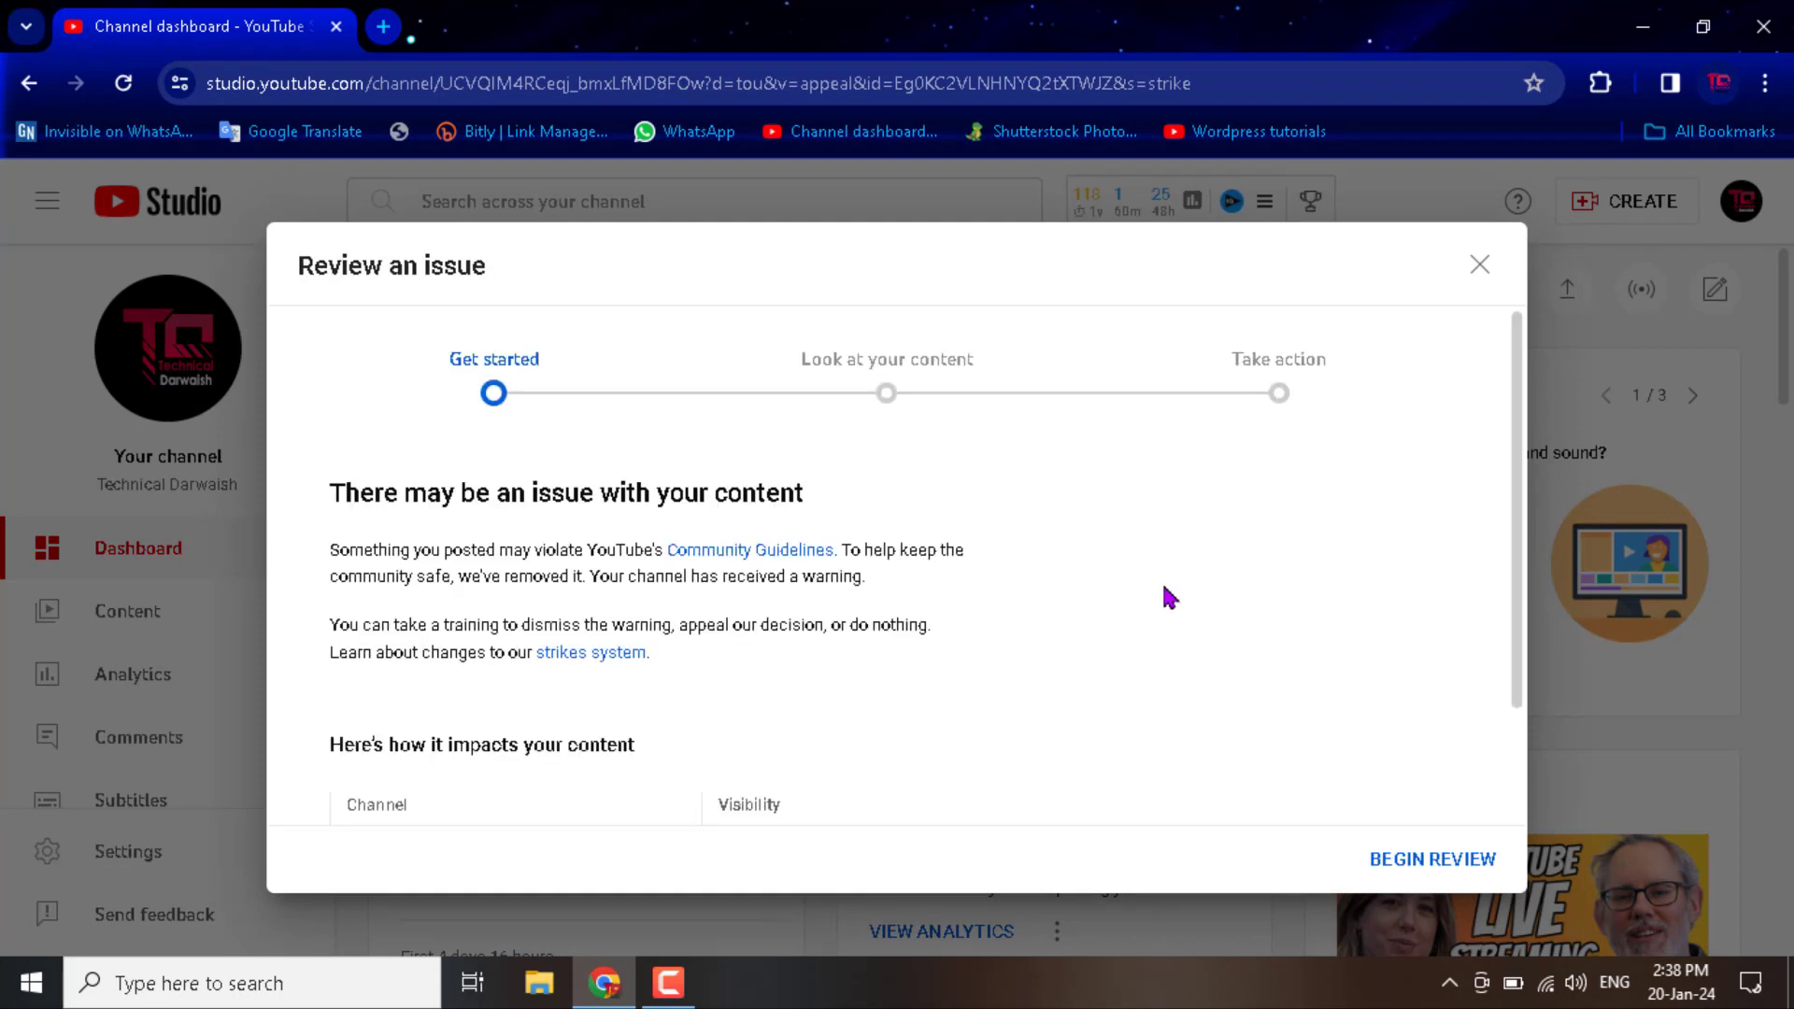
Begin the issue review and advance past the policy overview to the Take action stage.
{"action": "scroll", "coordinate": [1171, 598], "scroll_direction": "down", "scroll_amount": 2}
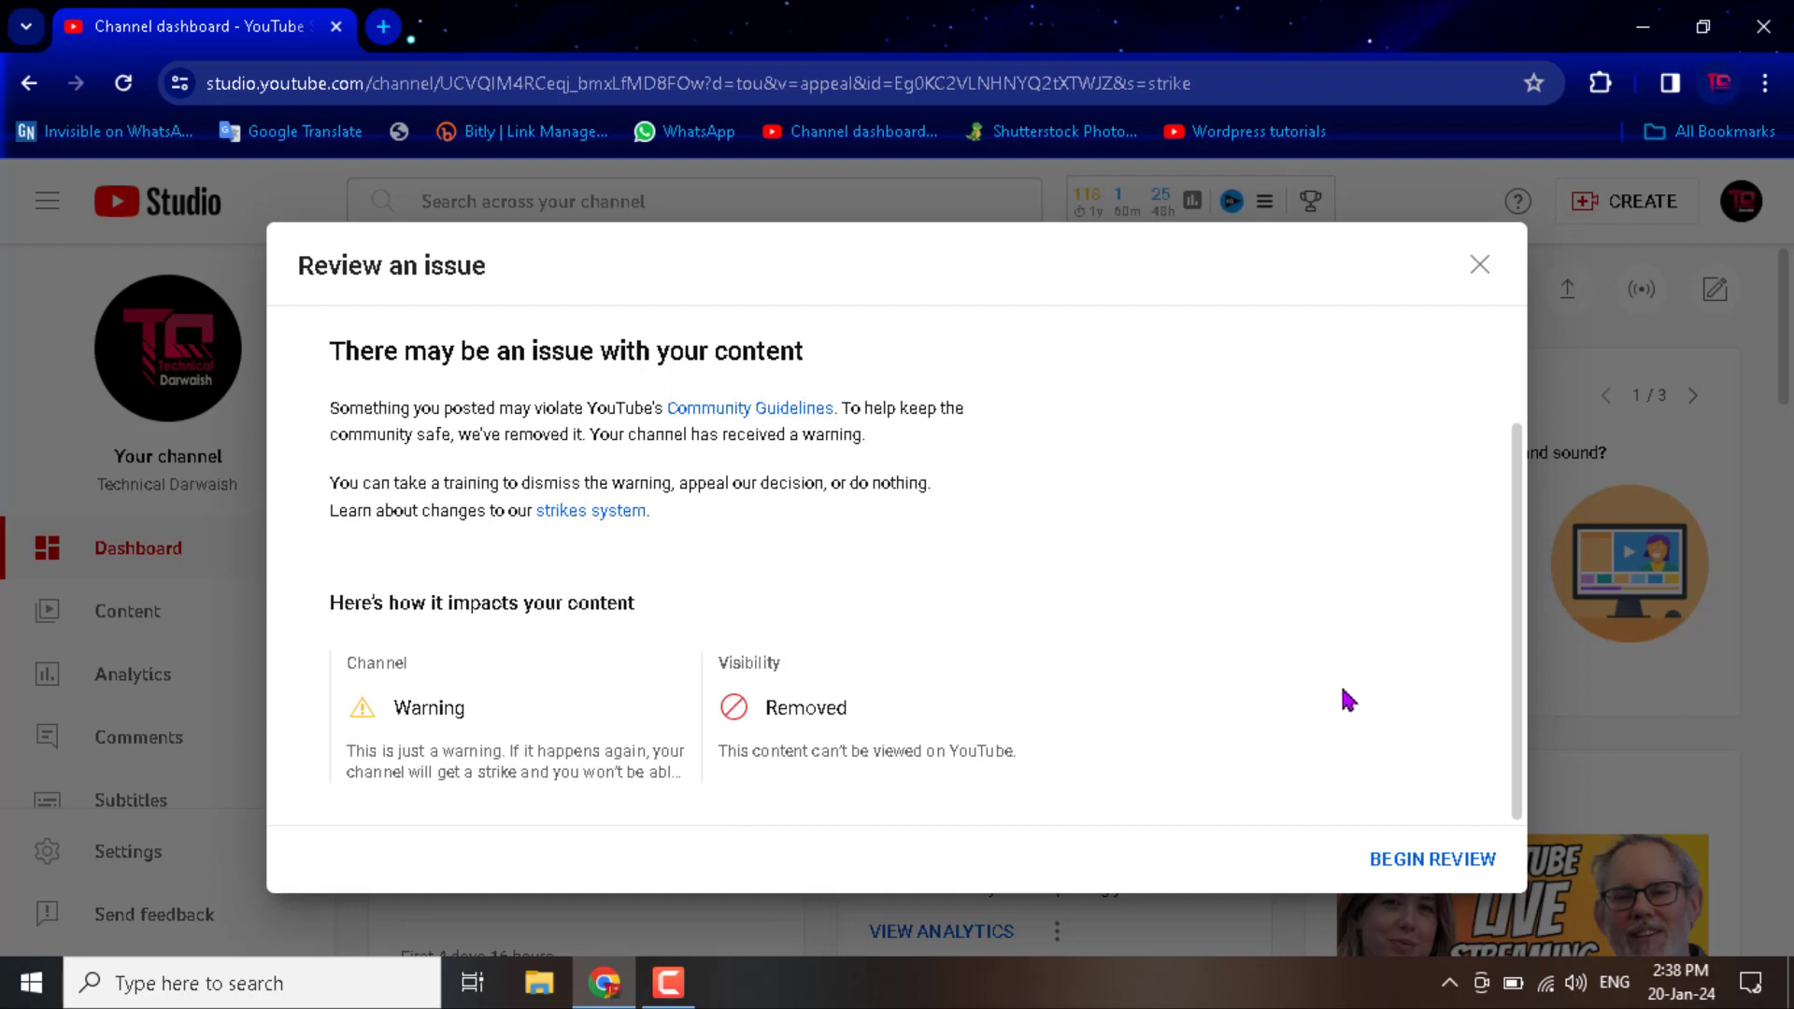
{"action": "left_click", "coordinate": [1416, 865]}
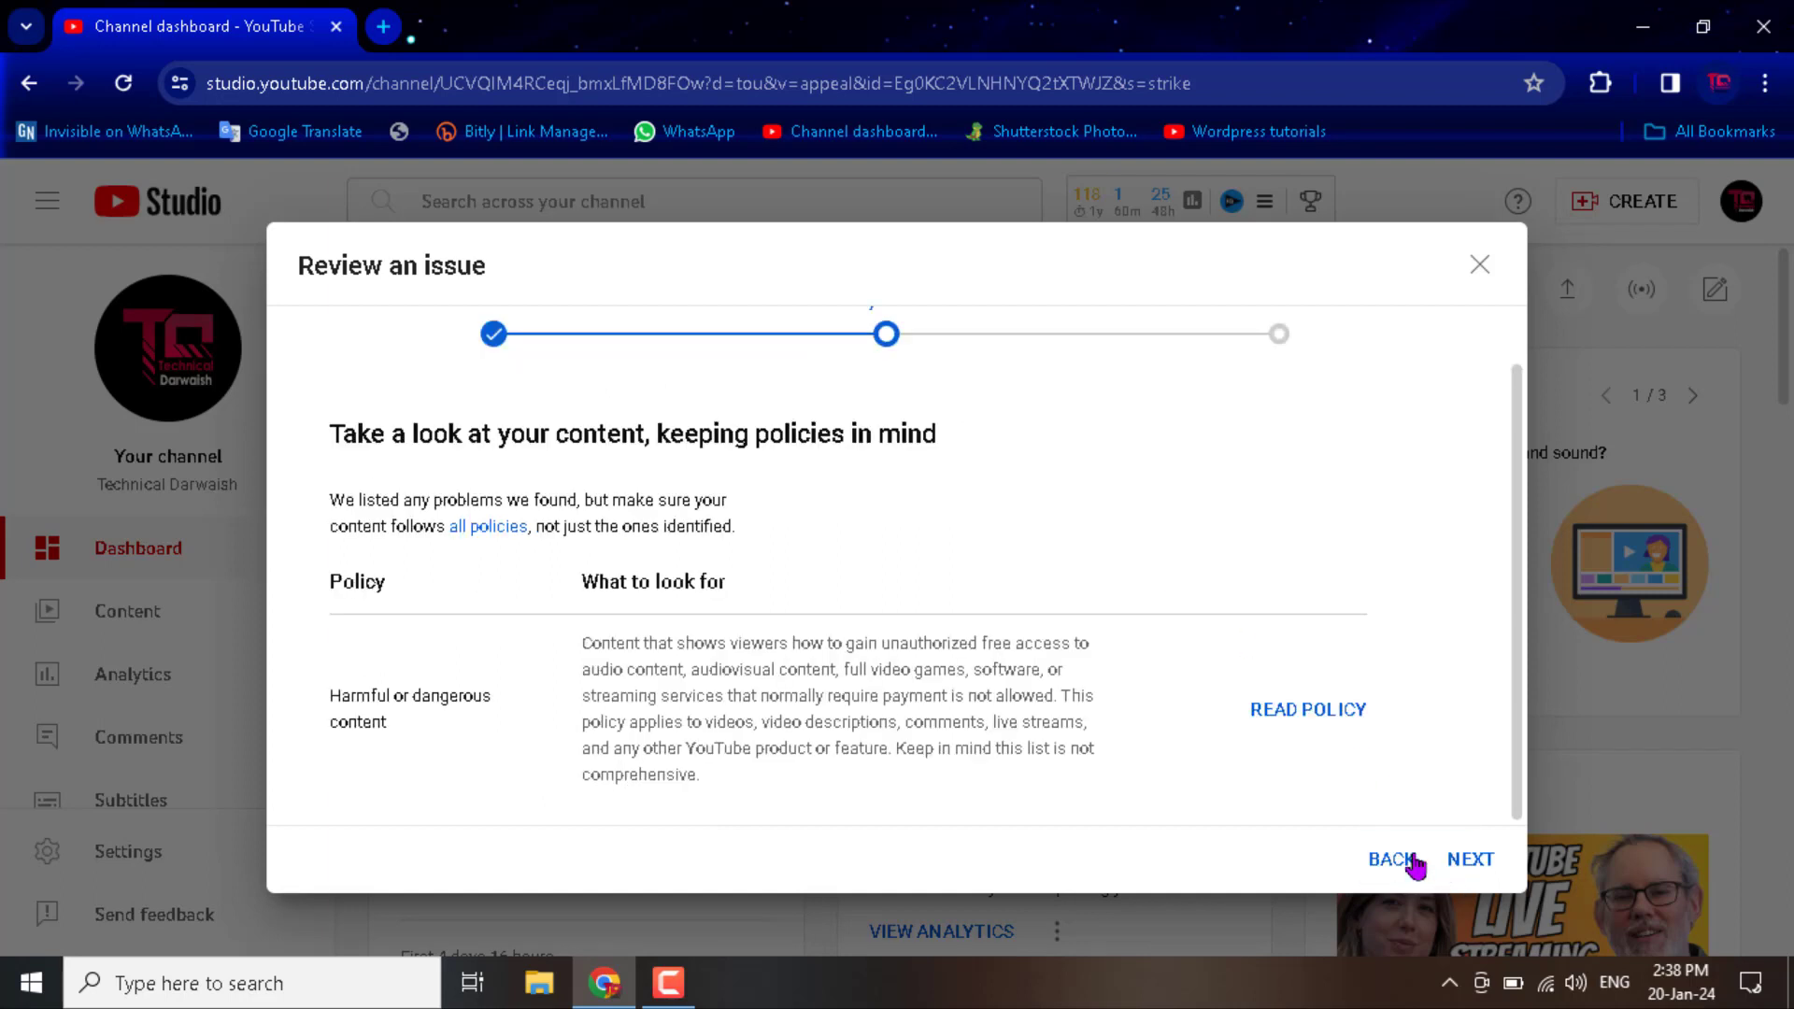
{"action": "left_click", "coordinate": [1469, 861]}
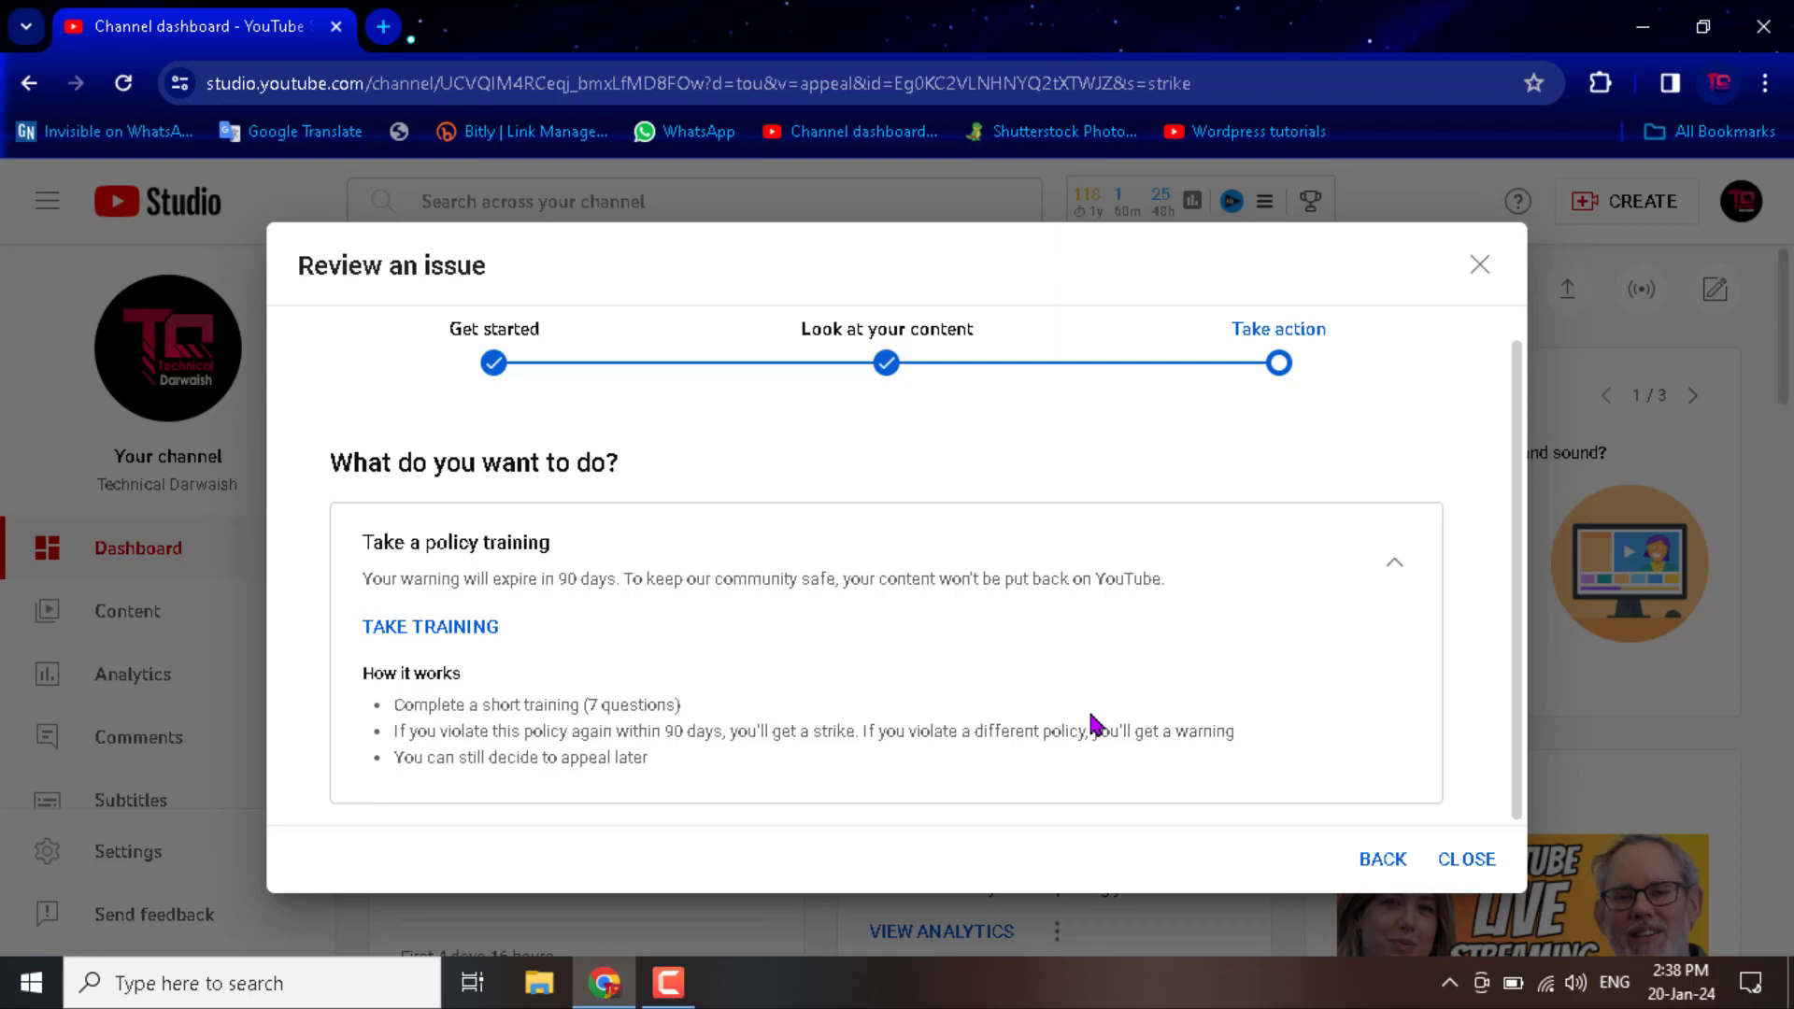
Start the policy training for the warning and proceed past its introduction to the first question.
{"action": "left_click", "coordinate": [474, 629]}
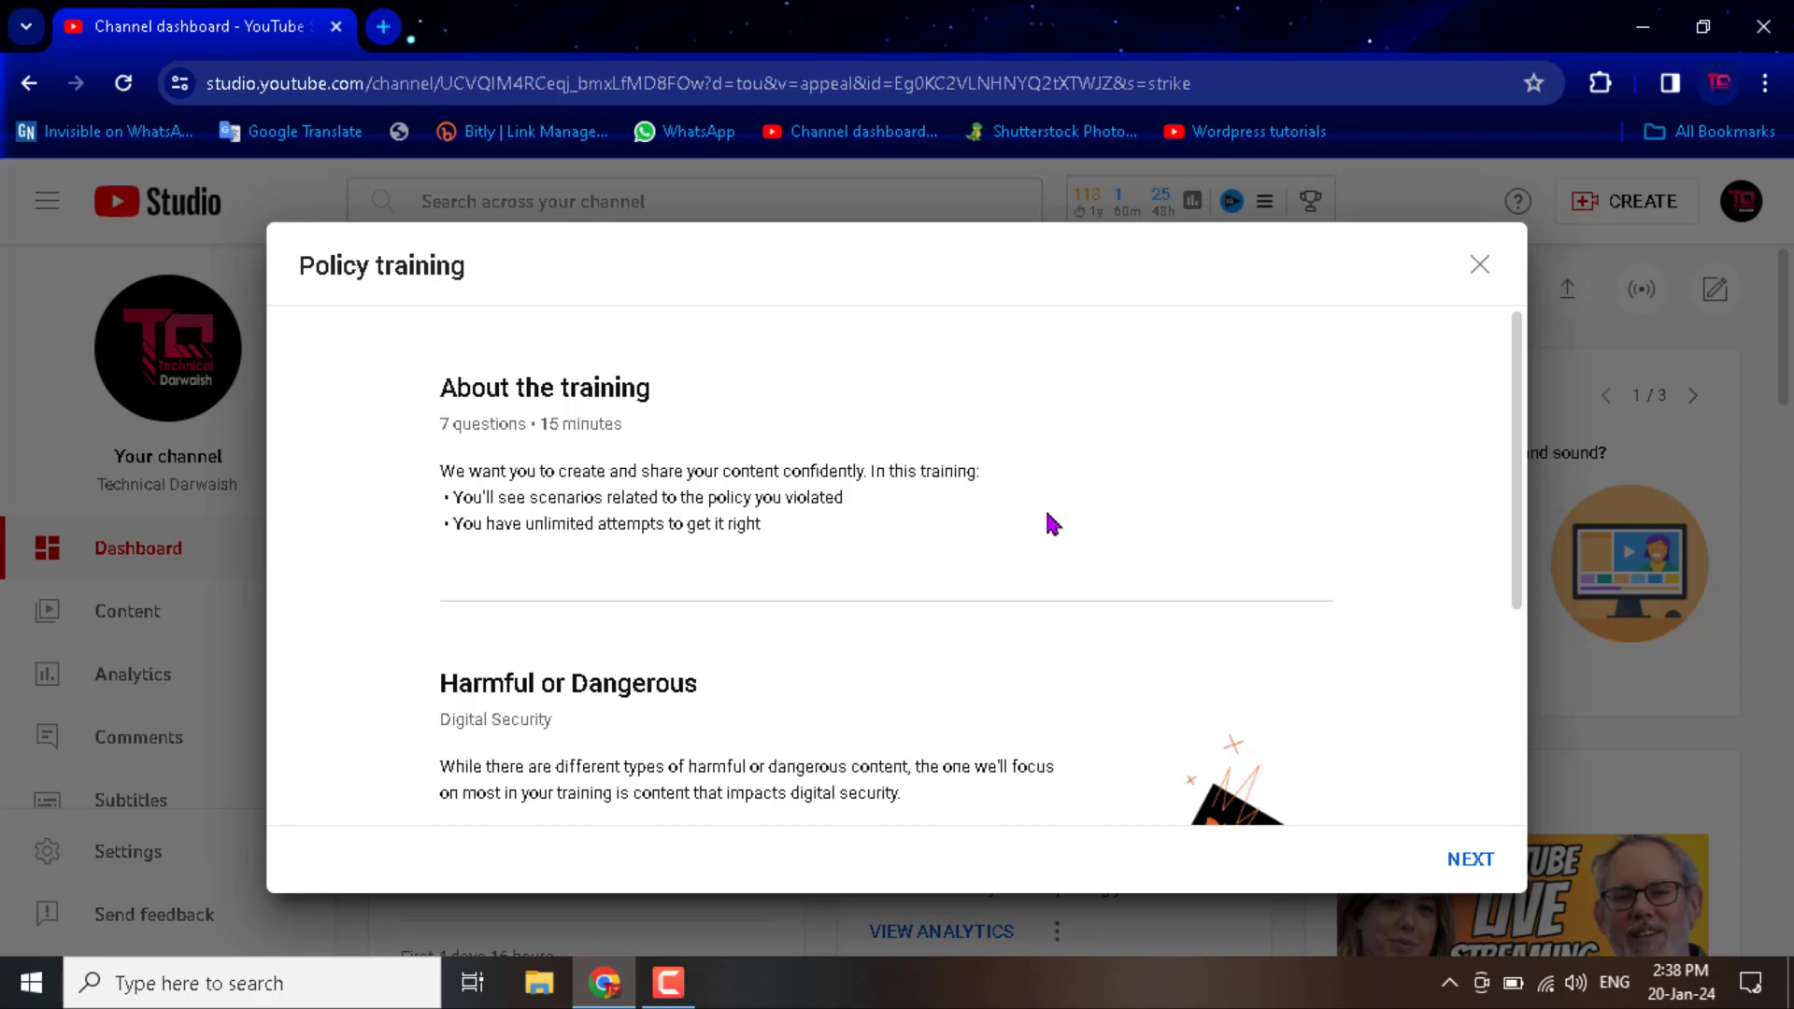
{"action": "scroll", "coordinate": [1053, 524], "scroll_direction": "down", "scroll_amount": 4}
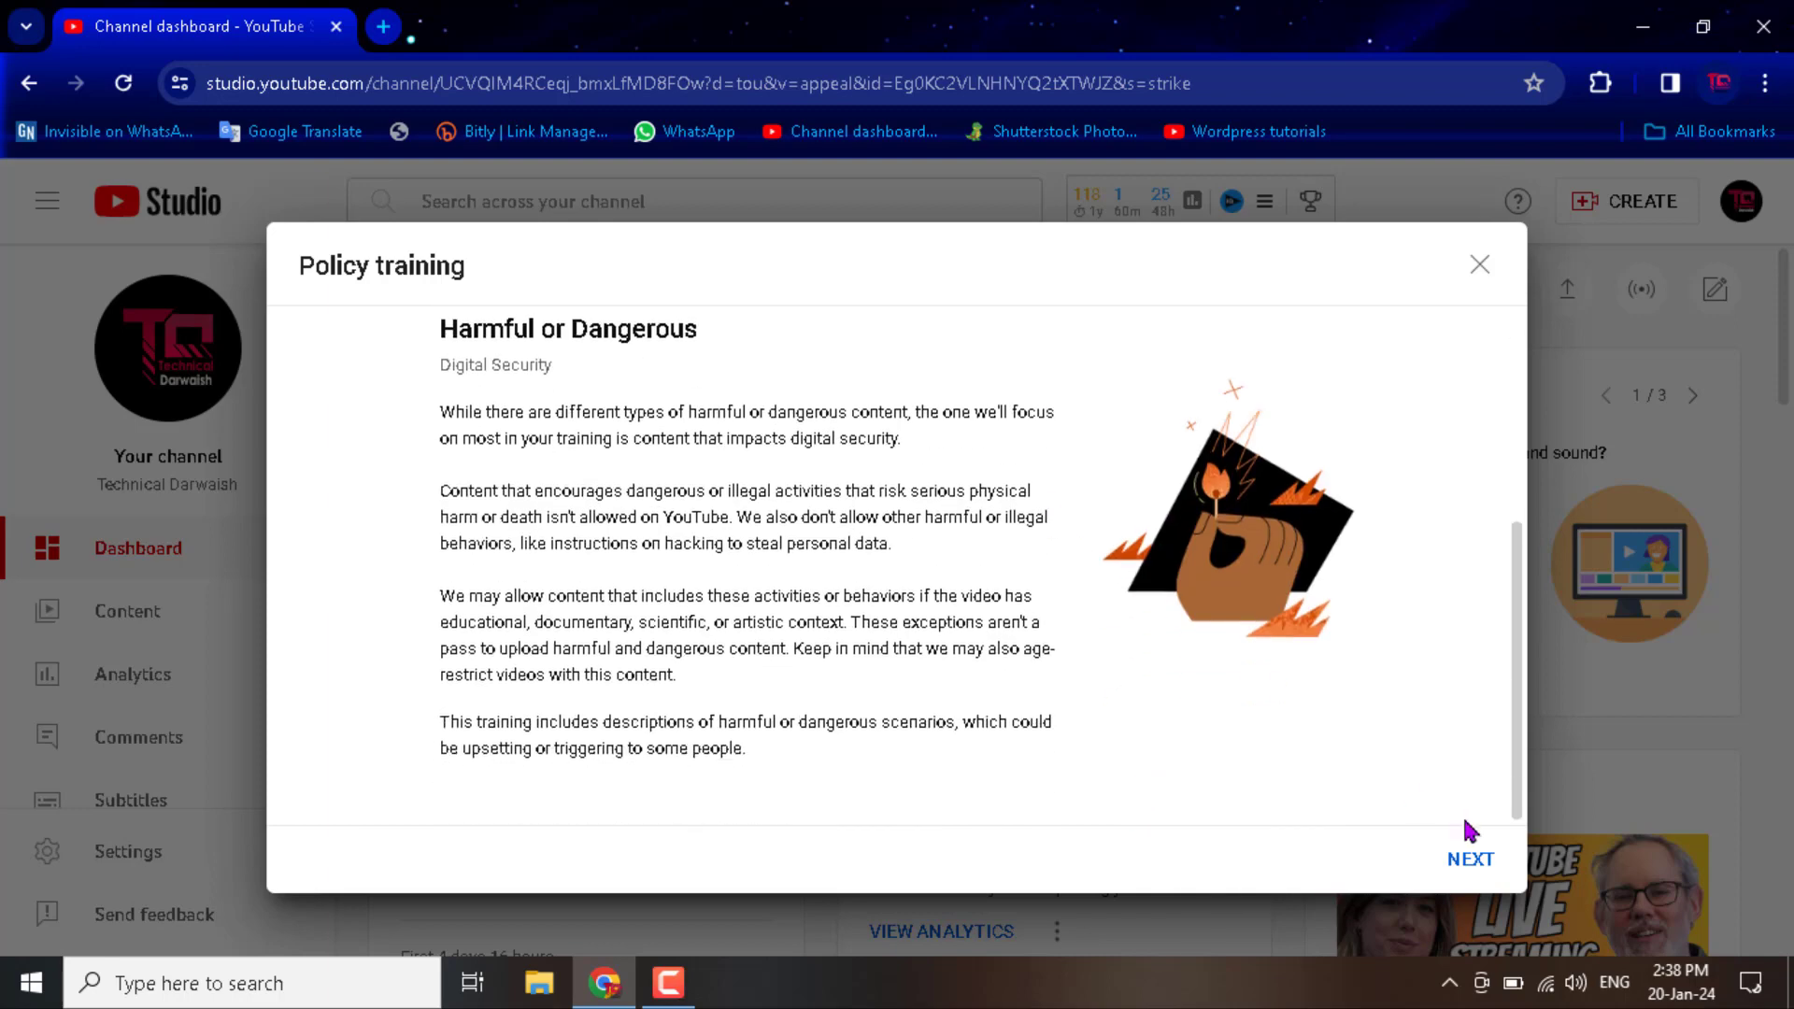
{"action": "left_click", "coordinate": [1481, 858]}
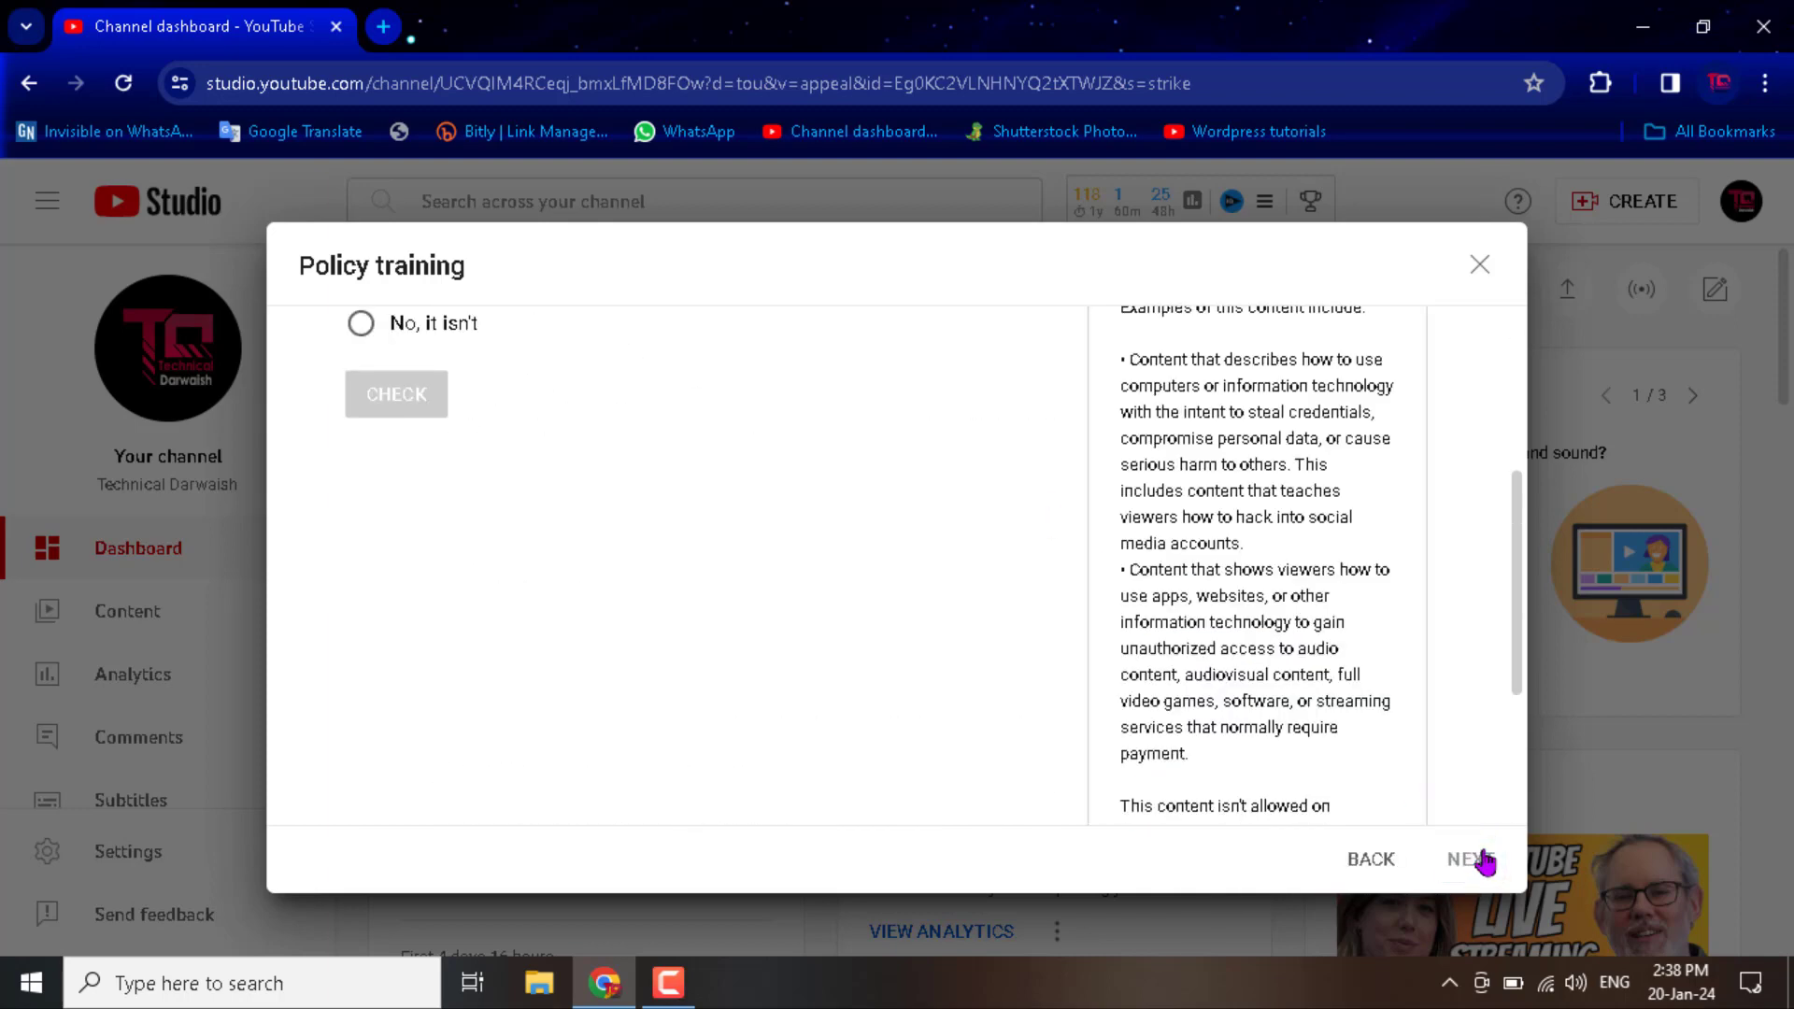
Try answering question 1, about bypassing age restrictions, with "No, it isn't" and review the feedback.
{"action": "scroll", "coordinate": [926, 711], "scroll_direction": "up", "scroll_amount": 4}
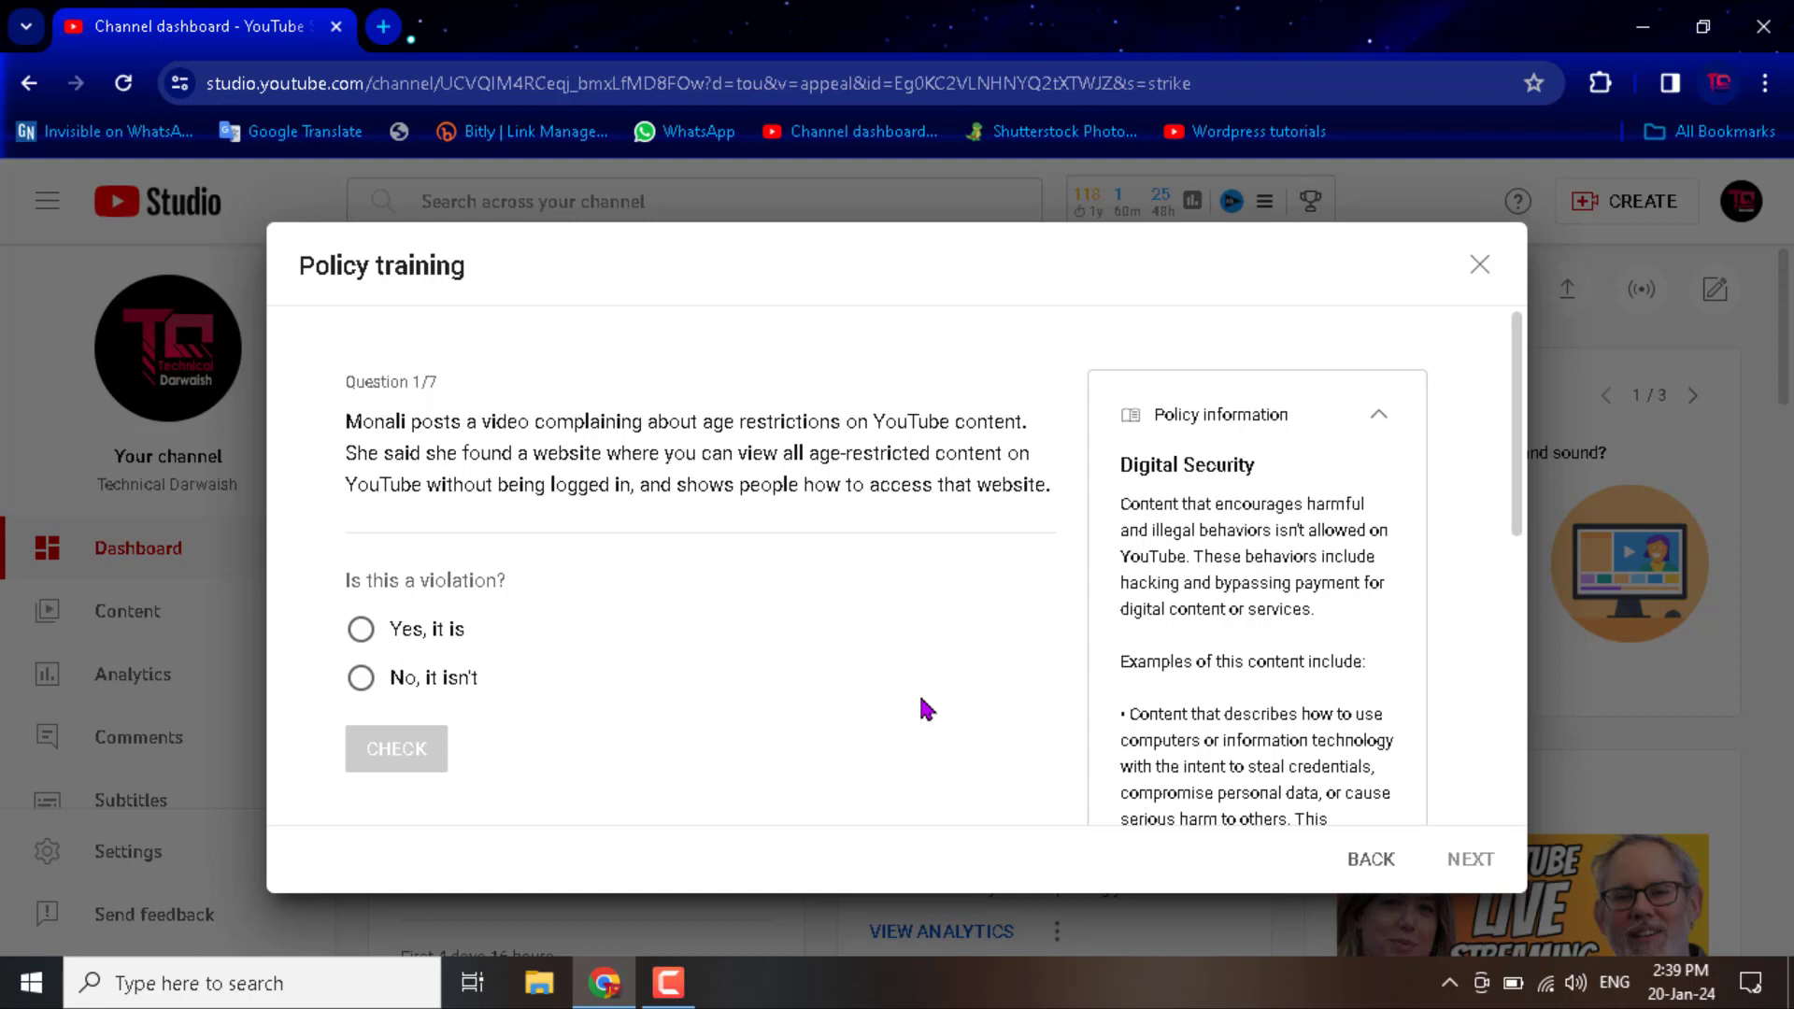
{"action": "left_click", "coordinate": [433, 697]}
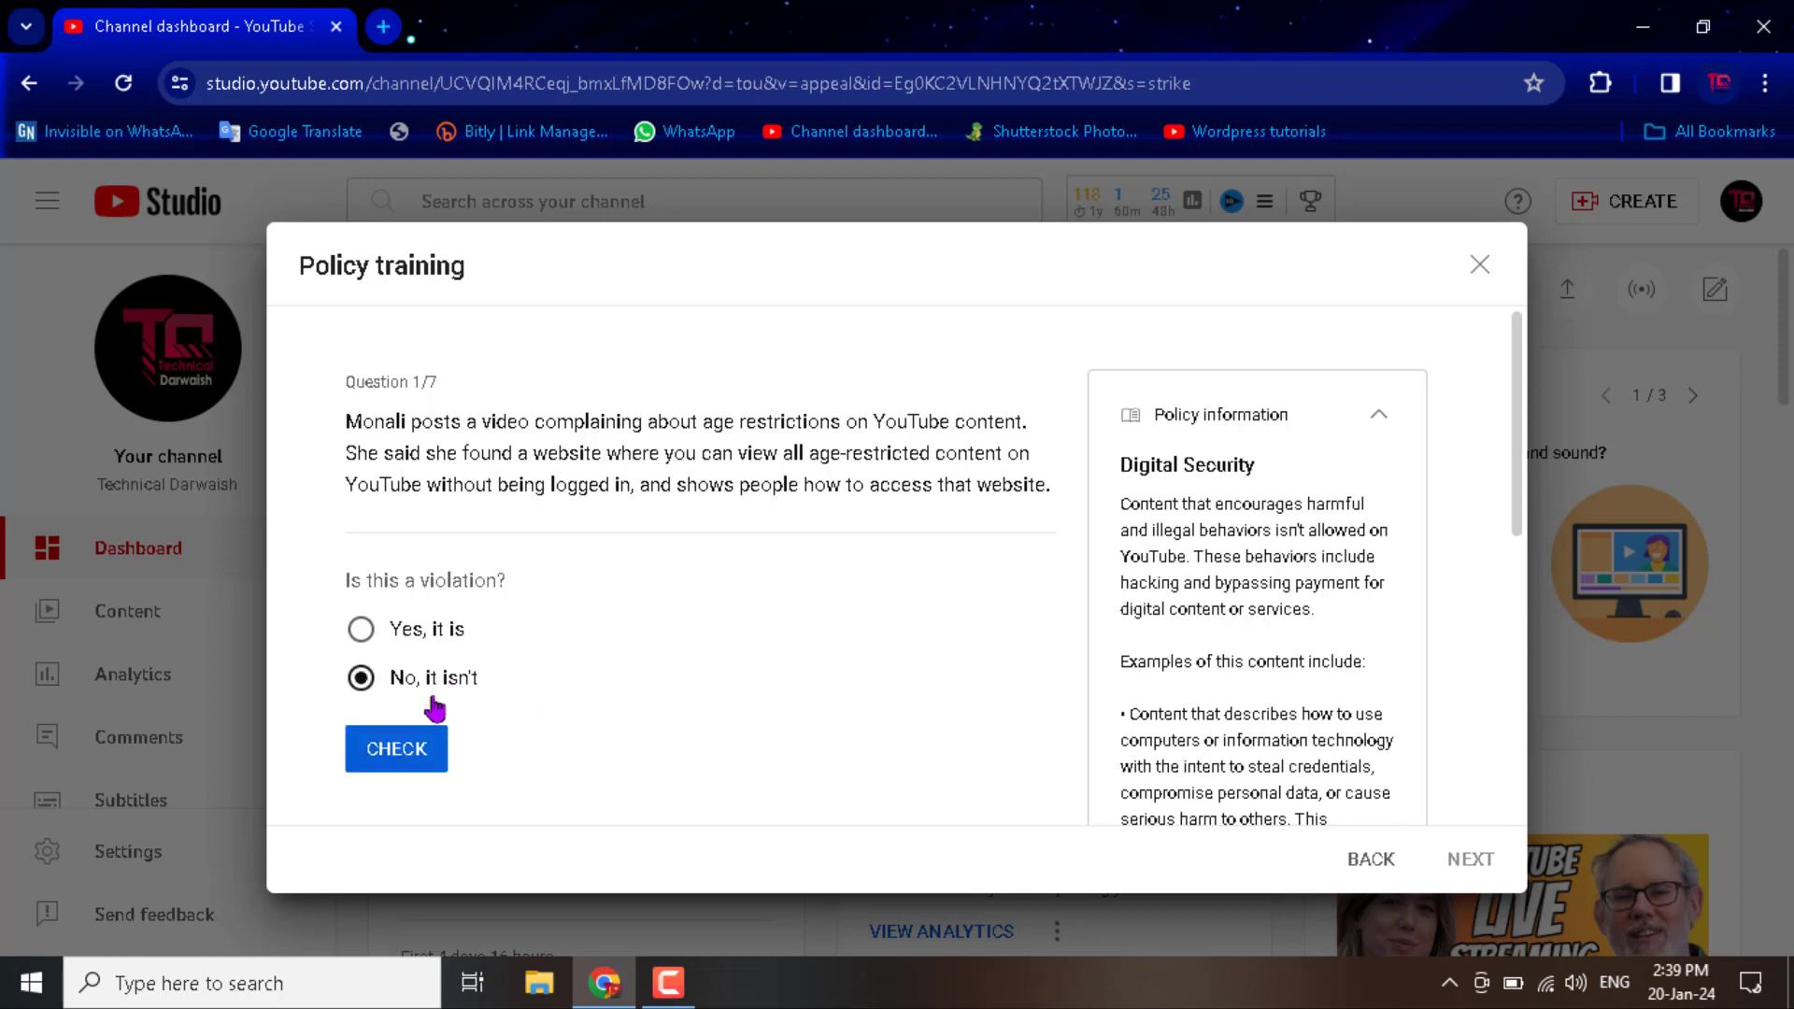
{"action": "left_click", "coordinate": [408, 745]}
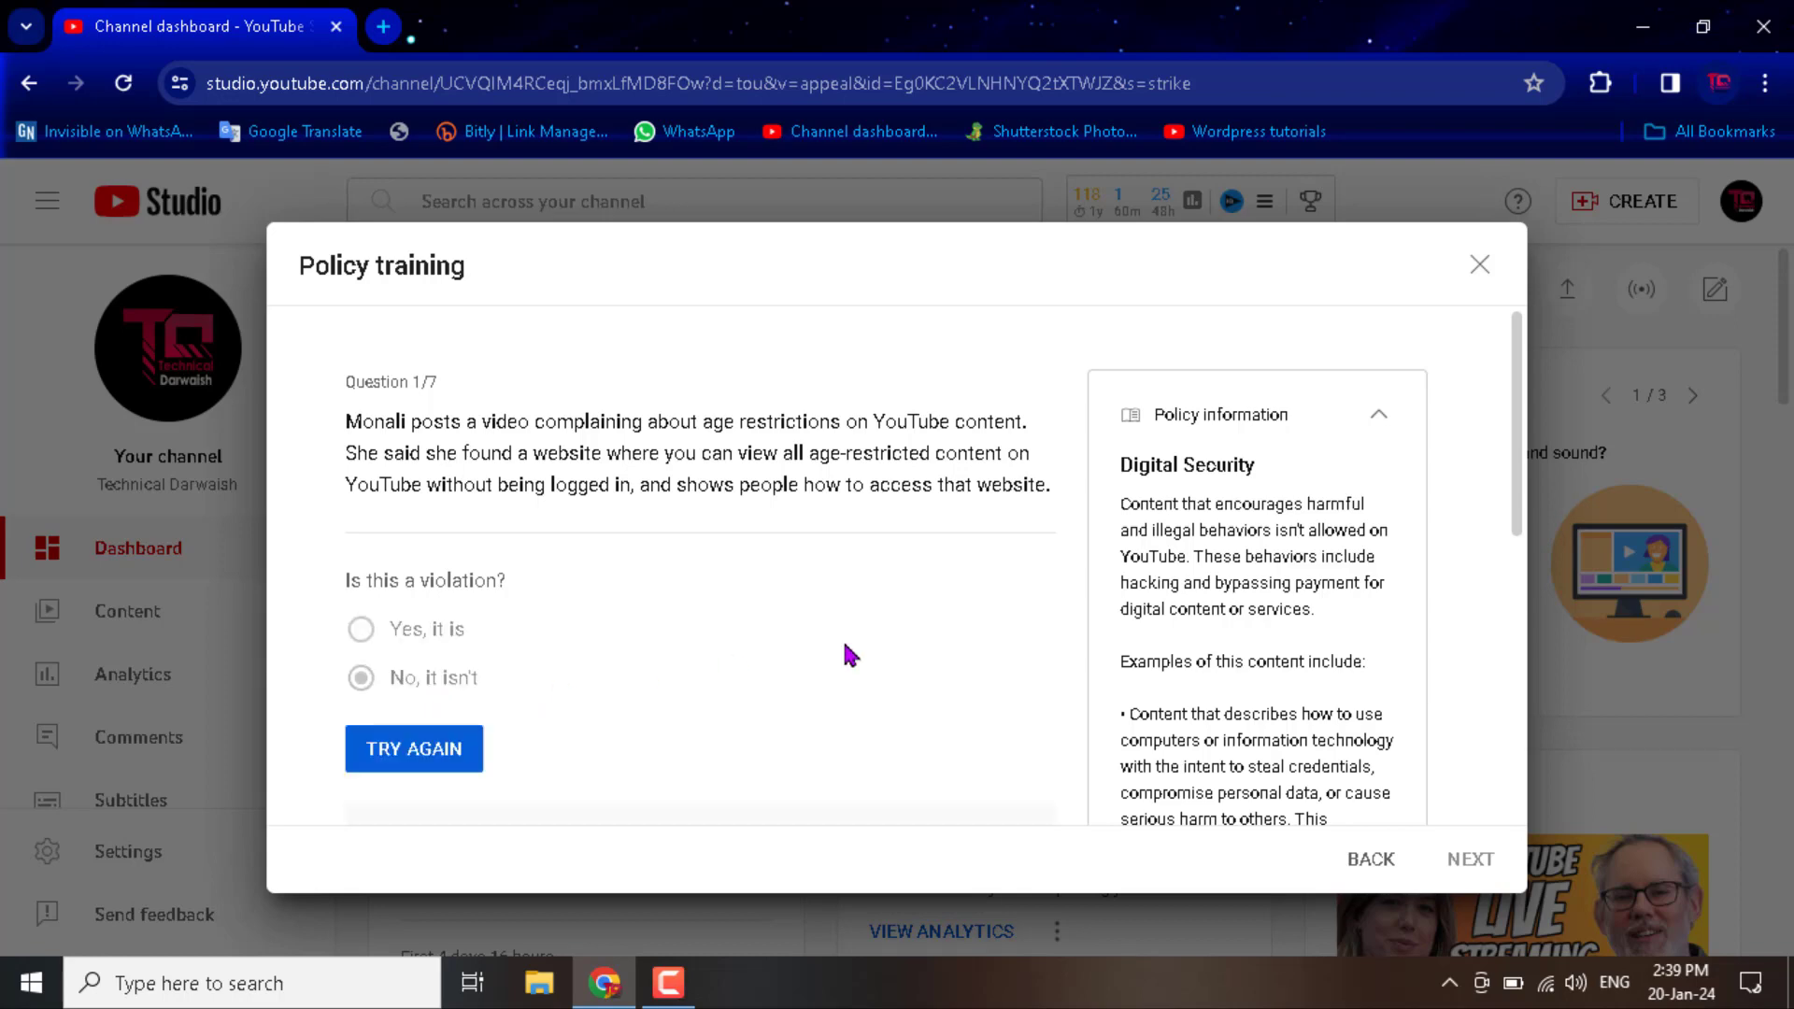
{"action": "scroll", "coordinate": [848, 654], "scroll_direction": "down", "scroll_amount": 5}
{"action": "scroll", "coordinate": [849, 654], "scroll_direction": "up", "scroll_amount": 3}
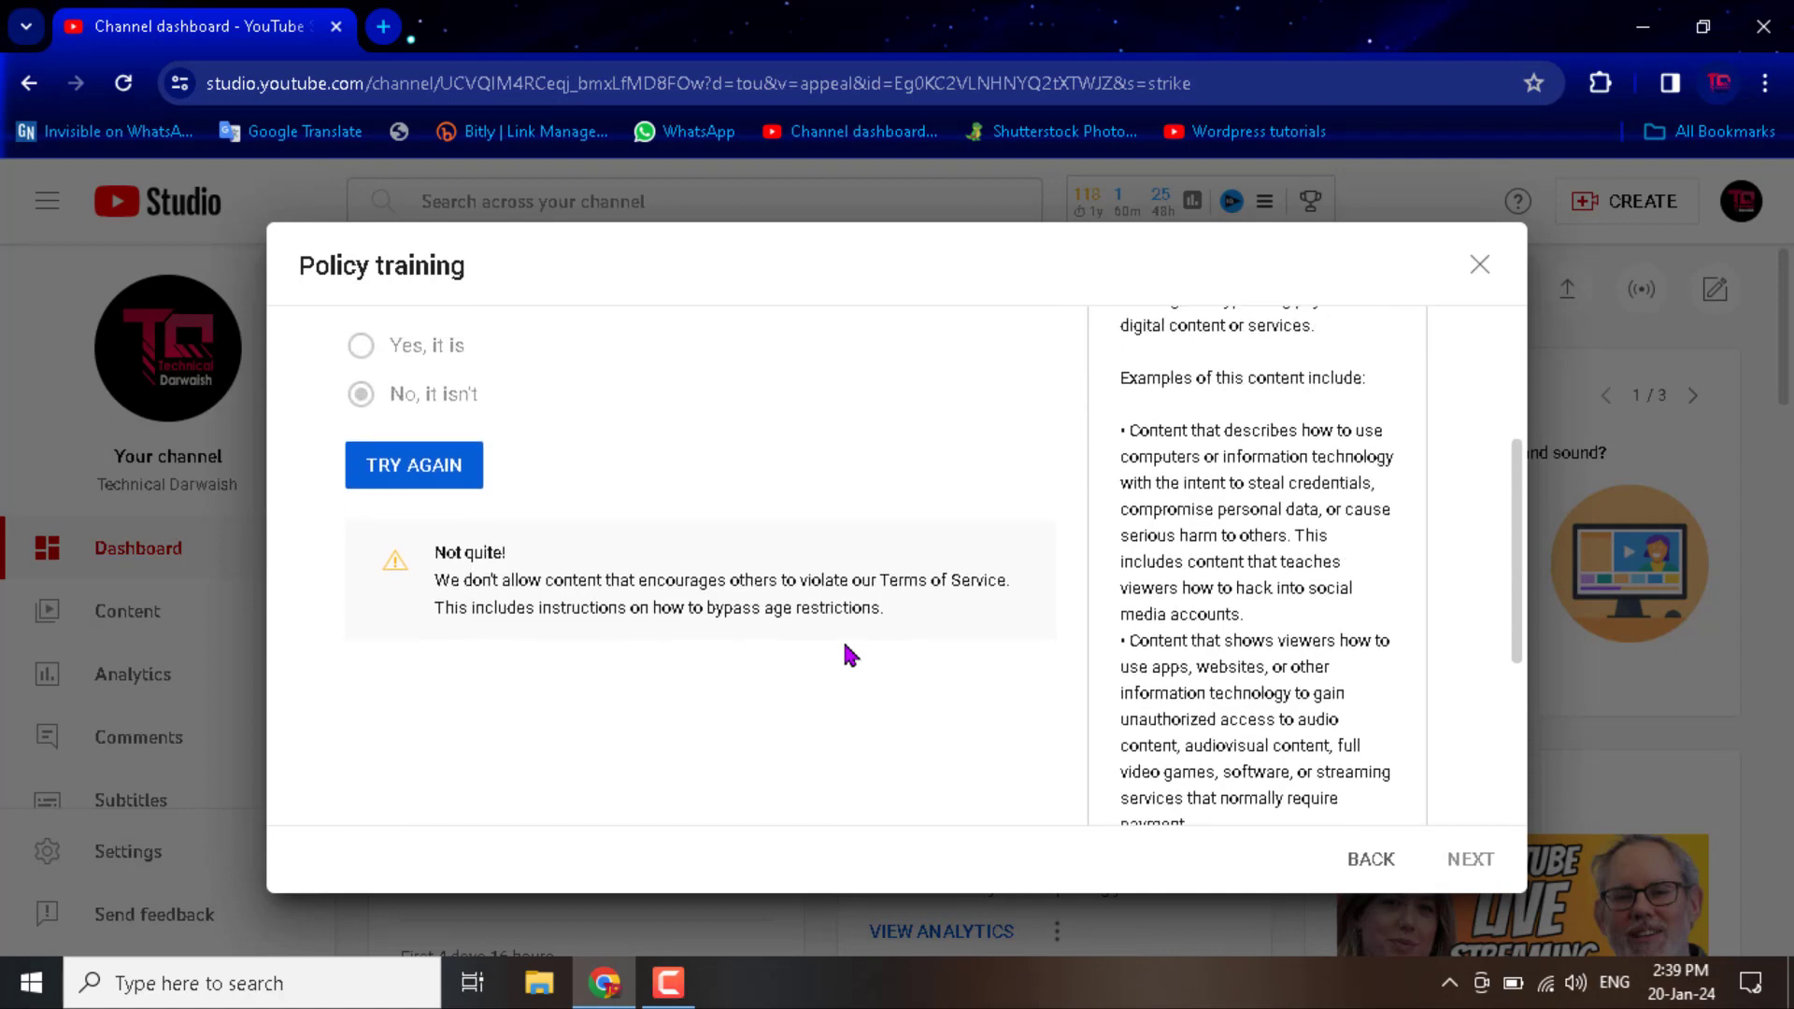
{"action": "scroll", "coordinate": [849, 655], "scroll_direction": "up", "scroll_amount": 3}
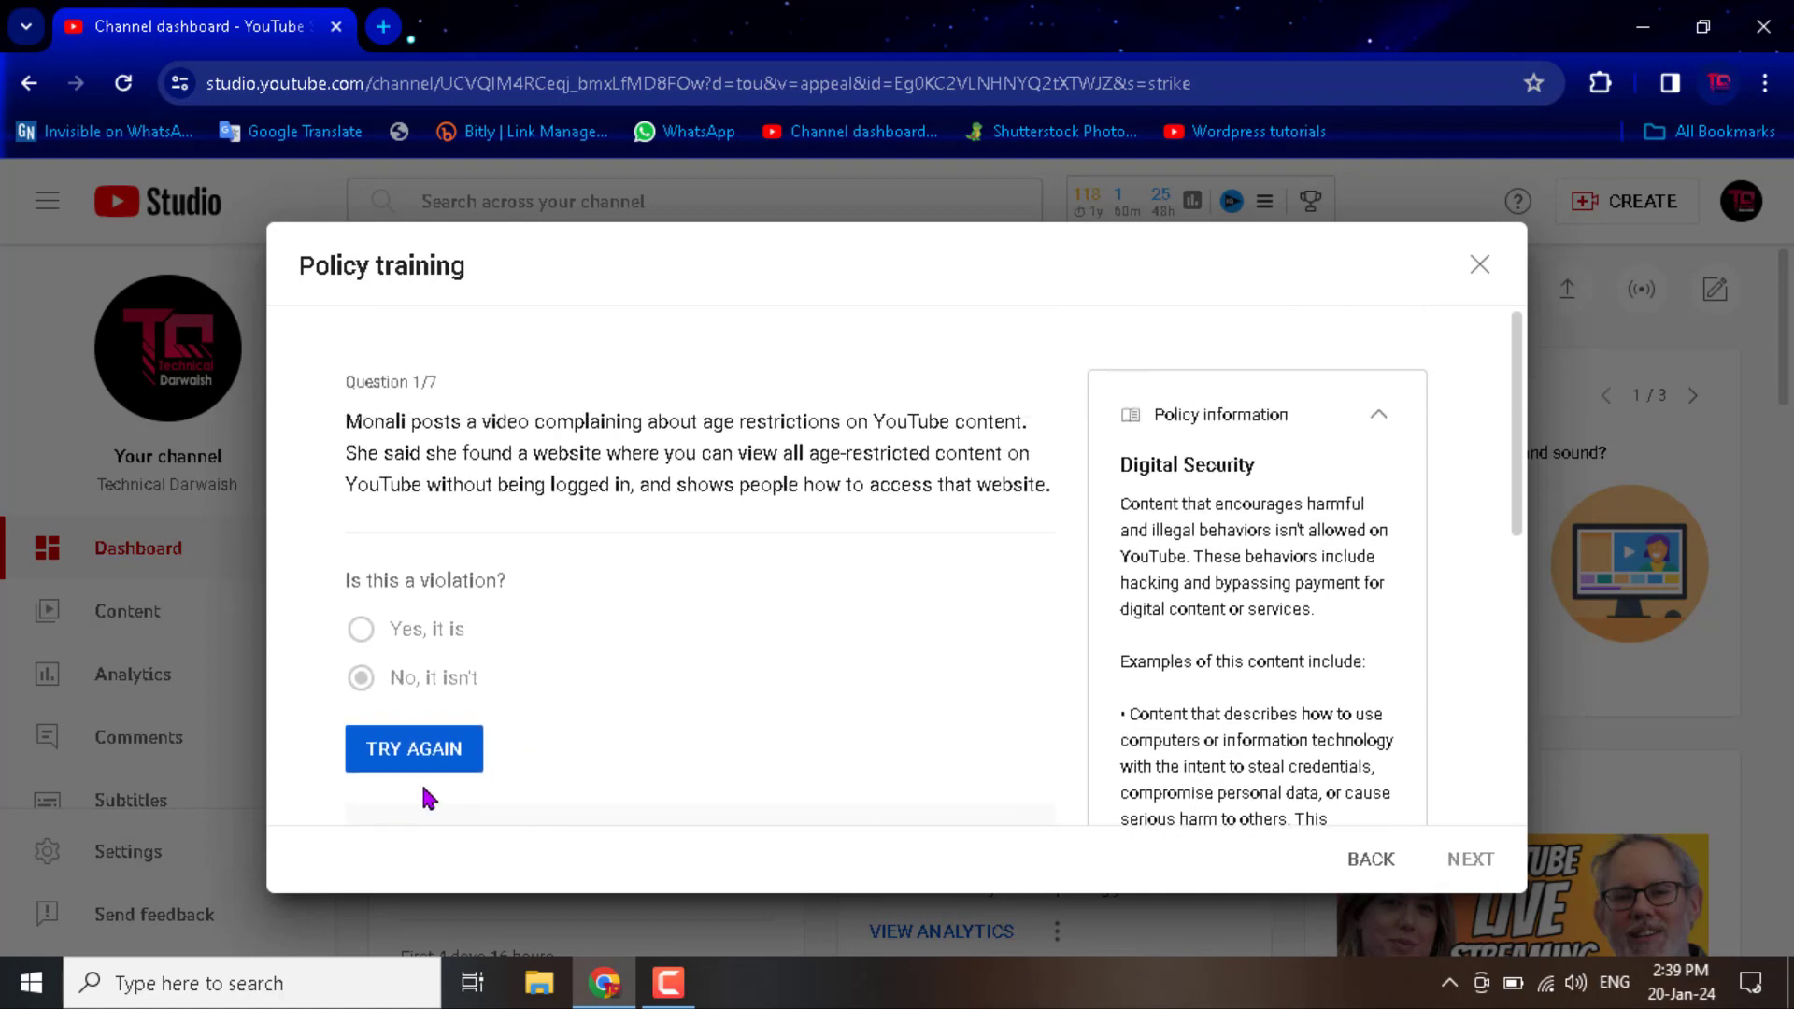
Retry question 1 with the answer "Yes, it is", check it, and continue to question 2.
{"action": "left_click", "coordinate": [420, 759]}
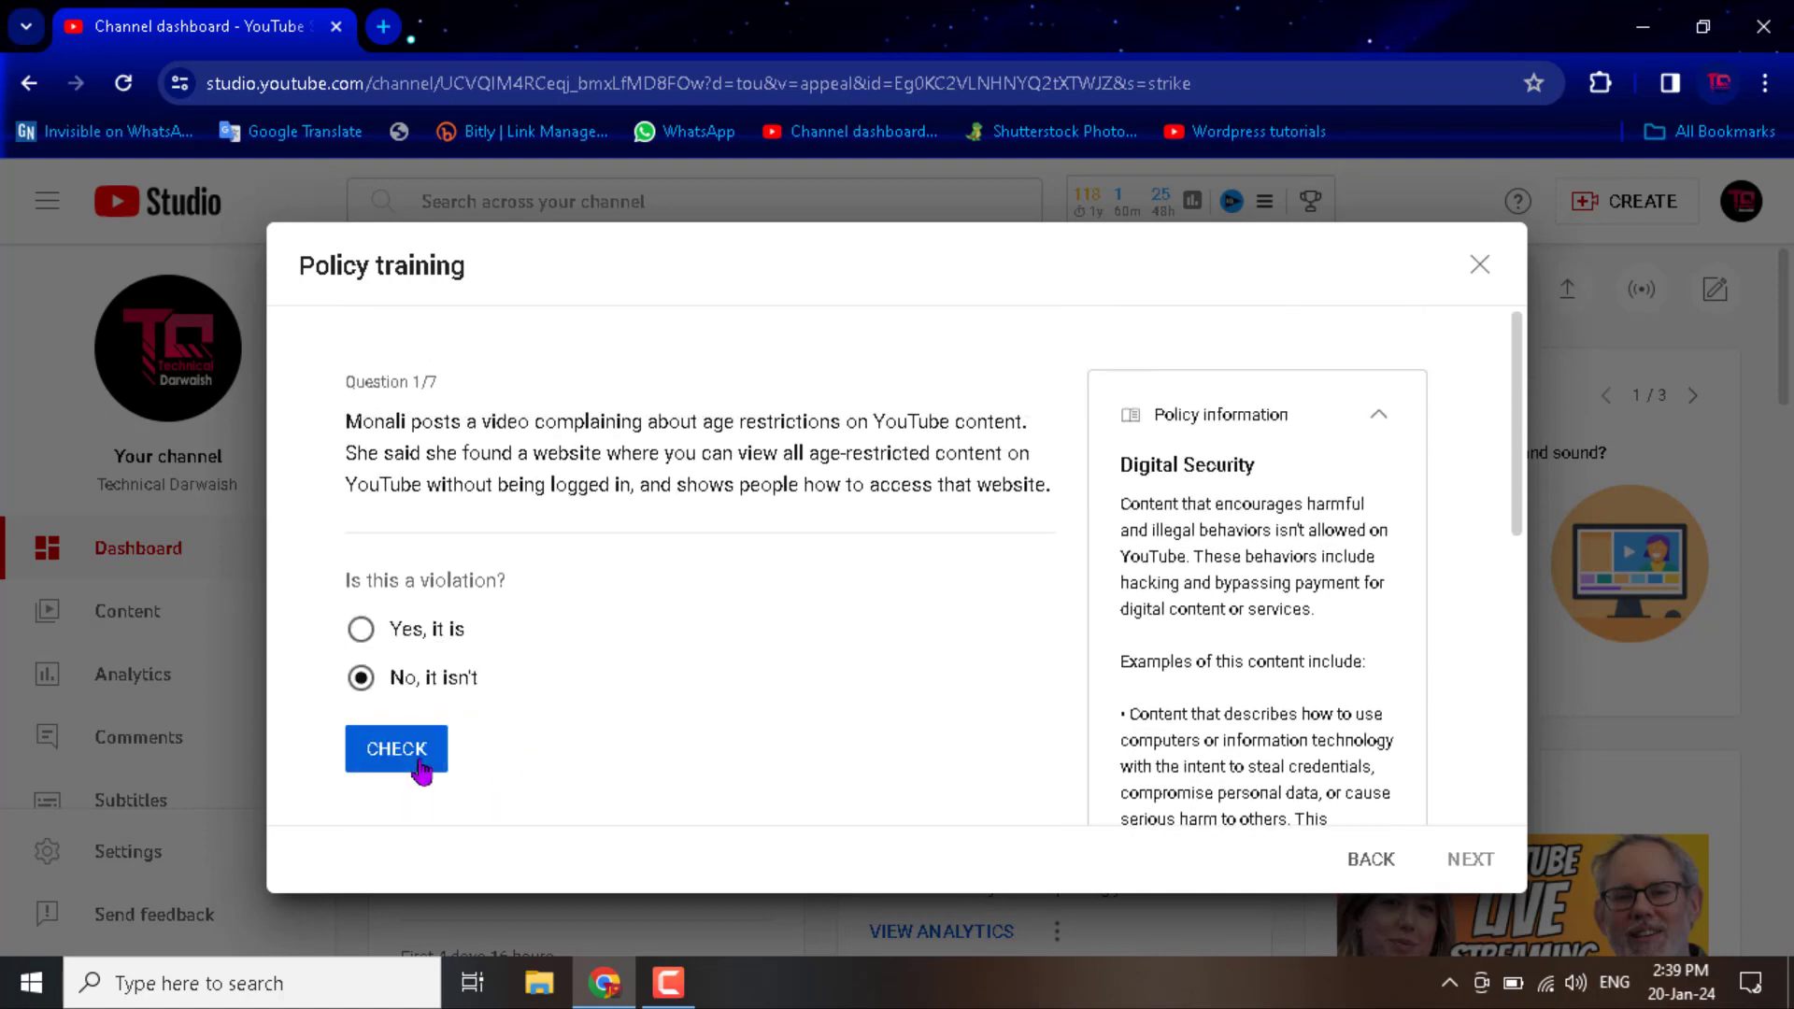
{"action": "left_click", "coordinate": [362, 630]}
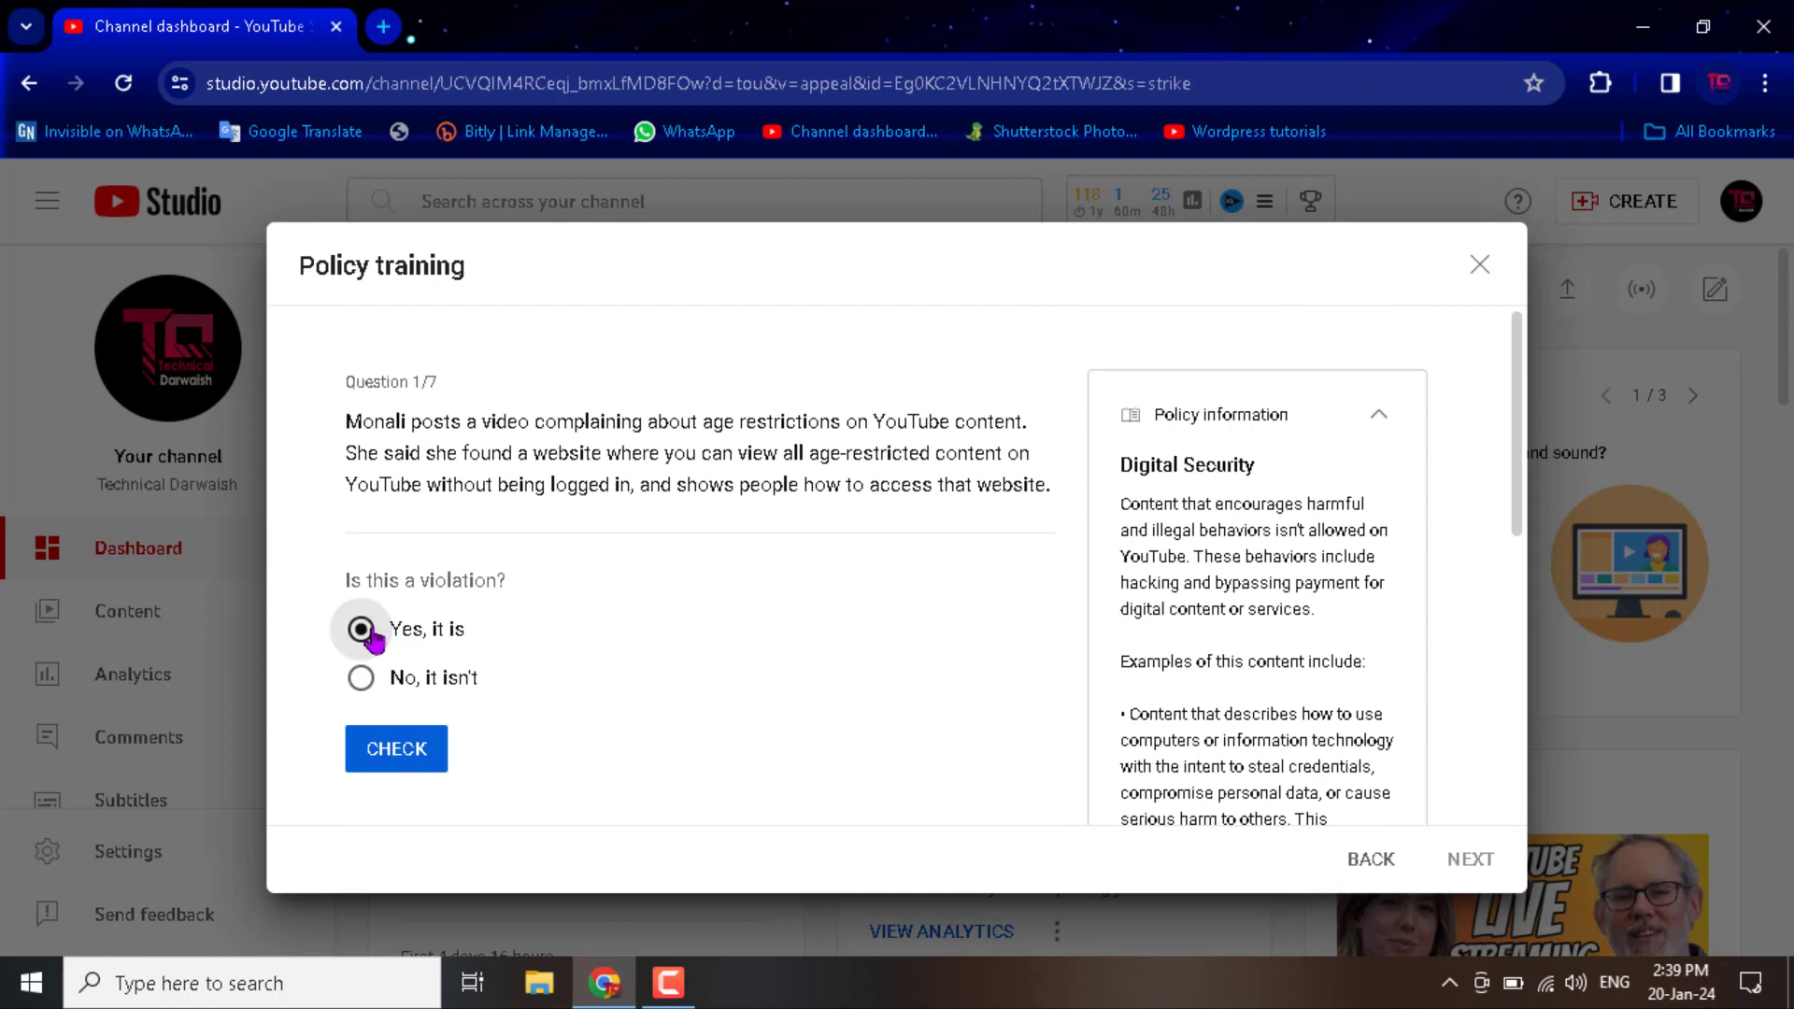
{"action": "left_click", "coordinate": [411, 759]}
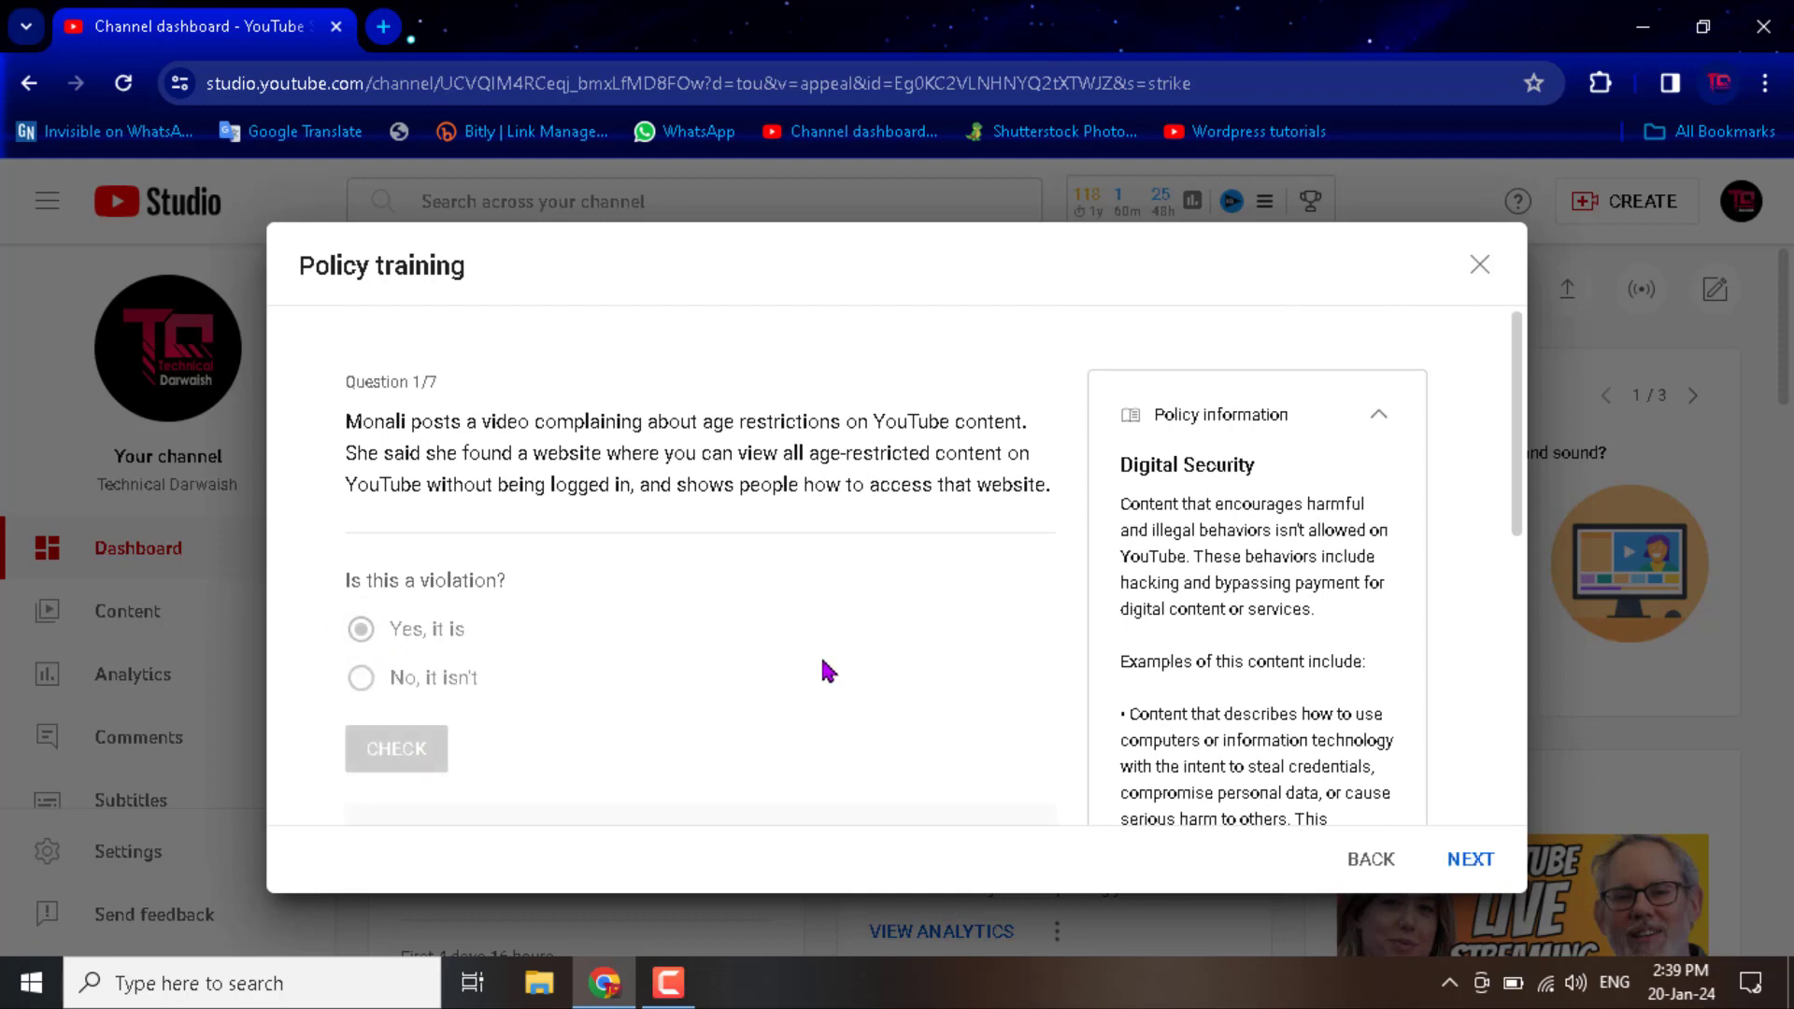
{"action": "scroll", "coordinate": [829, 671], "scroll_direction": "down", "scroll_amount": 4}
{"action": "scroll", "coordinate": [822, 669], "scroll_direction": "up", "scroll_amount": 4}
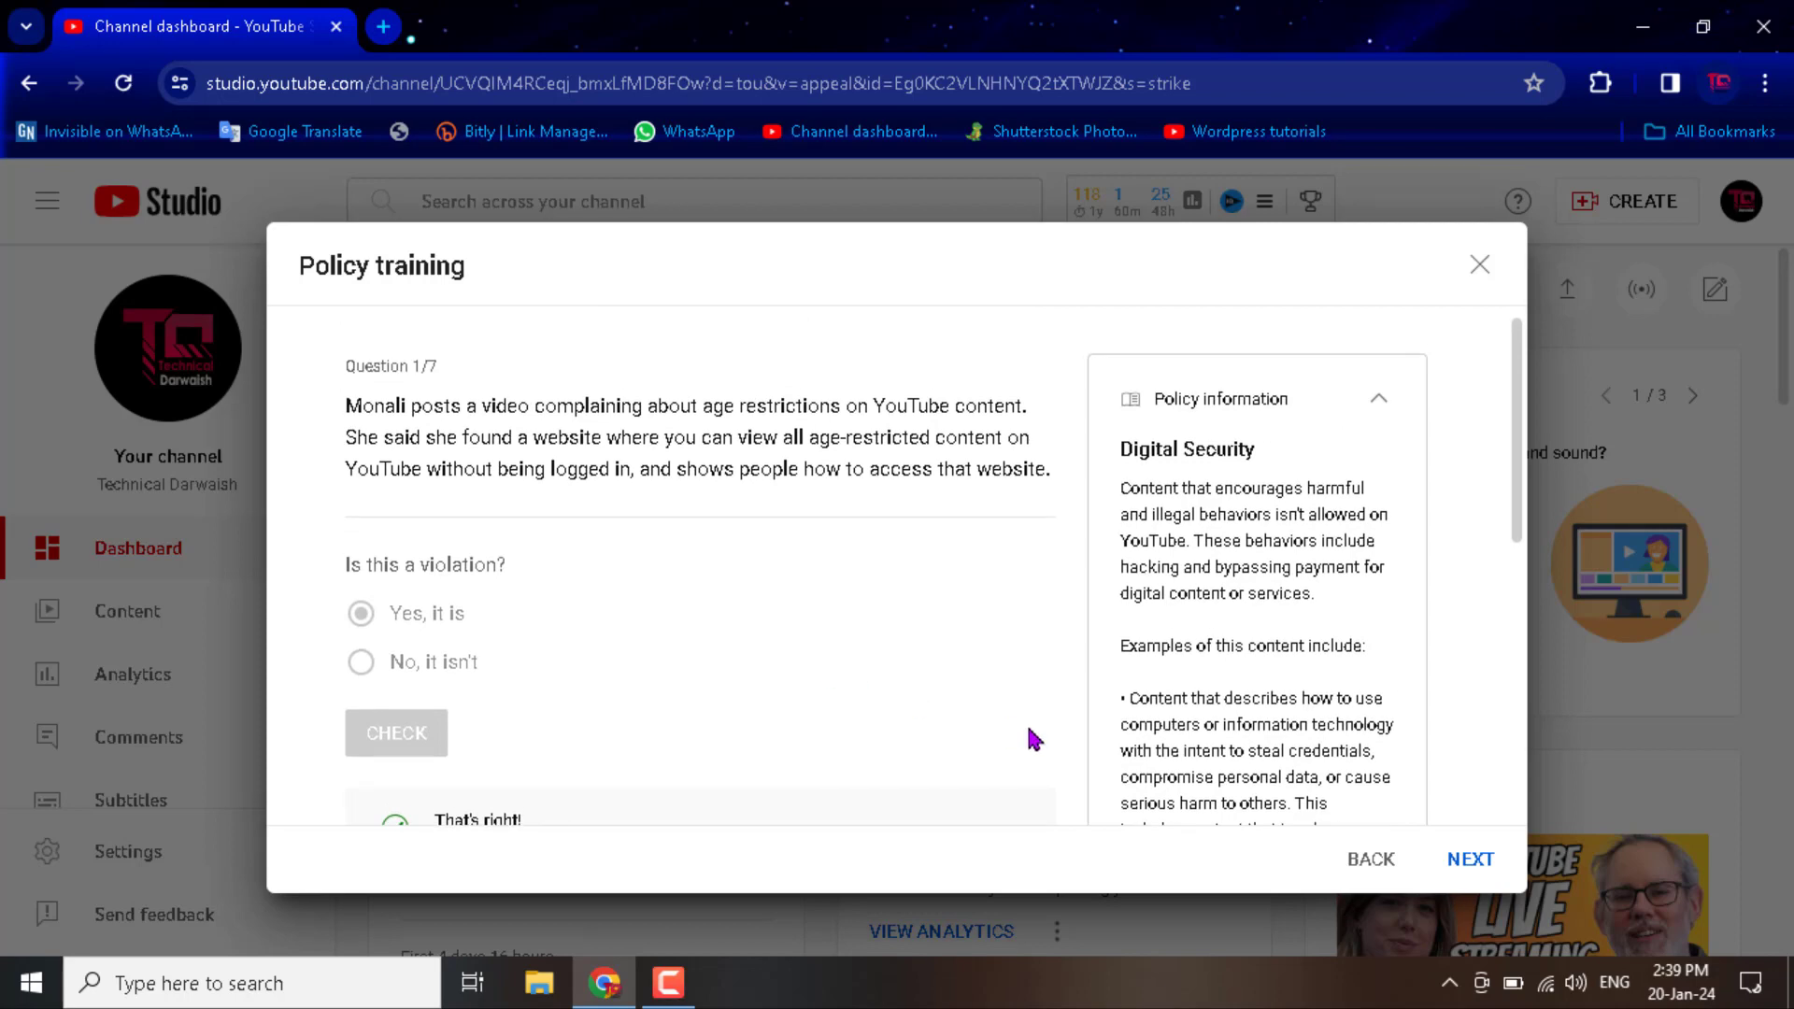
{"action": "left_click", "coordinate": [1466, 860]}
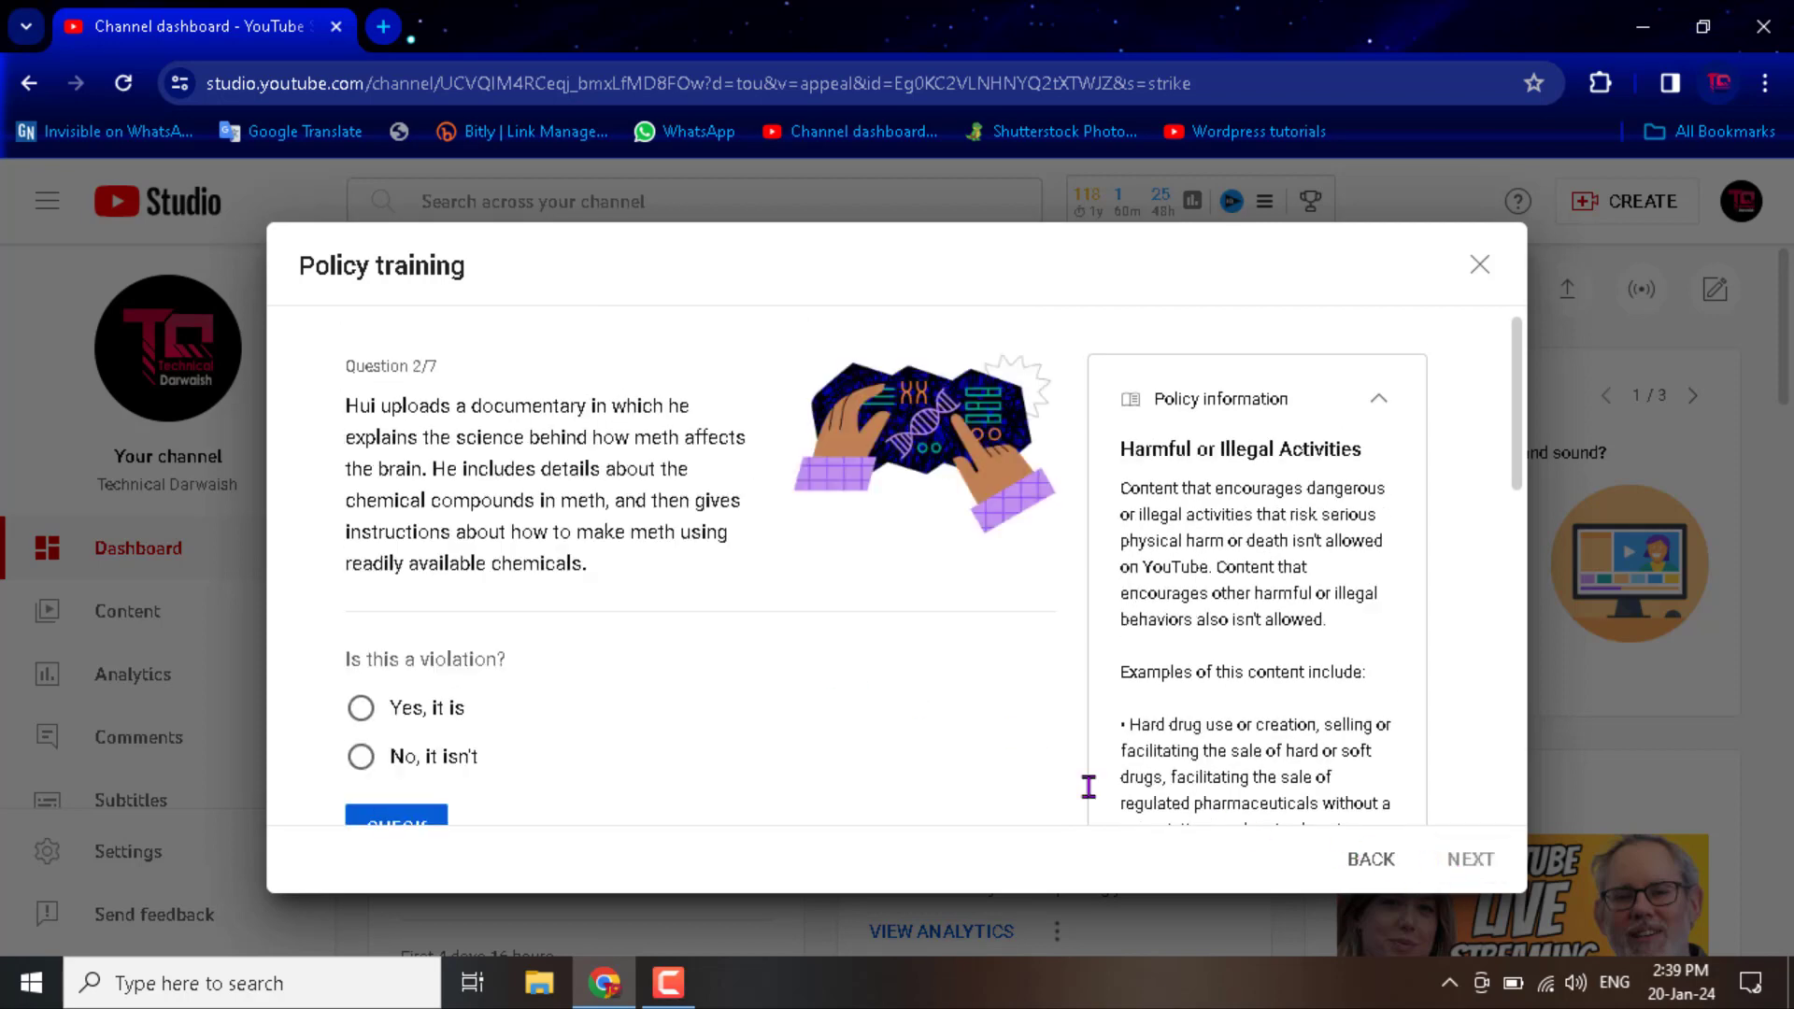
Answer question 2, about the meth documentary, with "Yes, it is", check it, and continue to question 3.
{"action": "scroll", "coordinate": [857, 729], "scroll_direction": "down", "scroll_amount": 1}
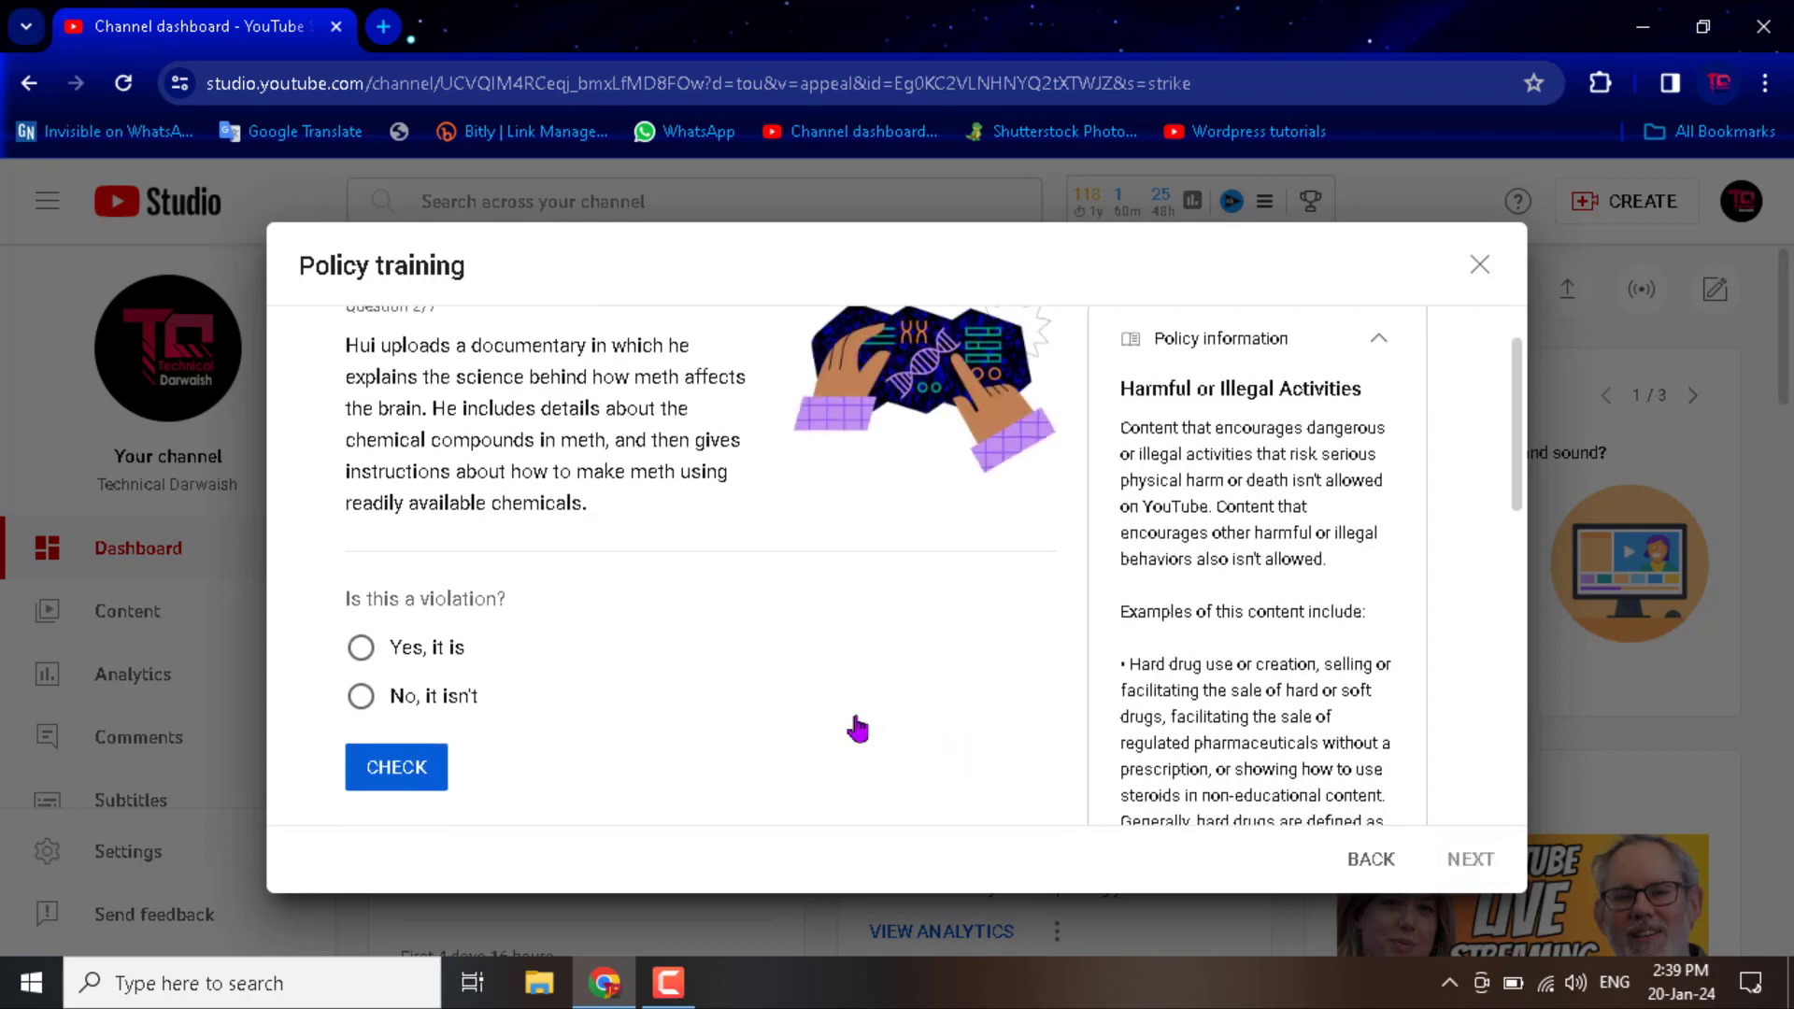
{"action": "left_click", "coordinate": [432, 655]}
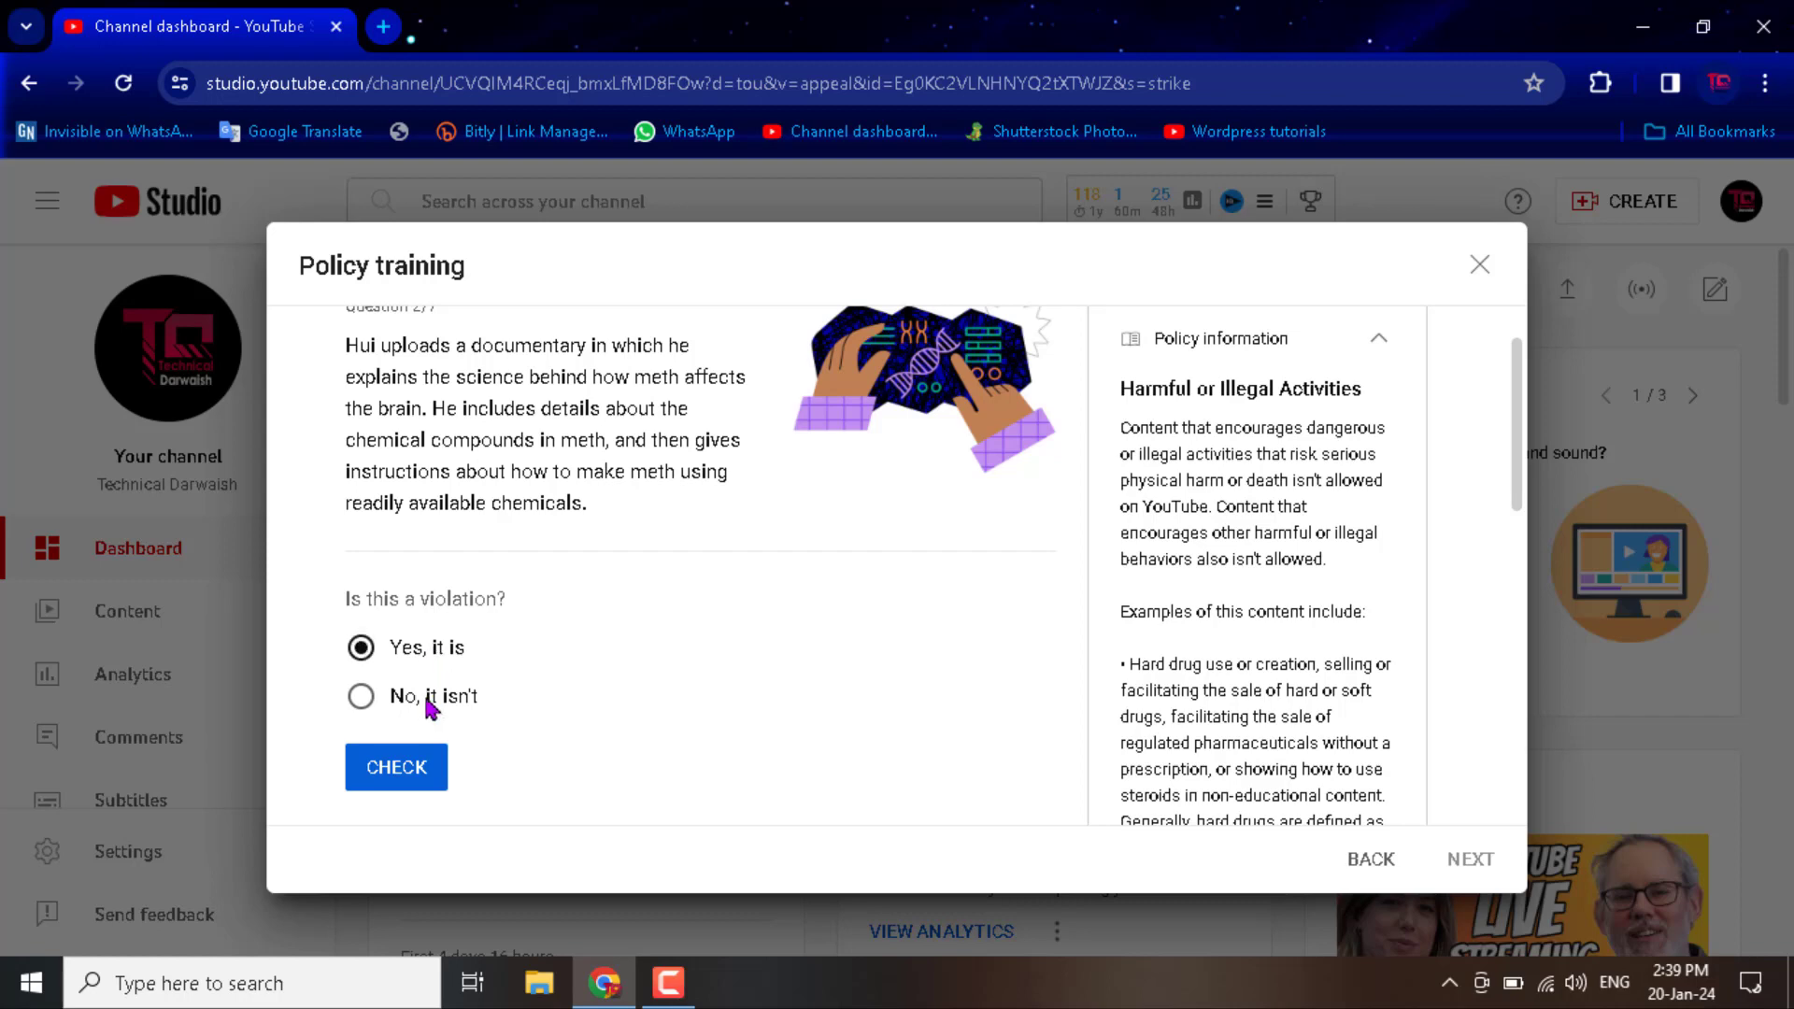
{"action": "left_click", "coordinate": [423, 780]}
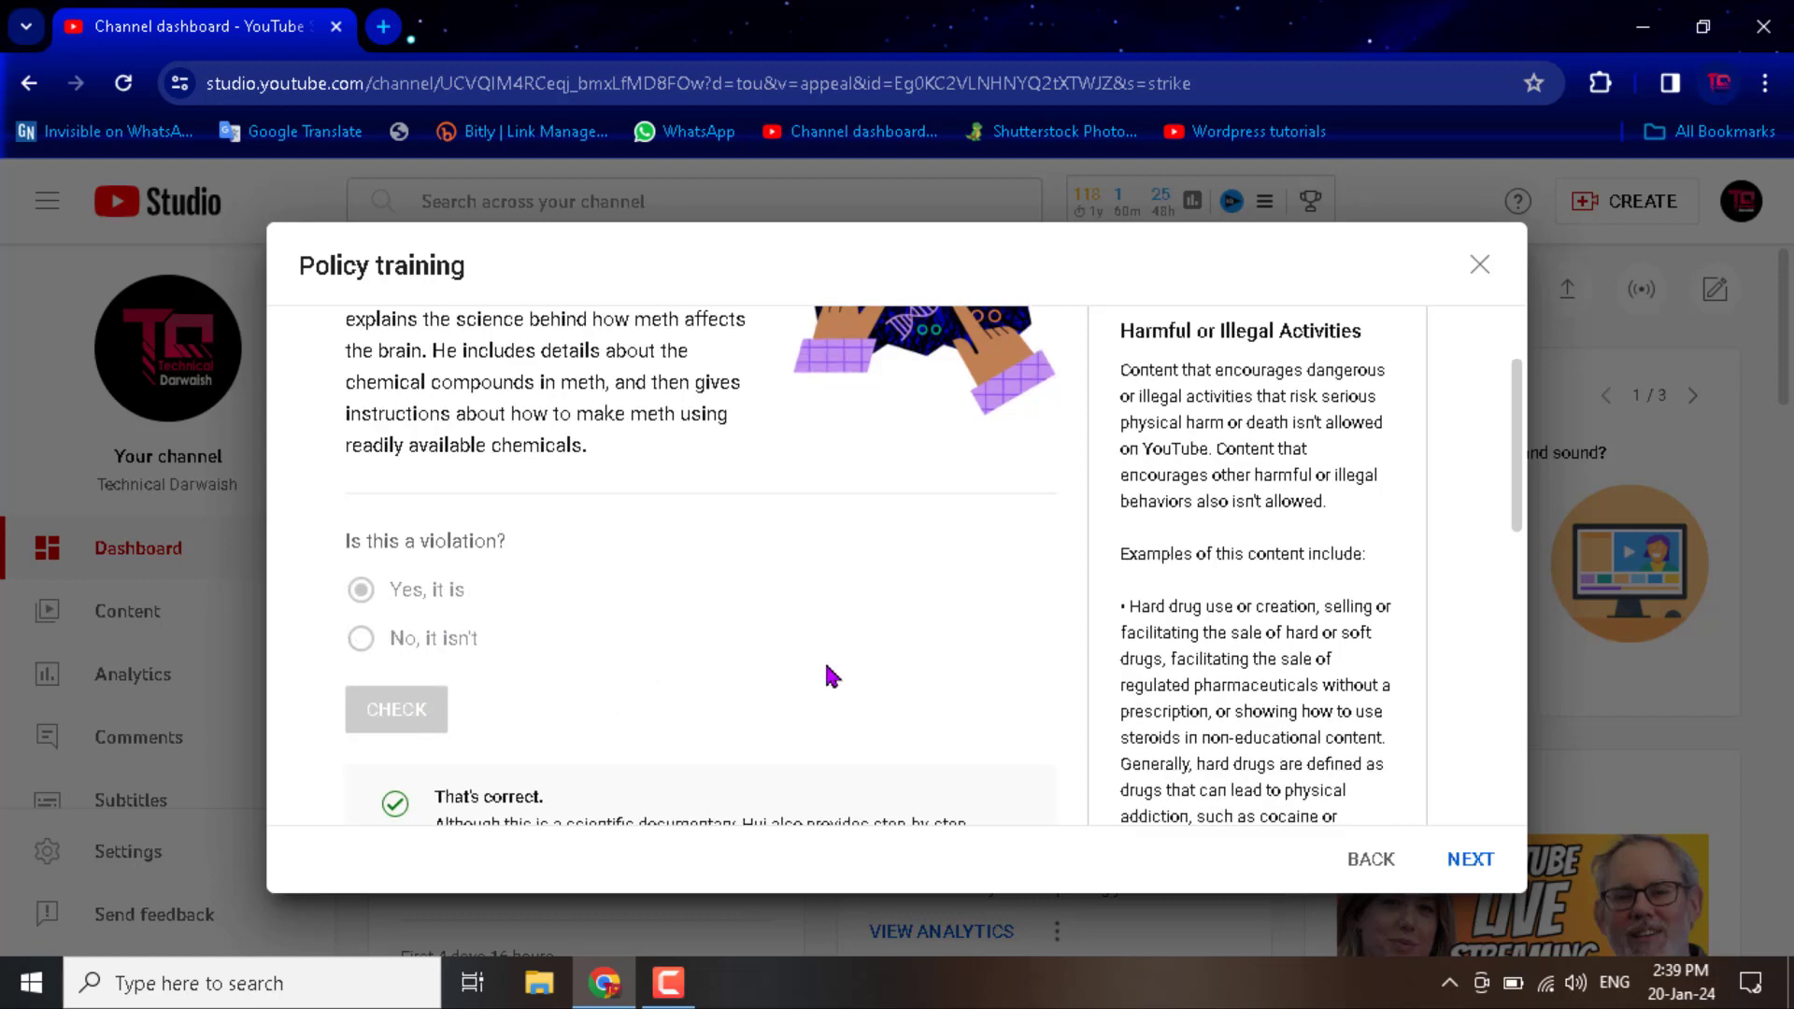
{"action": "scroll", "coordinate": [828, 673], "scroll_direction": "down", "scroll_amount": 2}
{"action": "scroll", "coordinate": [830, 674], "scroll_direction": "up", "scroll_amount": 3}
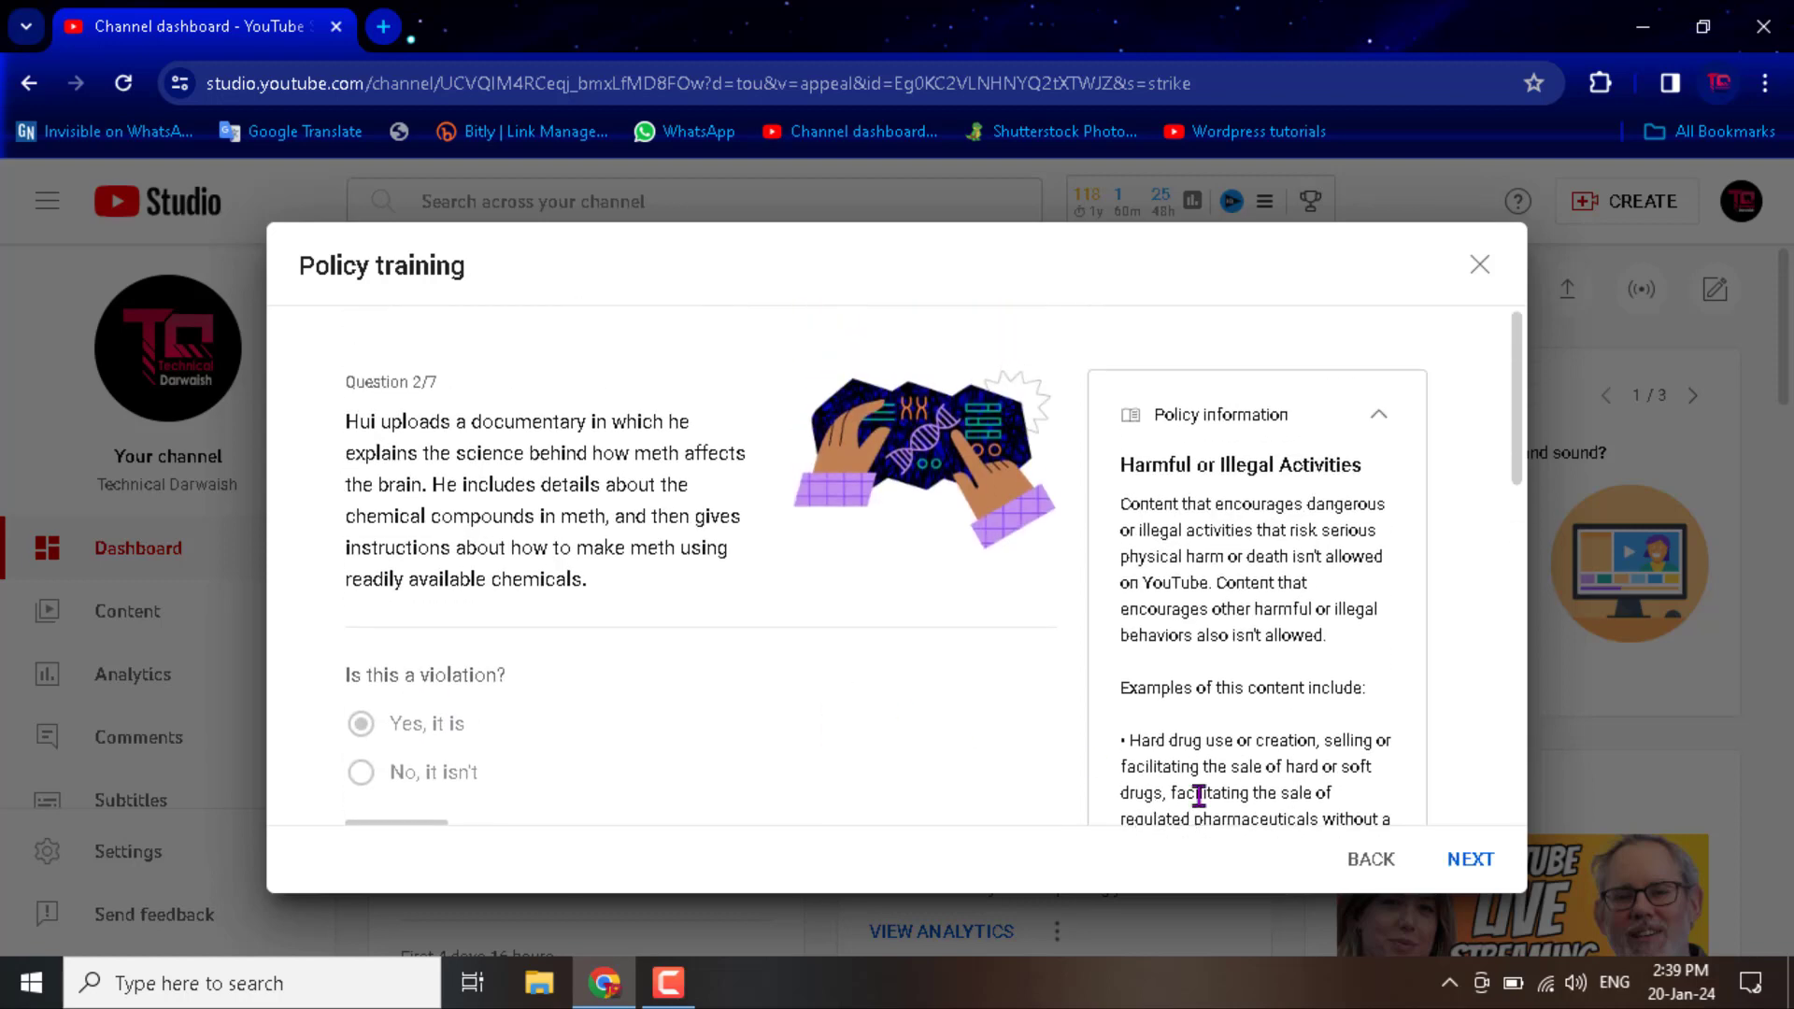
{"action": "left_click", "coordinate": [1473, 862]}
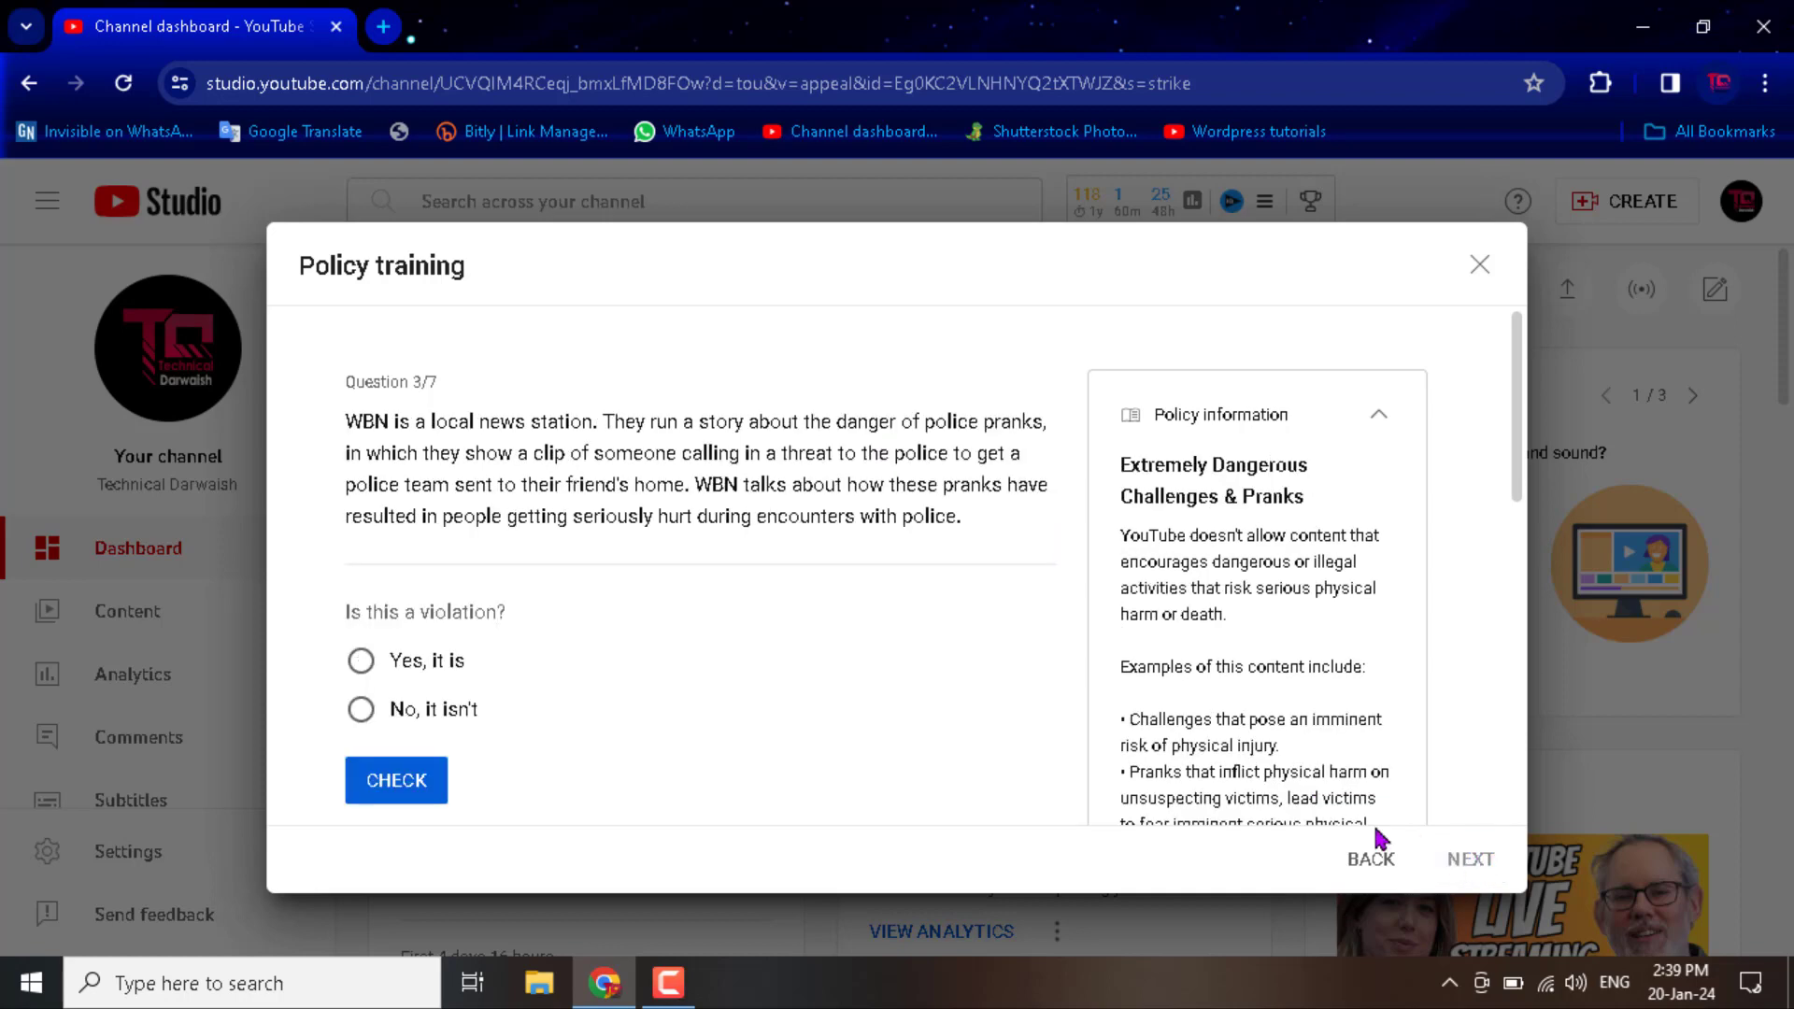
Answer question 3, about the police prank news story, with "No, it isn't", check it, and continue to question 4.
{"action": "left_click", "coordinate": [400, 714]}
{"action": "left_click", "coordinate": [411, 785]}
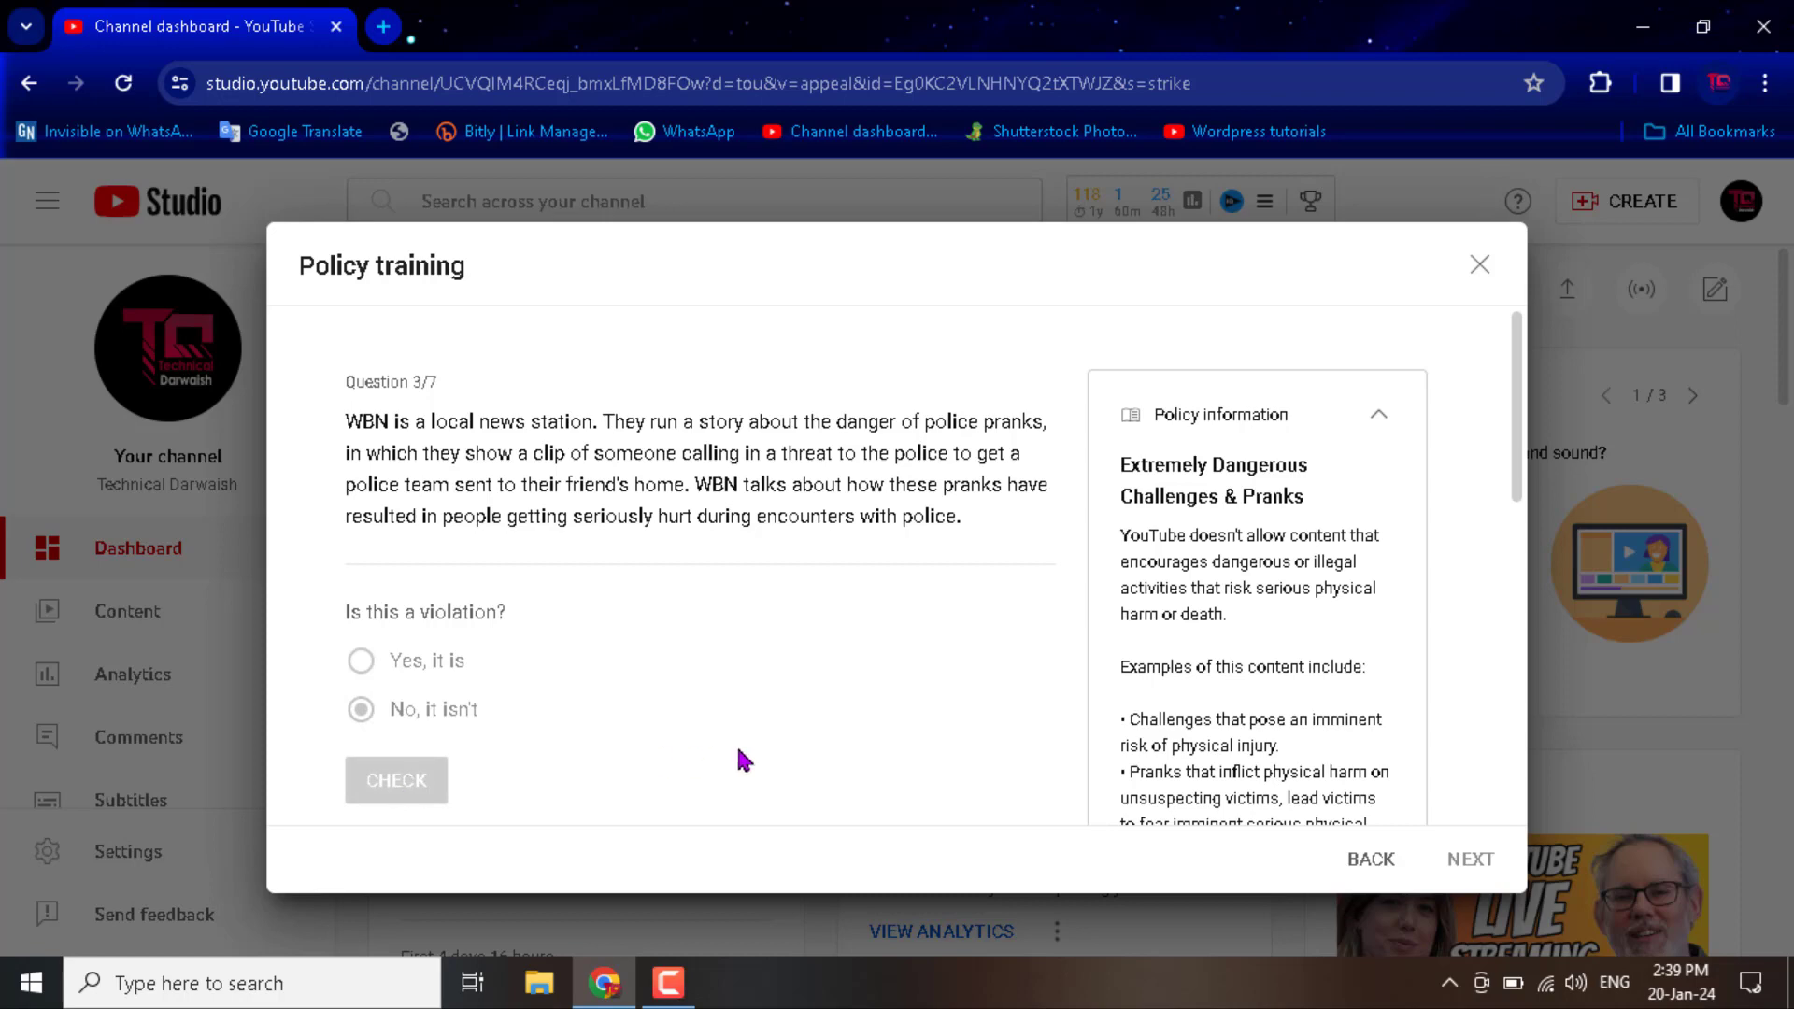
{"action": "scroll", "coordinate": [738, 760], "scroll_direction": "up", "scroll_amount": 3}
{"action": "left_click", "coordinate": [1471, 860]}
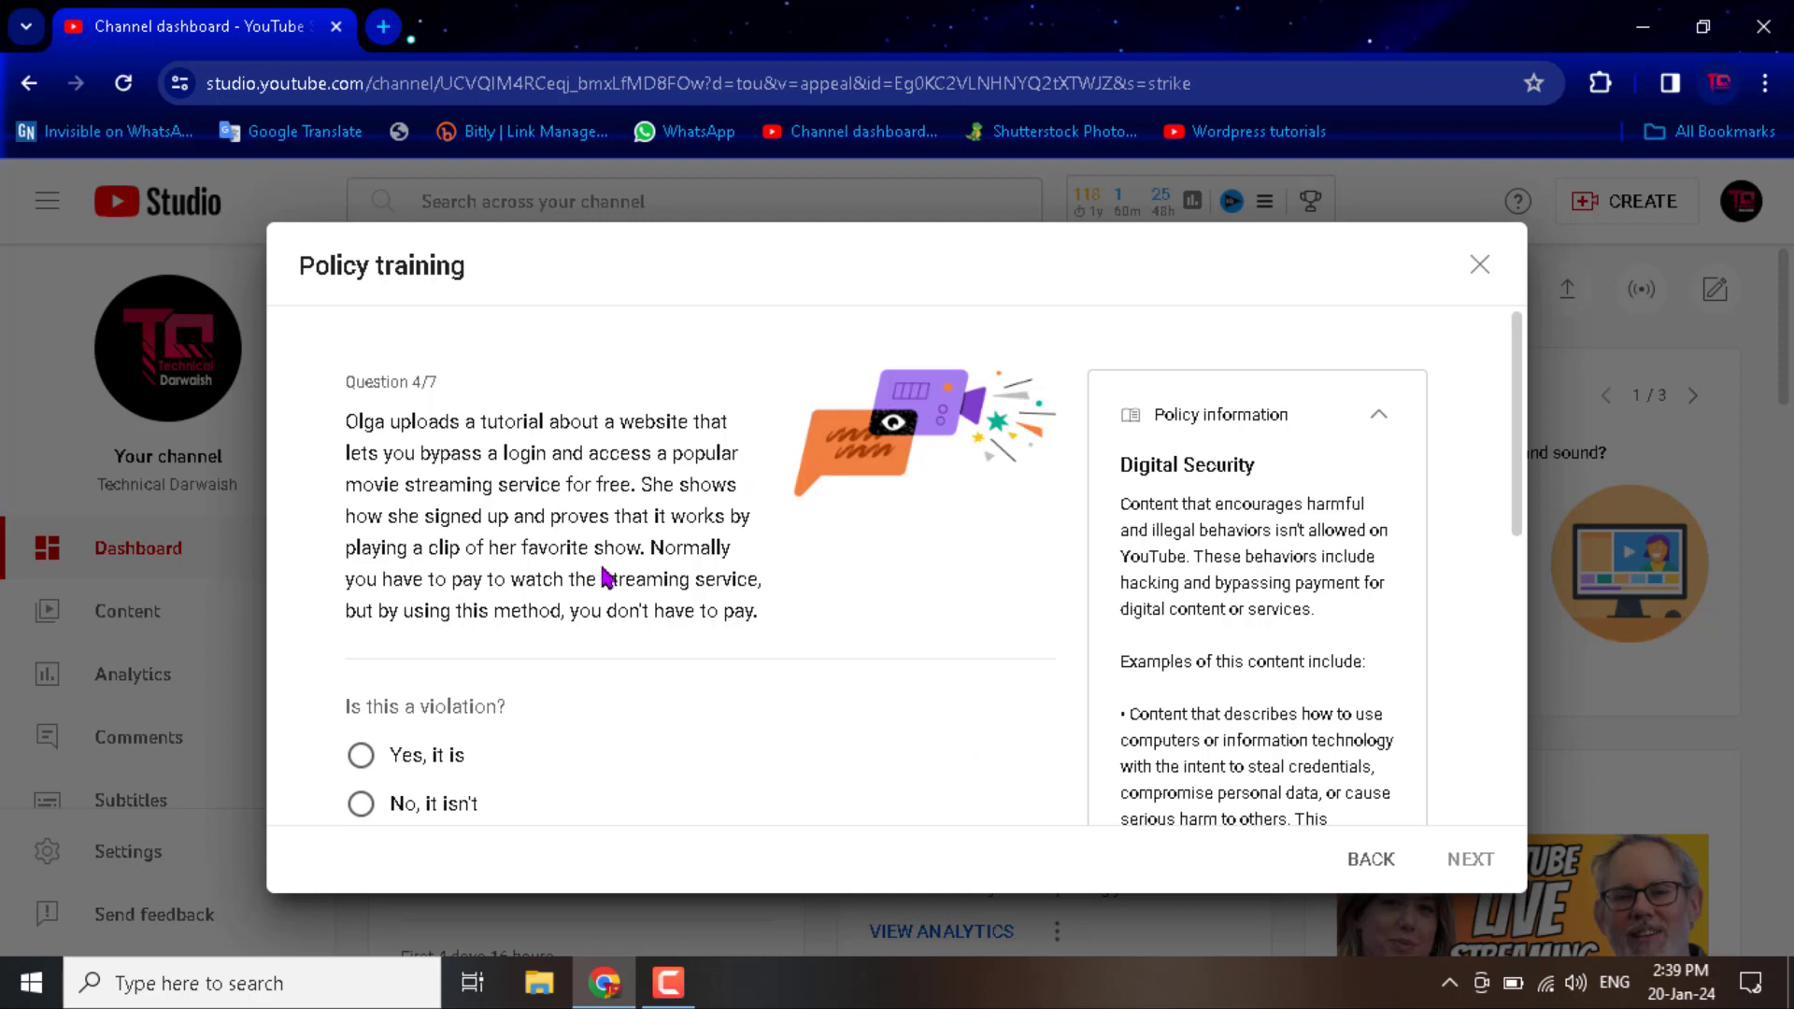
Try answering question 4, about bypassing a streaming service login, with "No, it isn't" and review the feedback.
{"action": "left_click", "coordinate": [437, 806]}
{"action": "scroll", "coordinate": [629, 786], "scroll_direction": "down", "scroll_amount": 2}
{"action": "left_click", "coordinate": [409, 718]}
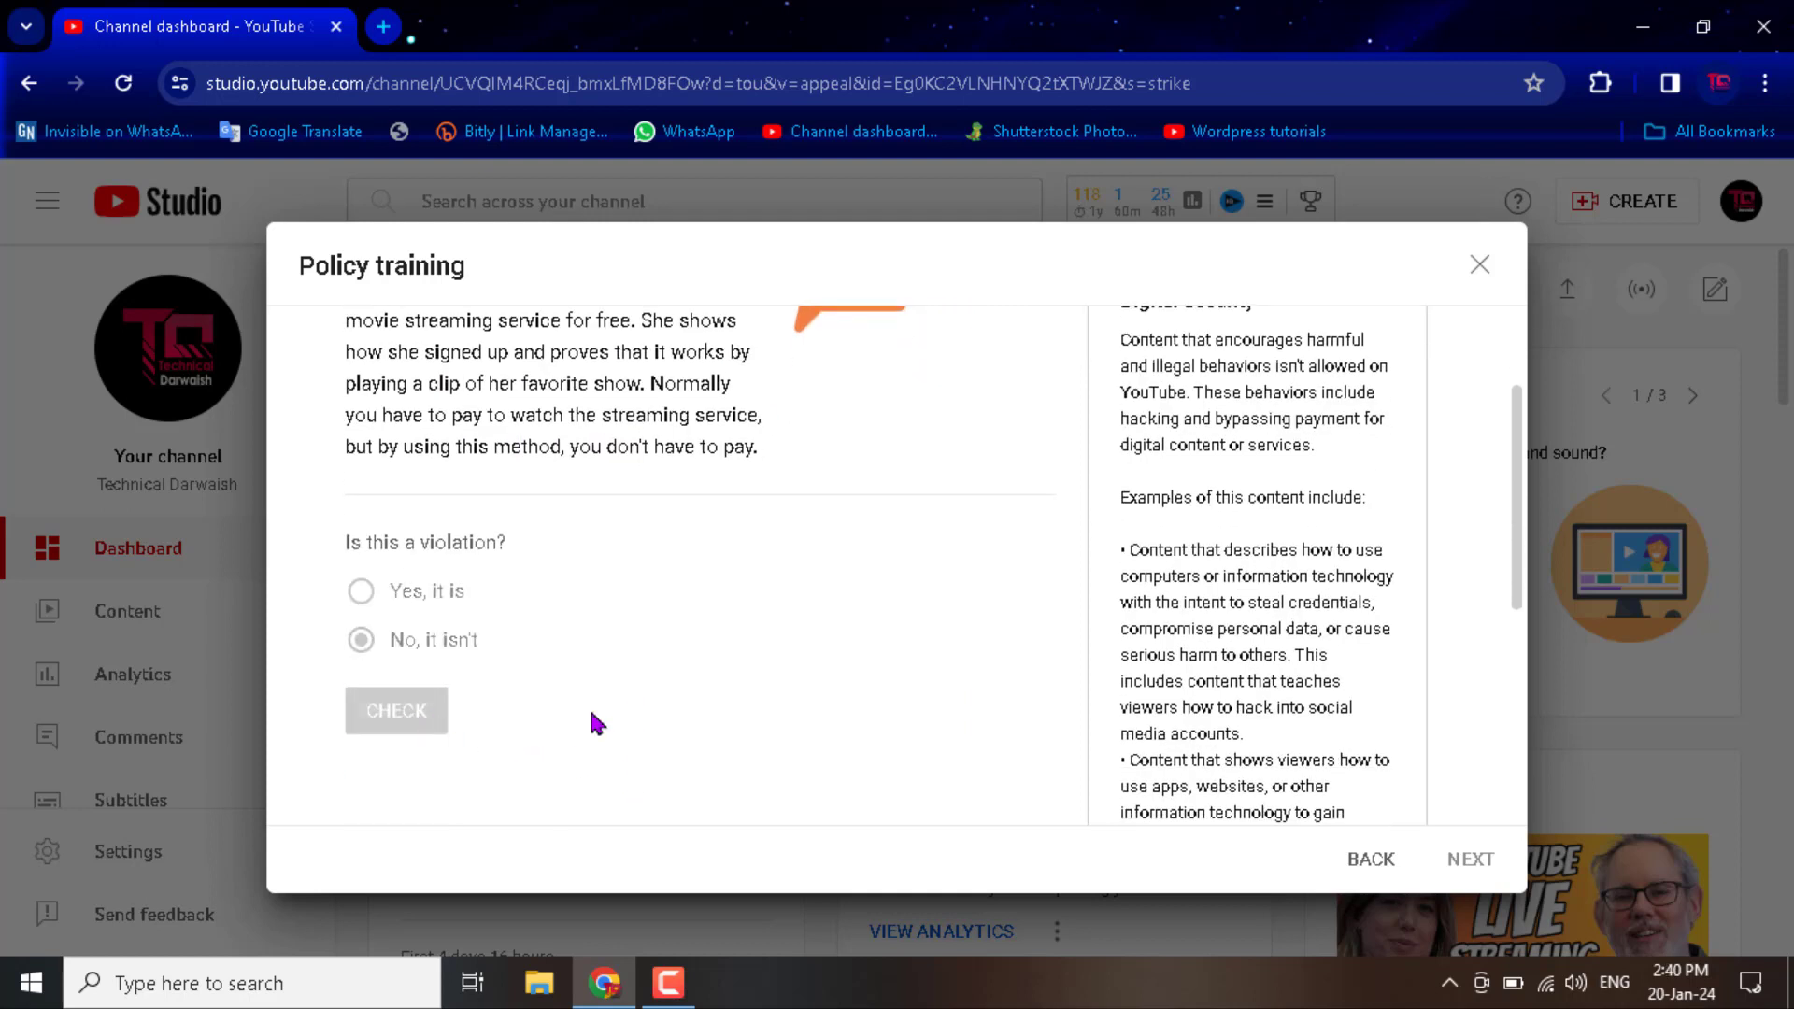
{"action": "scroll", "coordinate": [701, 729], "scroll_direction": "down", "scroll_amount": 2}
{"action": "scroll", "coordinate": [705, 732], "scroll_direction": "up", "scroll_amount": 3}
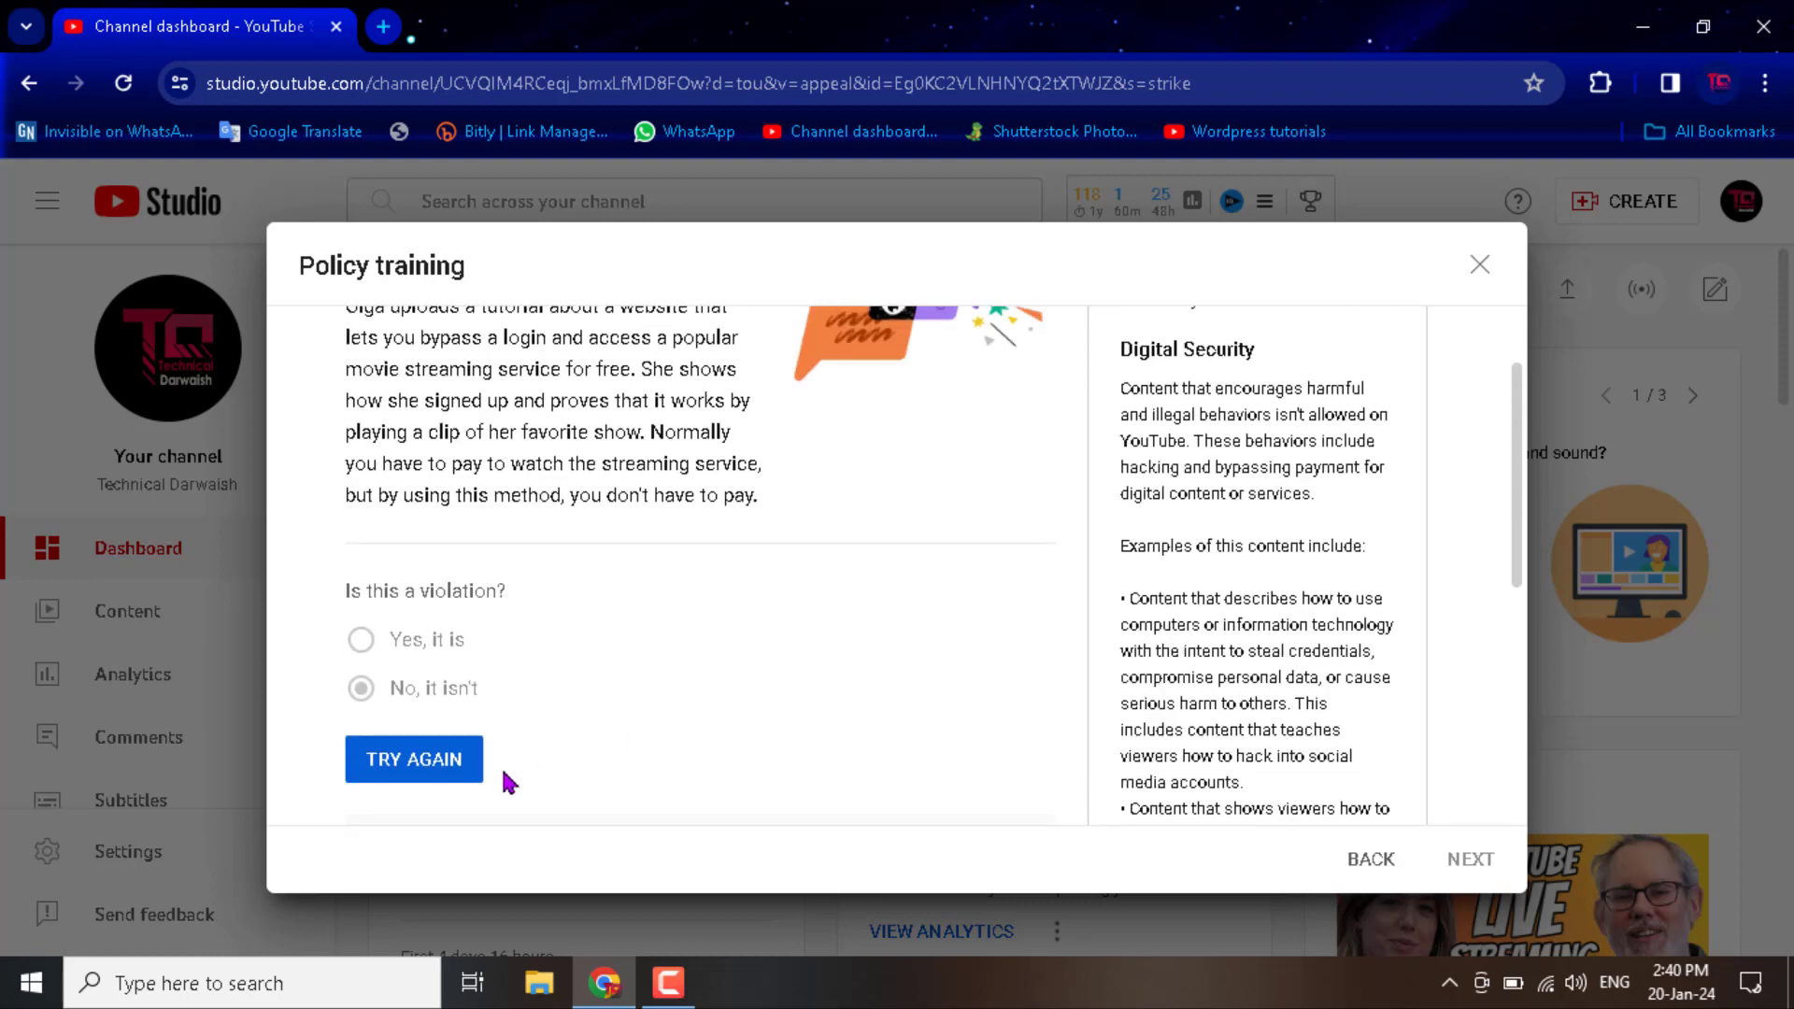
Retry question 4 with the answer "Yes, it is", check it, and continue to question 5.
{"action": "left_click", "coordinate": [461, 761]}
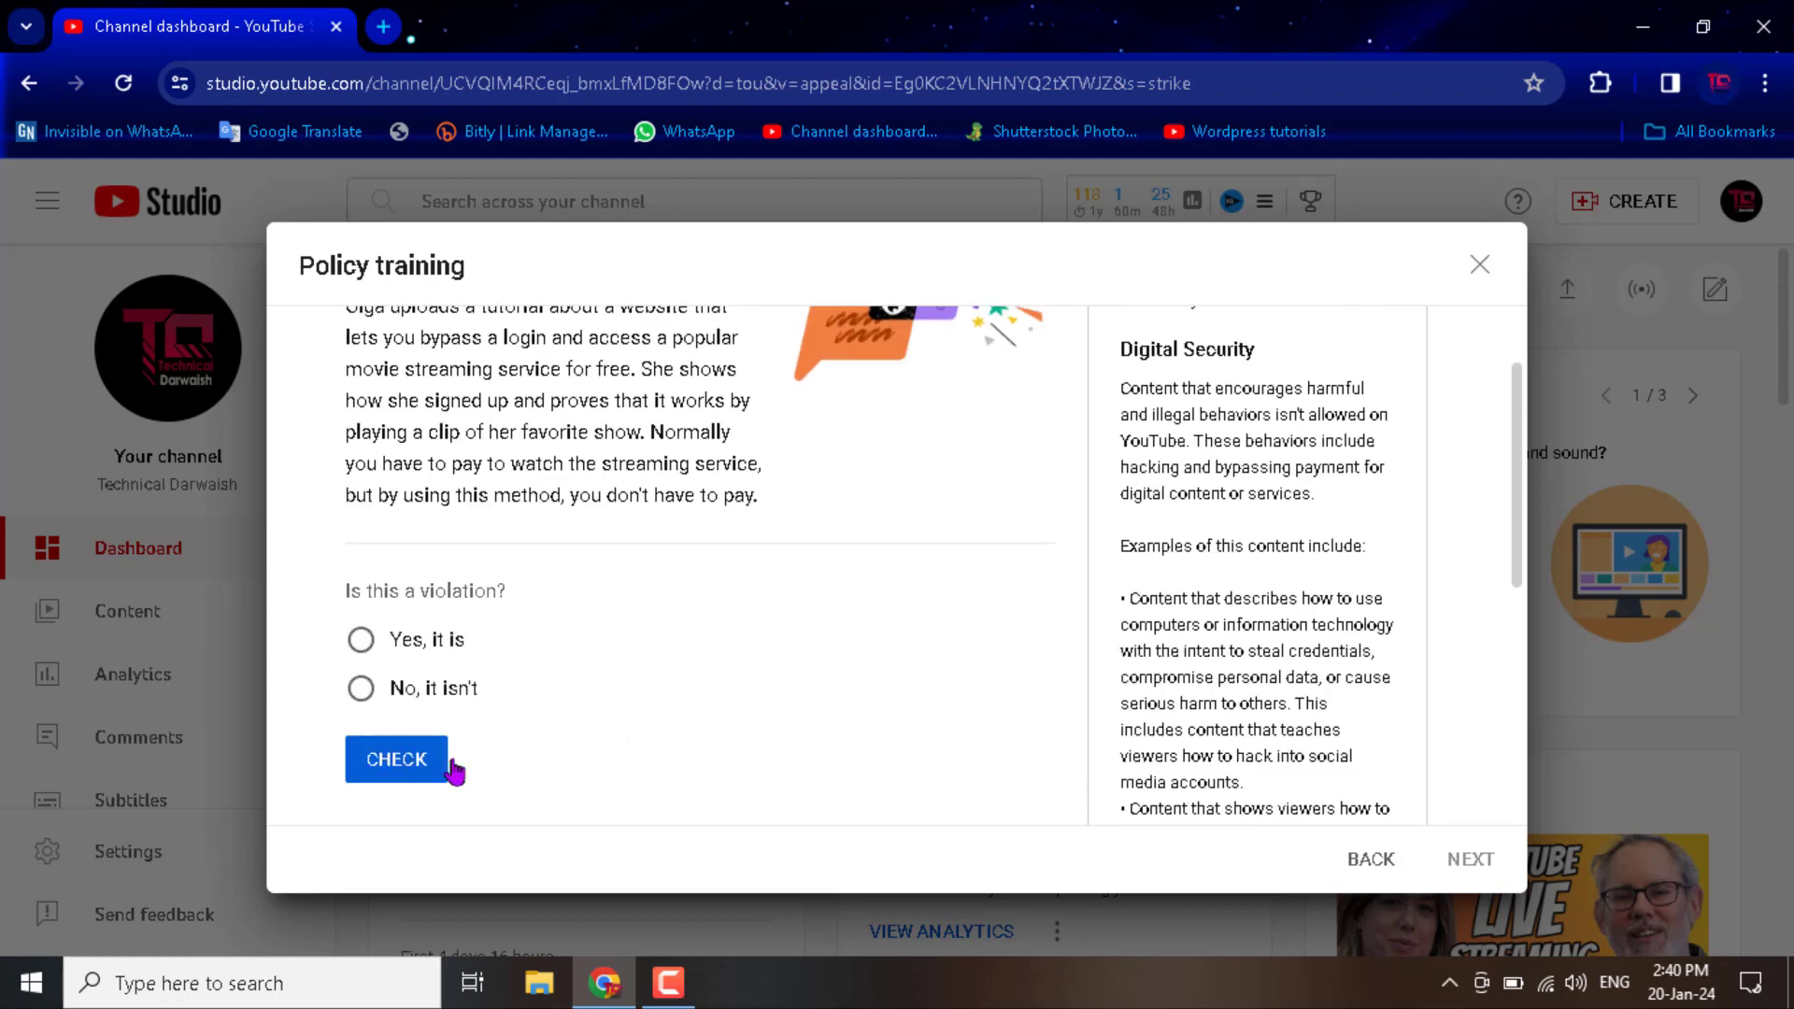
{"action": "left_click", "coordinate": [433, 645]}
{"action": "scroll", "coordinate": [790, 738], "scroll_direction": "down", "scroll_amount": 2}
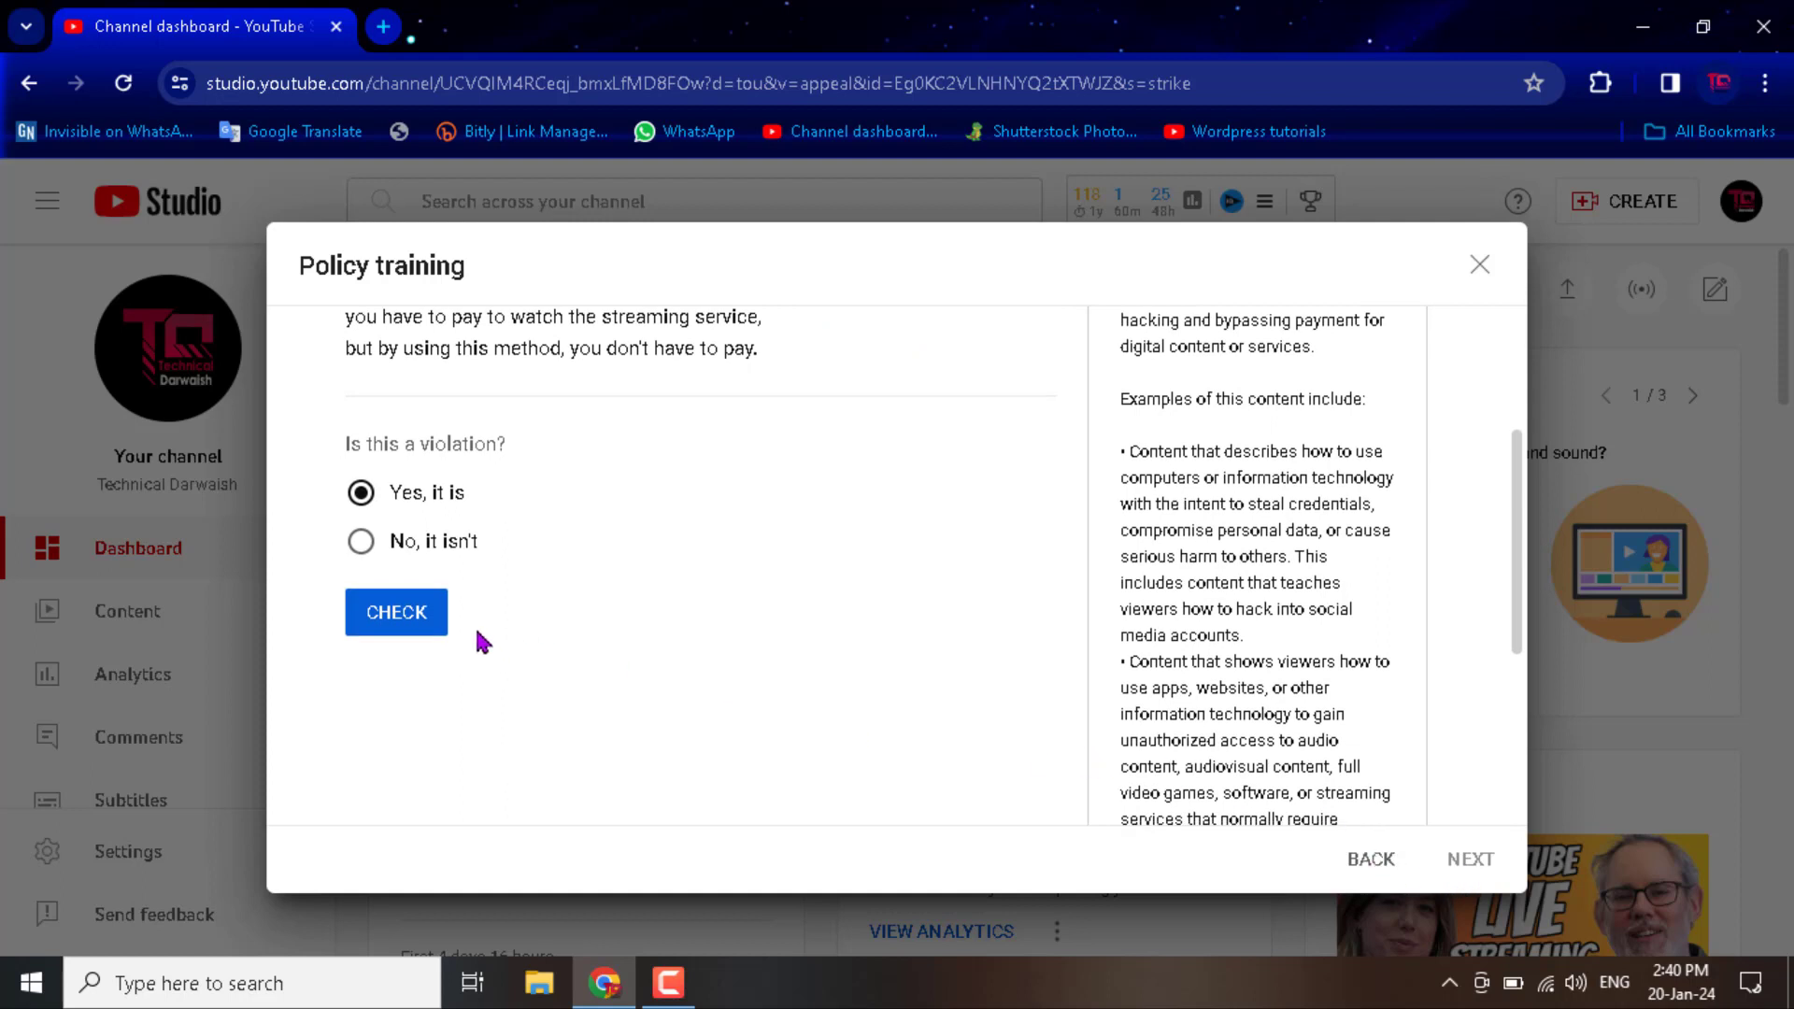
{"action": "left_click", "coordinate": [425, 616]}
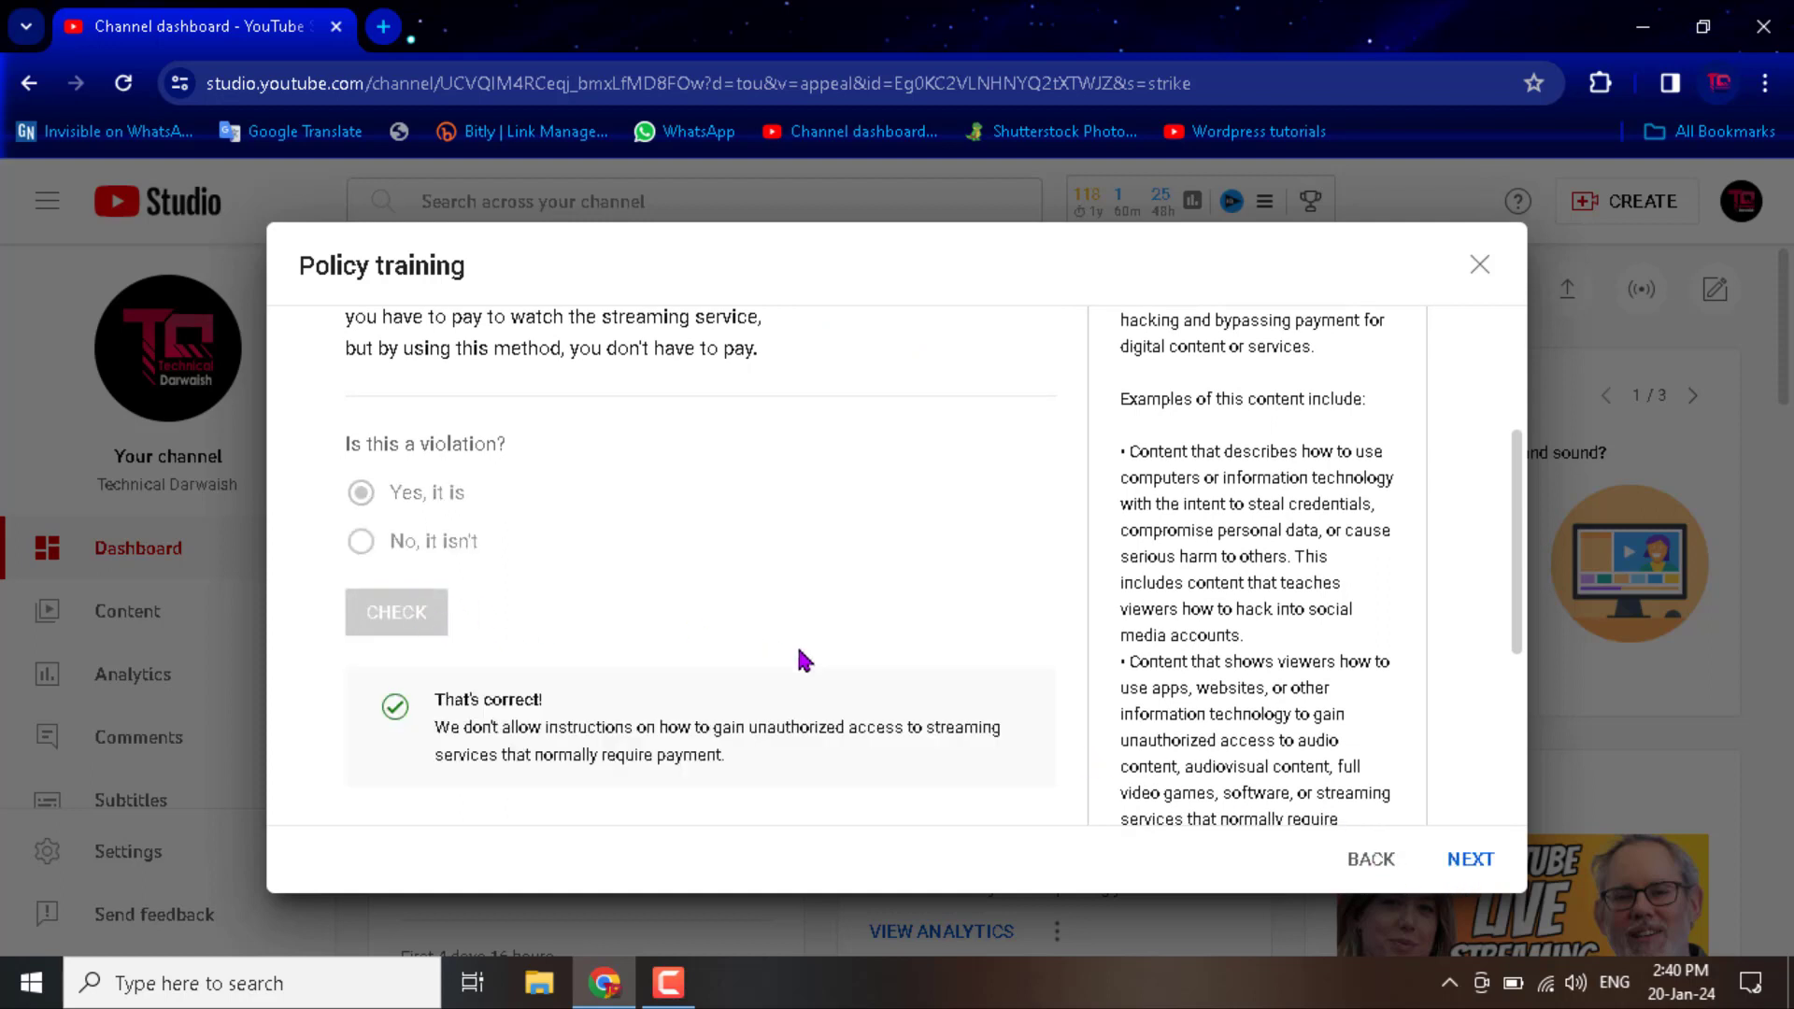
{"action": "left_click", "coordinate": [1472, 857]}
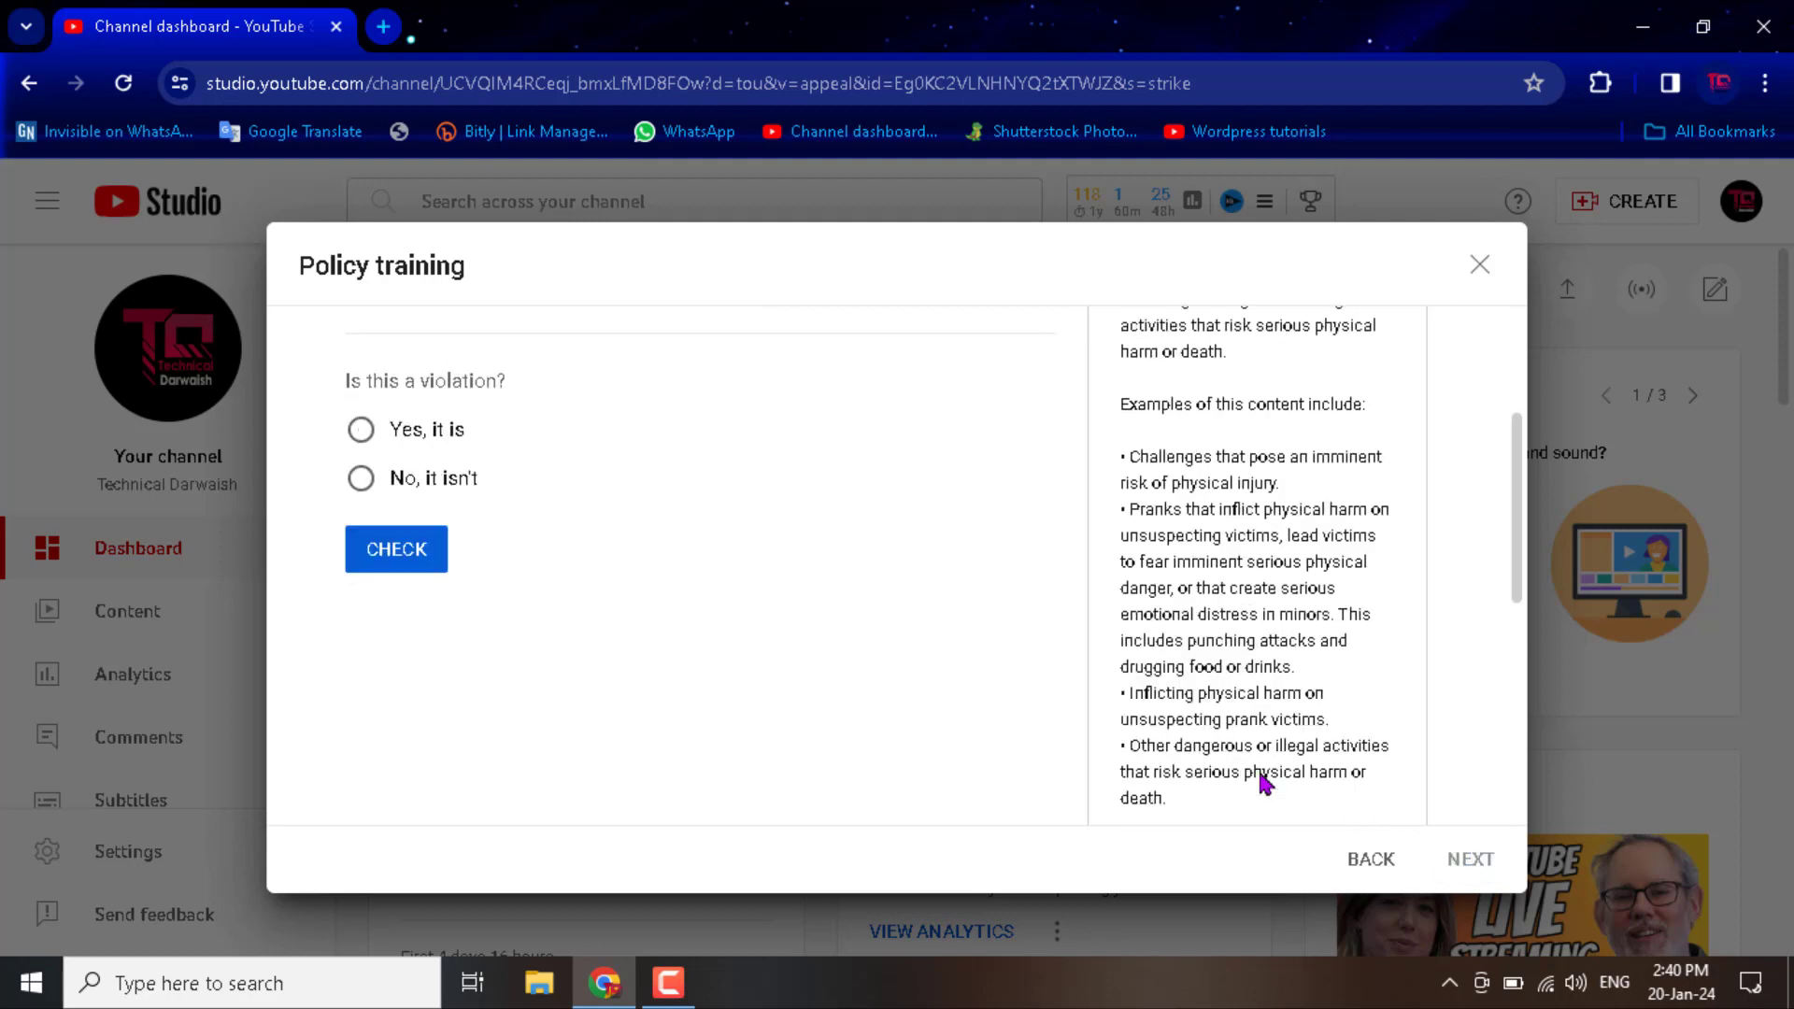
Try answering question 5, about the Laundry Pod challenge, with "No, it isn't" and check it.
{"action": "scroll", "coordinate": [871, 625], "scroll_direction": "up", "scroll_amount": 2}
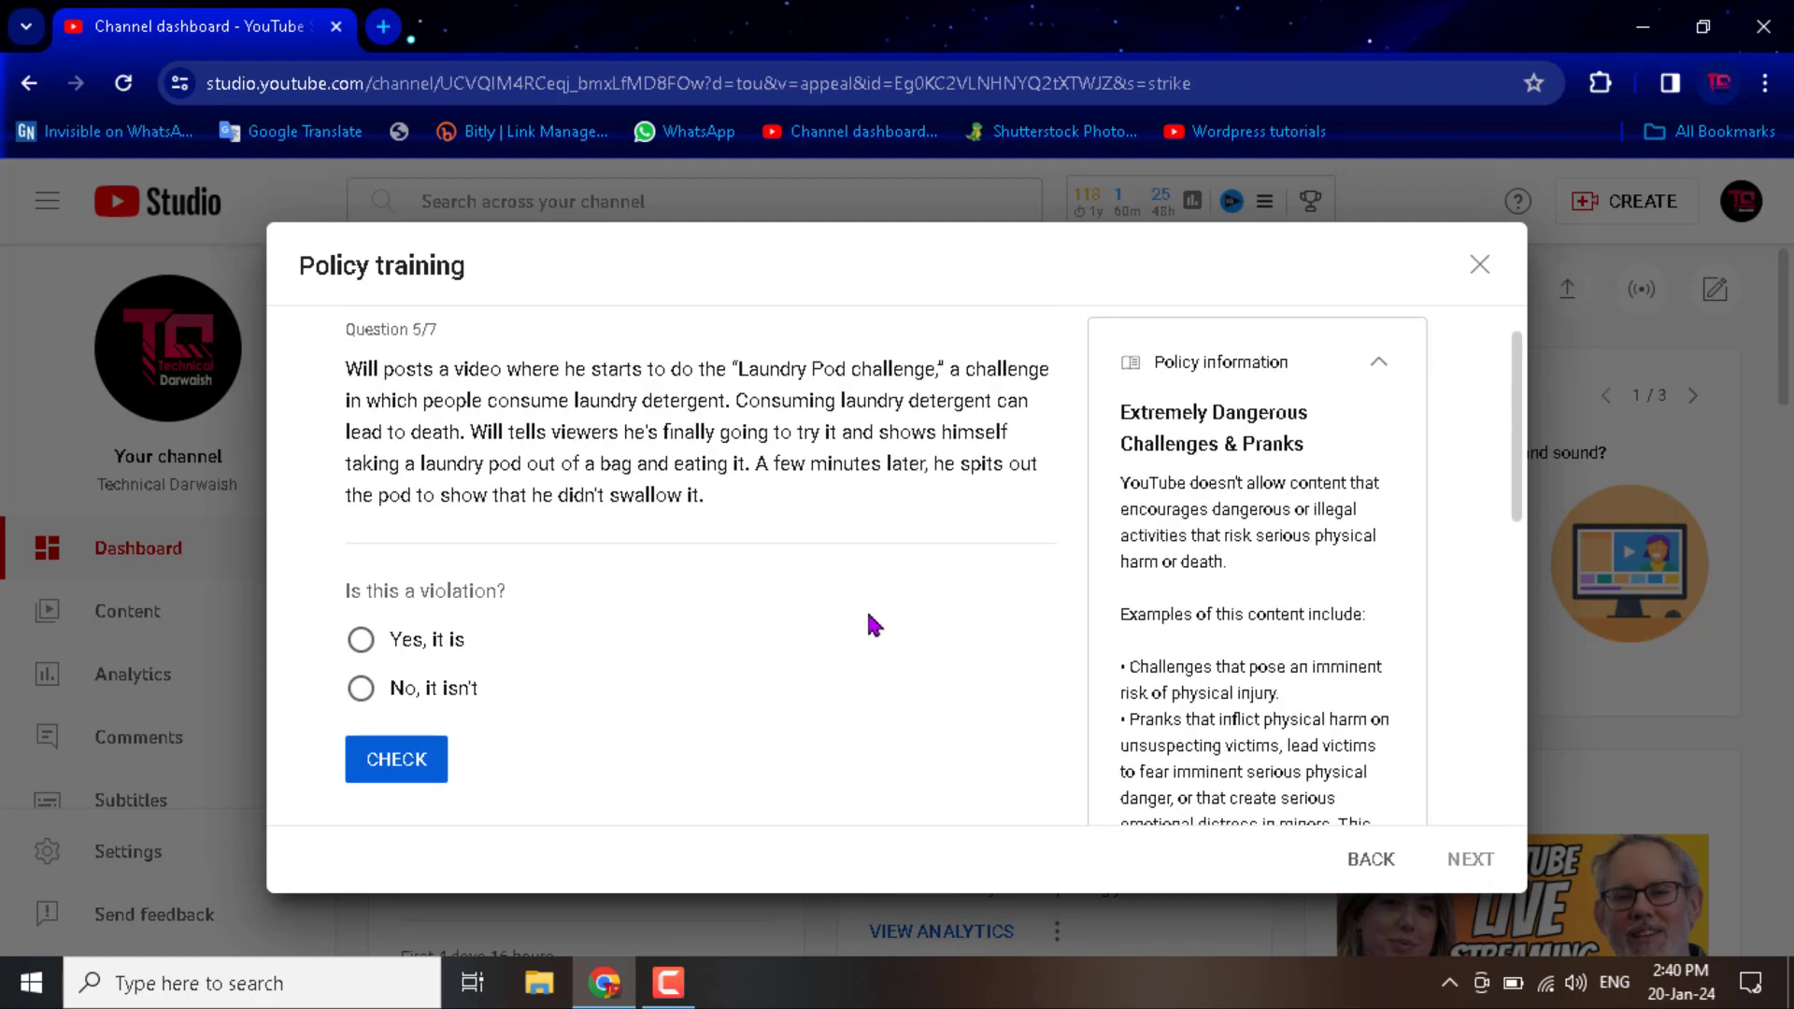
{"action": "left_click", "coordinate": [432, 691]}
{"action": "left_click", "coordinate": [398, 773]}
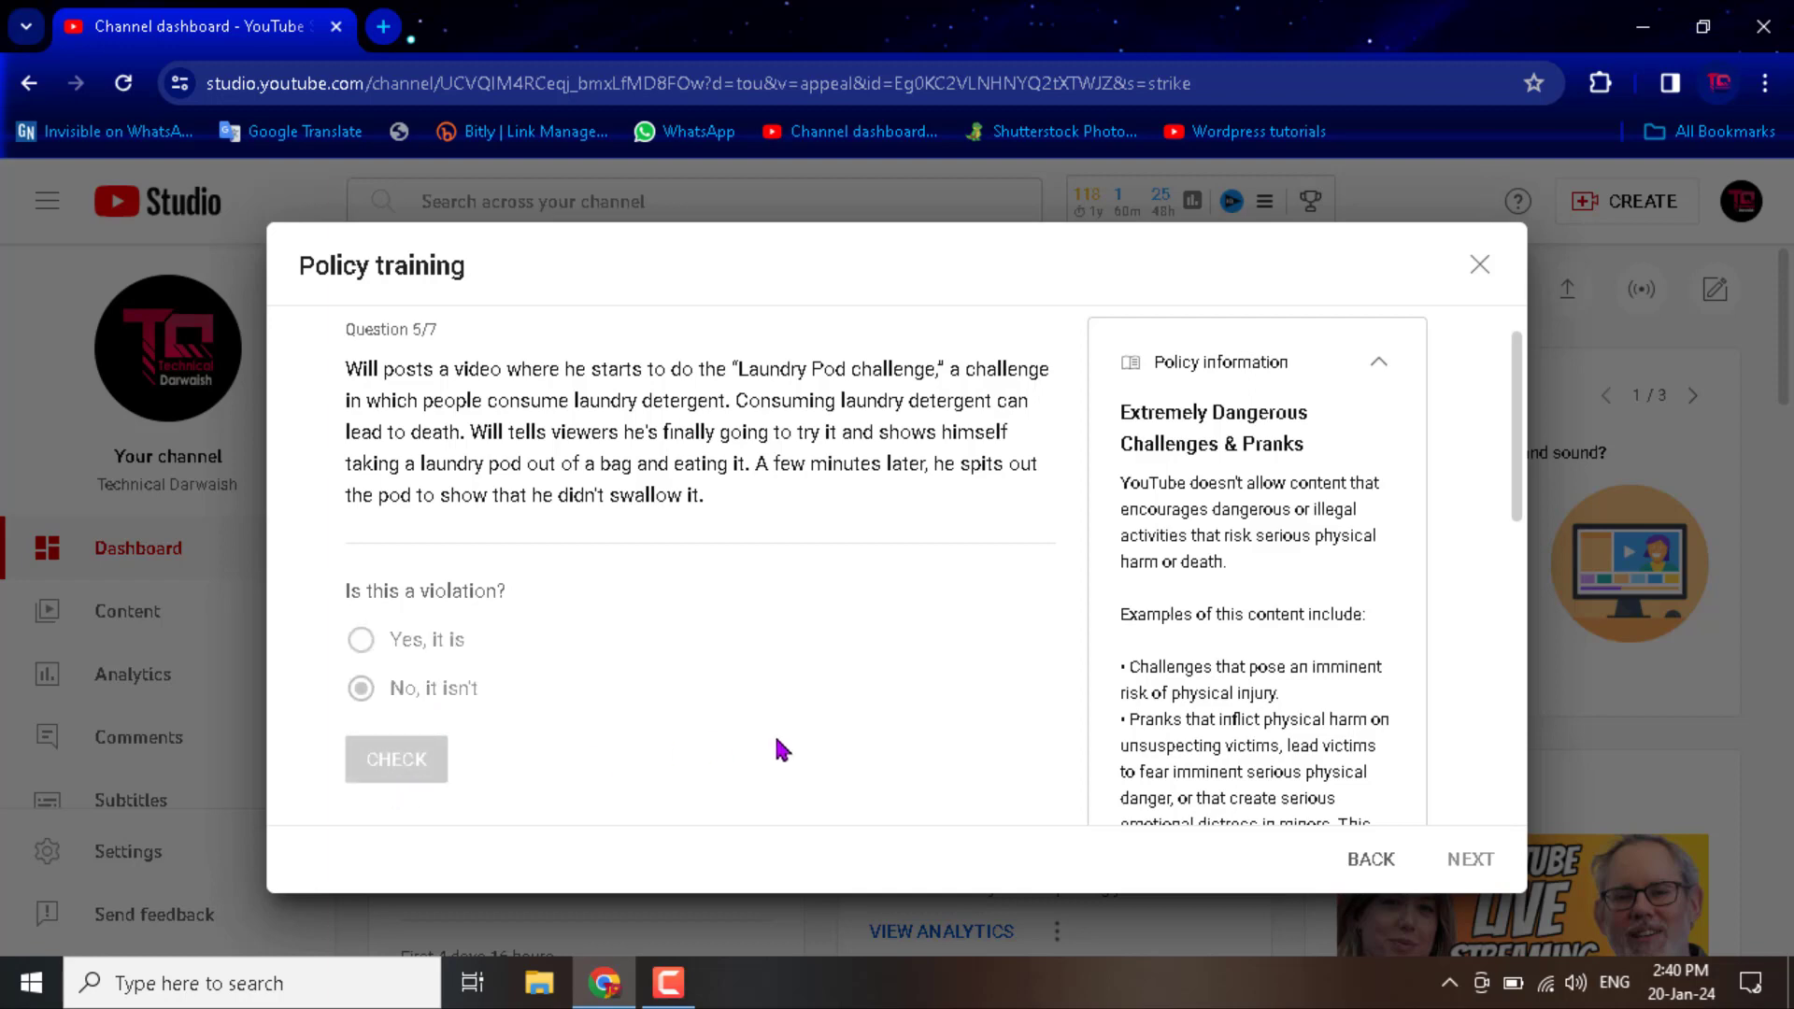
{"action": "scroll", "coordinate": [781, 745], "scroll_direction": "up", "scroll_amount": 2}
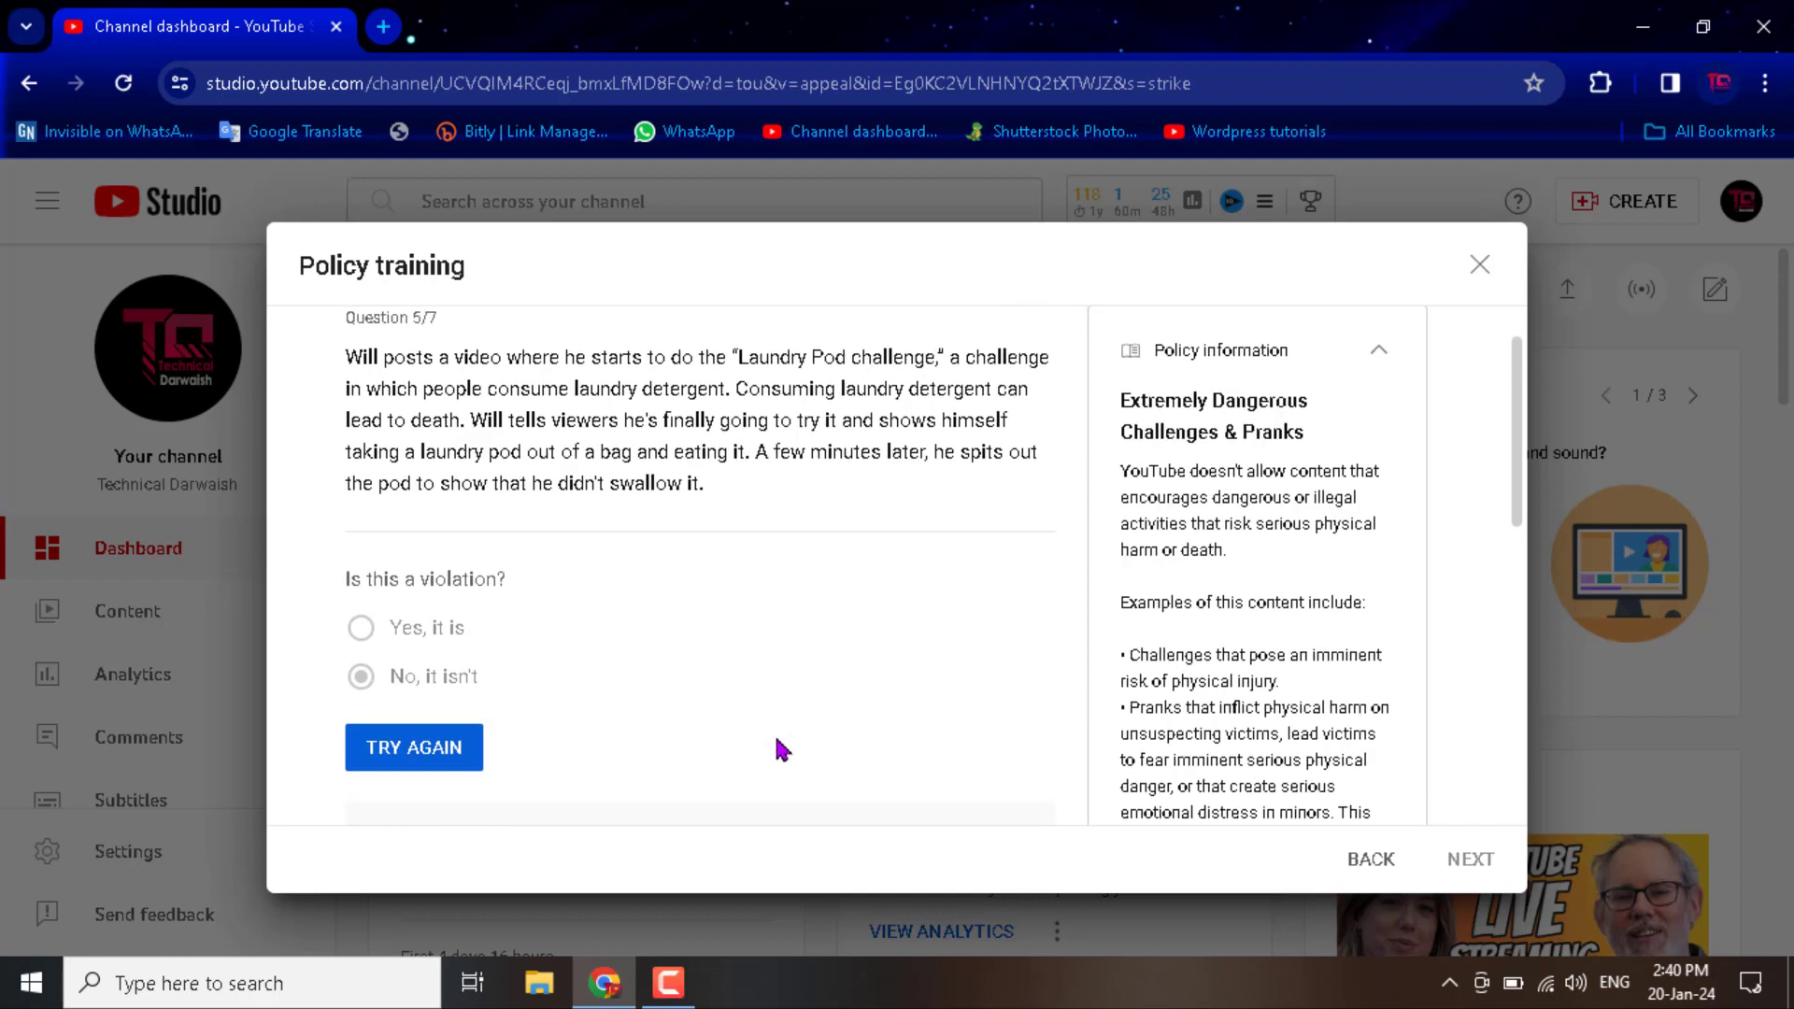
Retry question 5 with the answer "Yes, it is", check it, and continue to question 6.
{"action": "left_click", "coordinate": [462, 761]}
{"action": "left_click", "coordinate": [421, 639]}
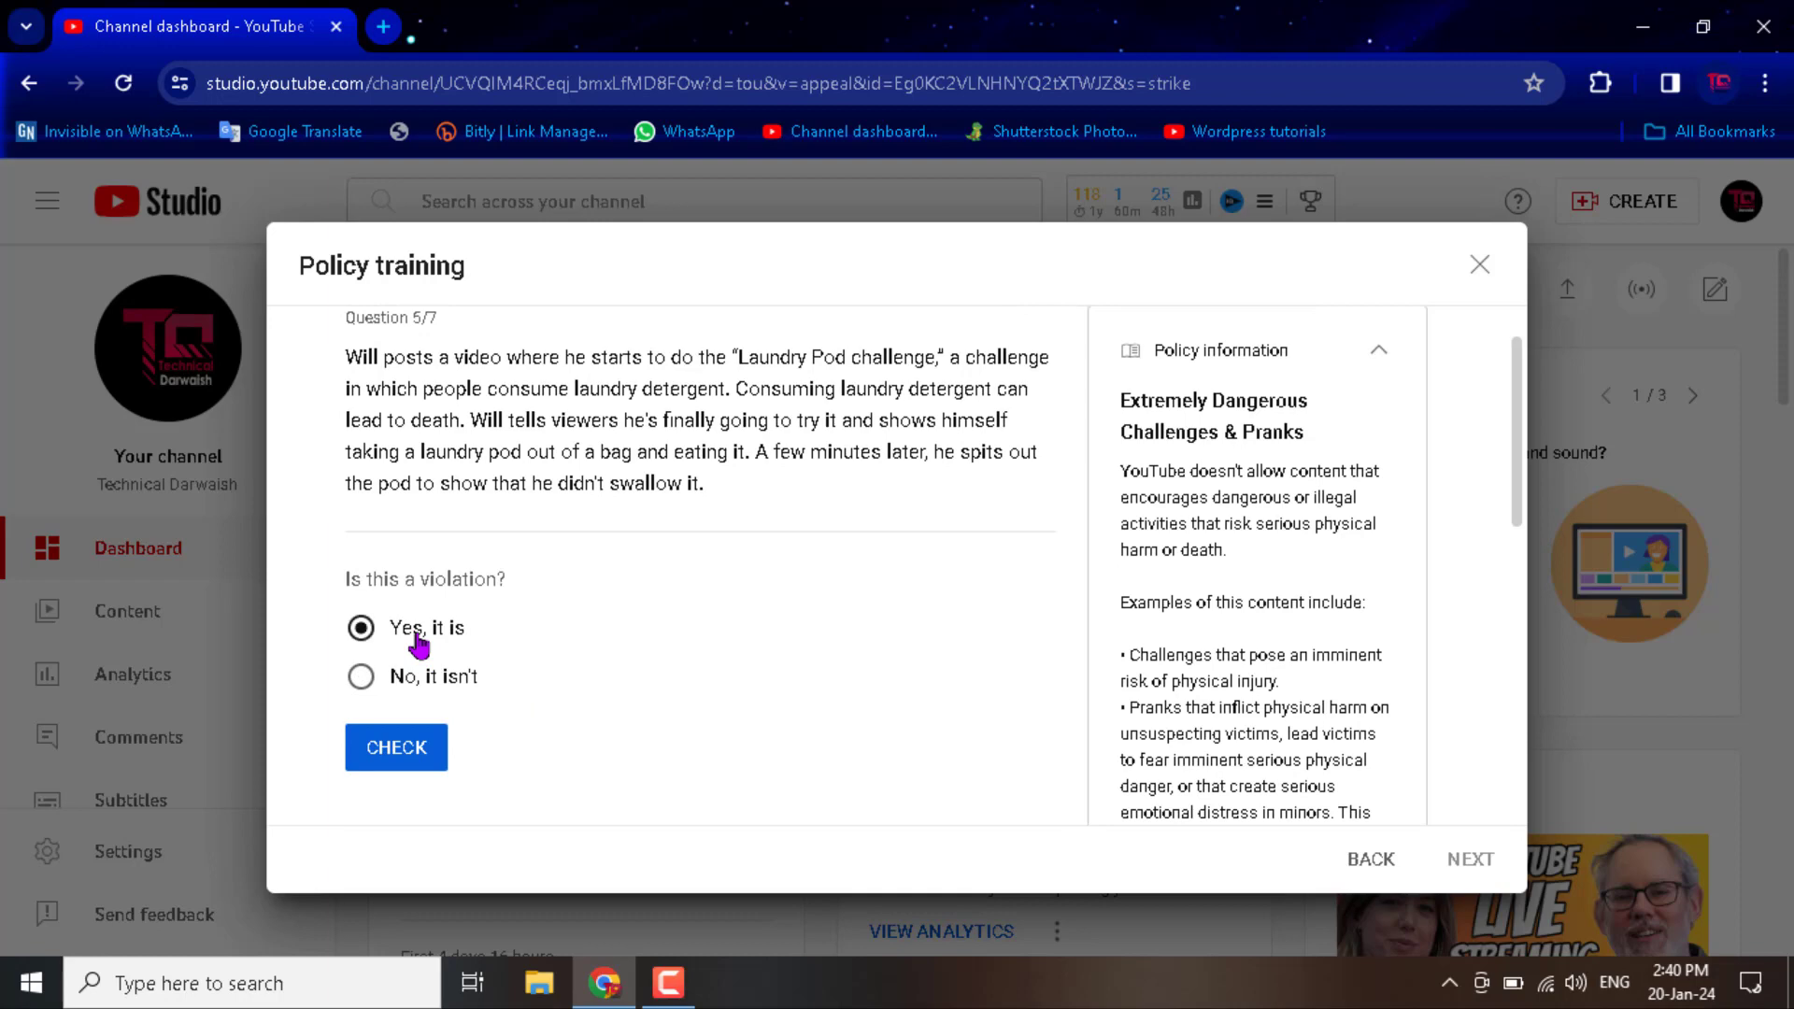
{"action": "left_click", "coordinate": [432, 753]}
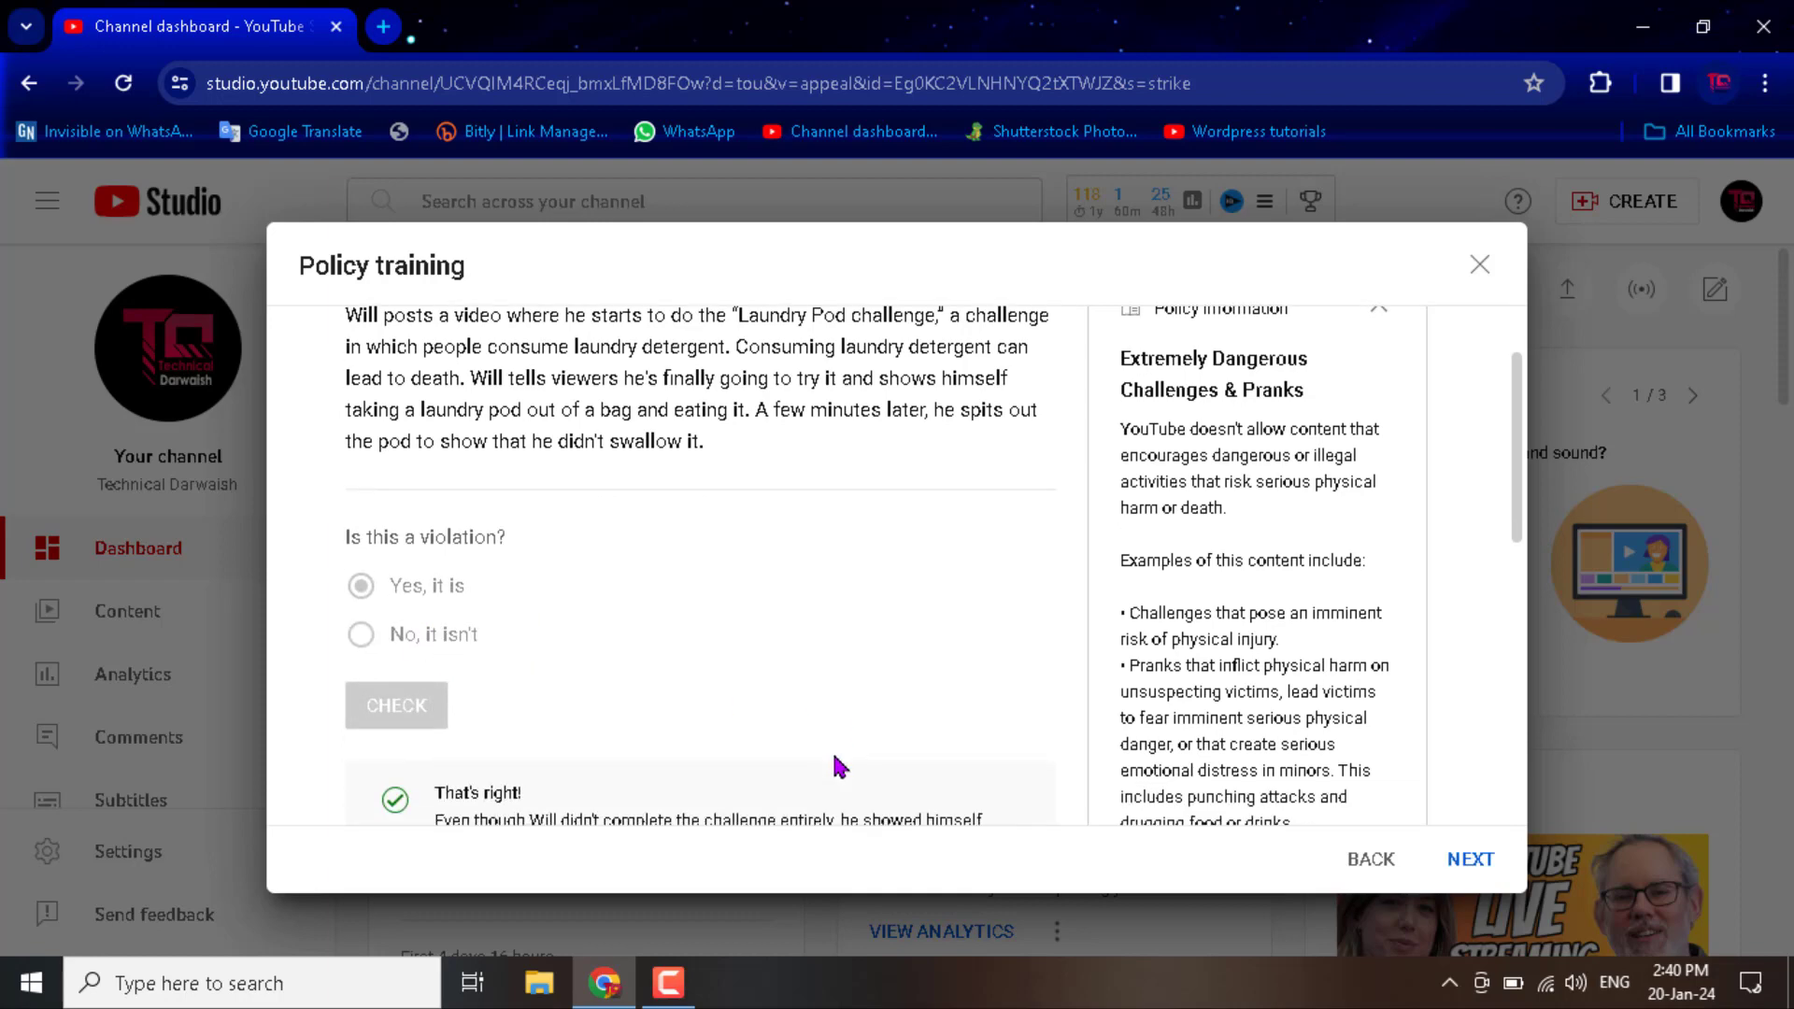
{"action": "left_click", "coordinate": [1463, 855]}
Try answering question 6, about free game downloads, with "This is not a violation because the video has educational context" and review the feedback.
{"action": "scroll", "coordinate": [899, 703], "scroll_direction": "down", "scroll_amount": 5}
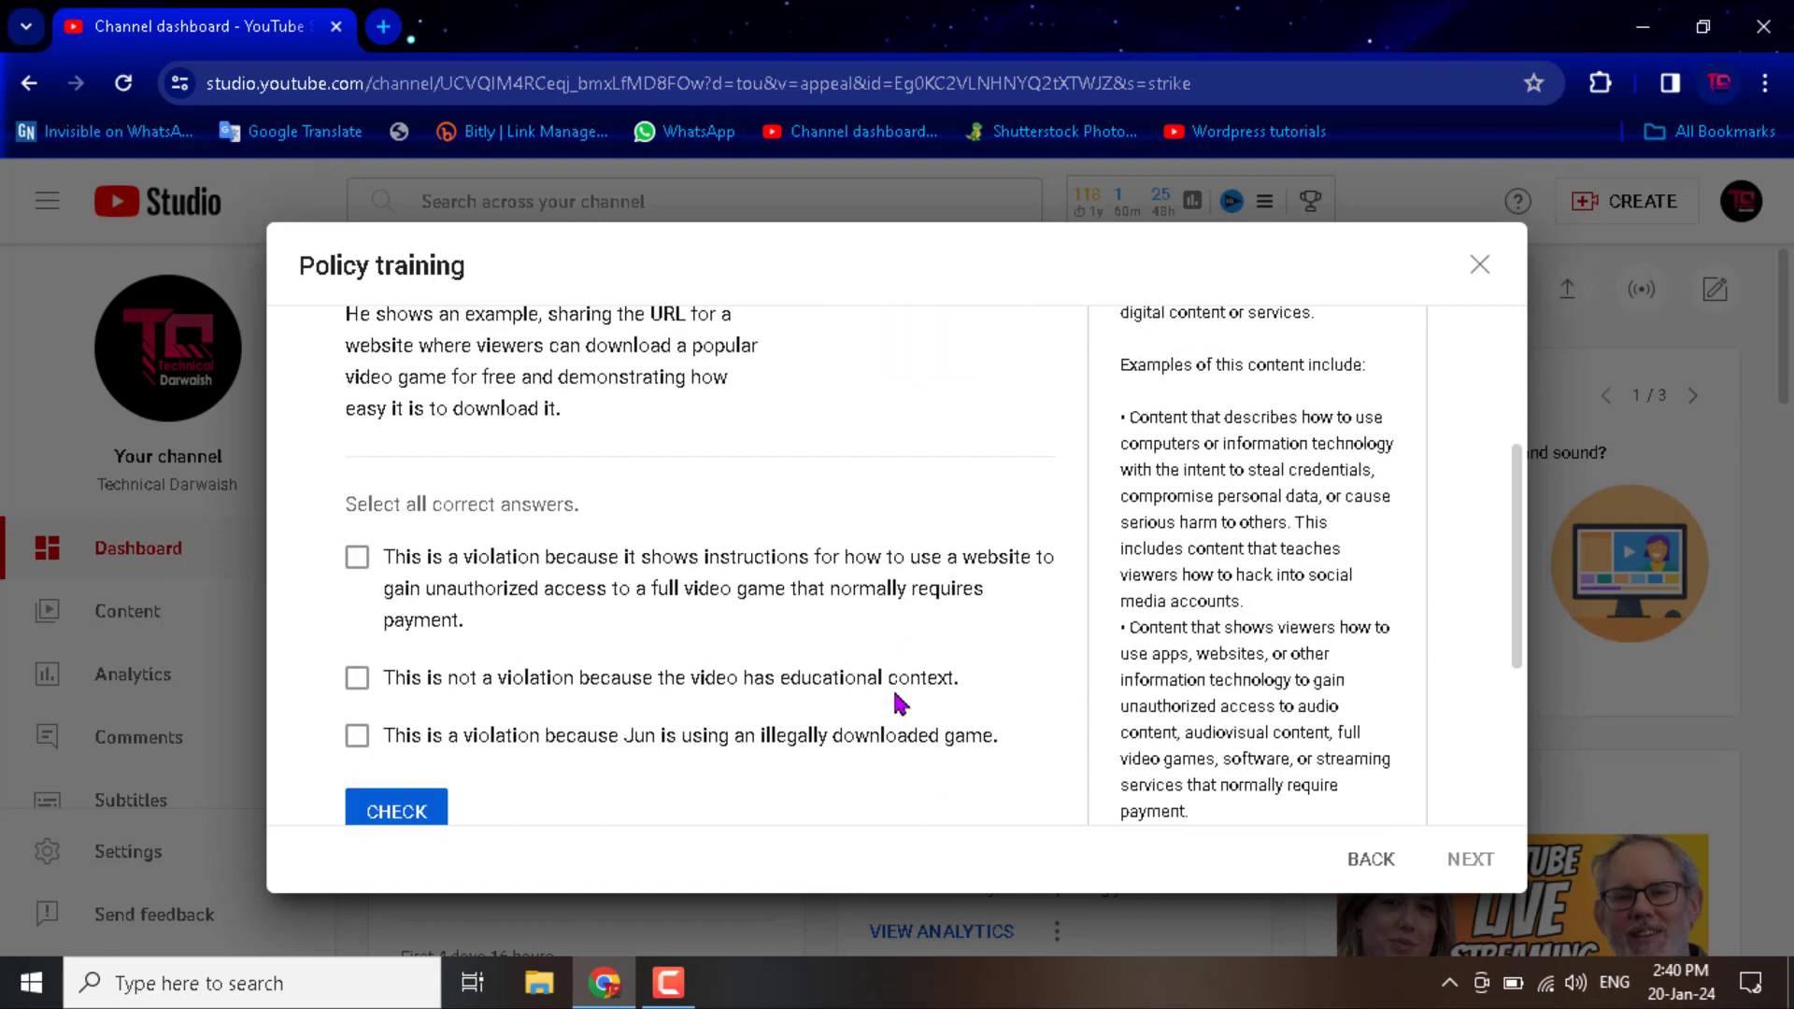
{"action": "scroll", "coordinate": [899, 703], "scroll_direction": "up", "scroll_amount": 4}
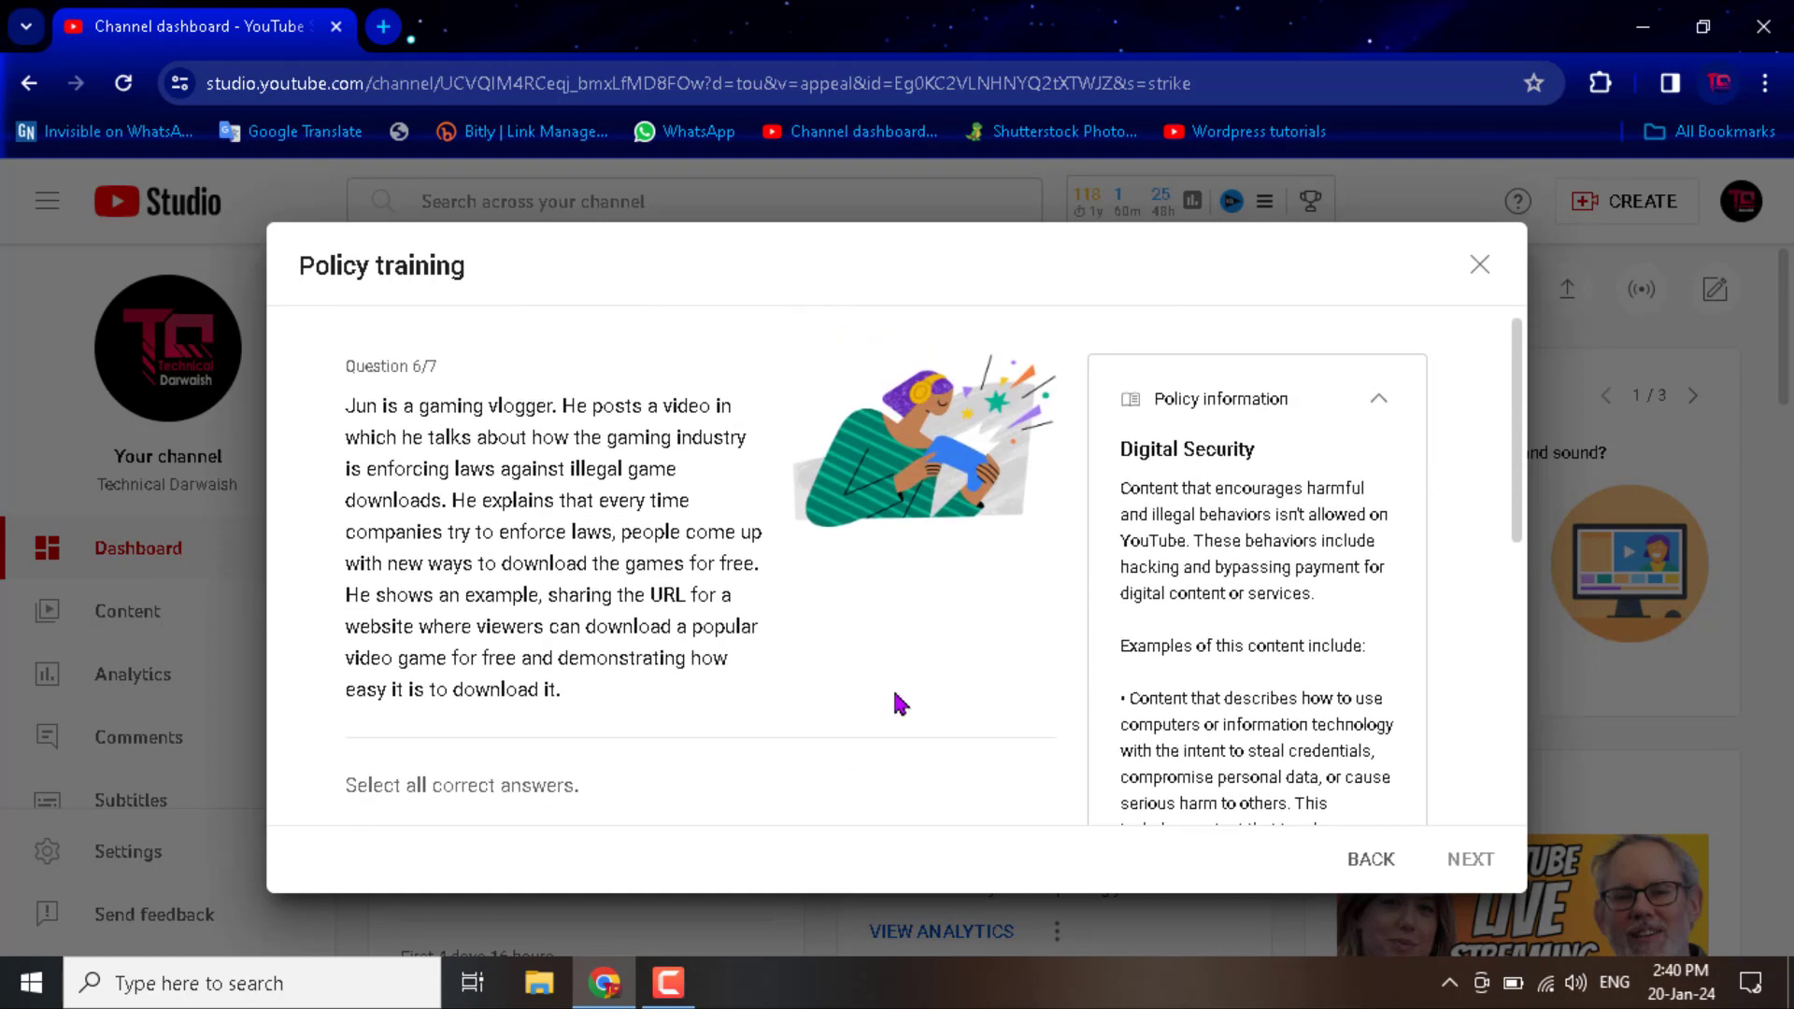
{"action": "scroll", "coordinate": [900, 705], "scroll_direction": "down", "scroll_amount": 3}
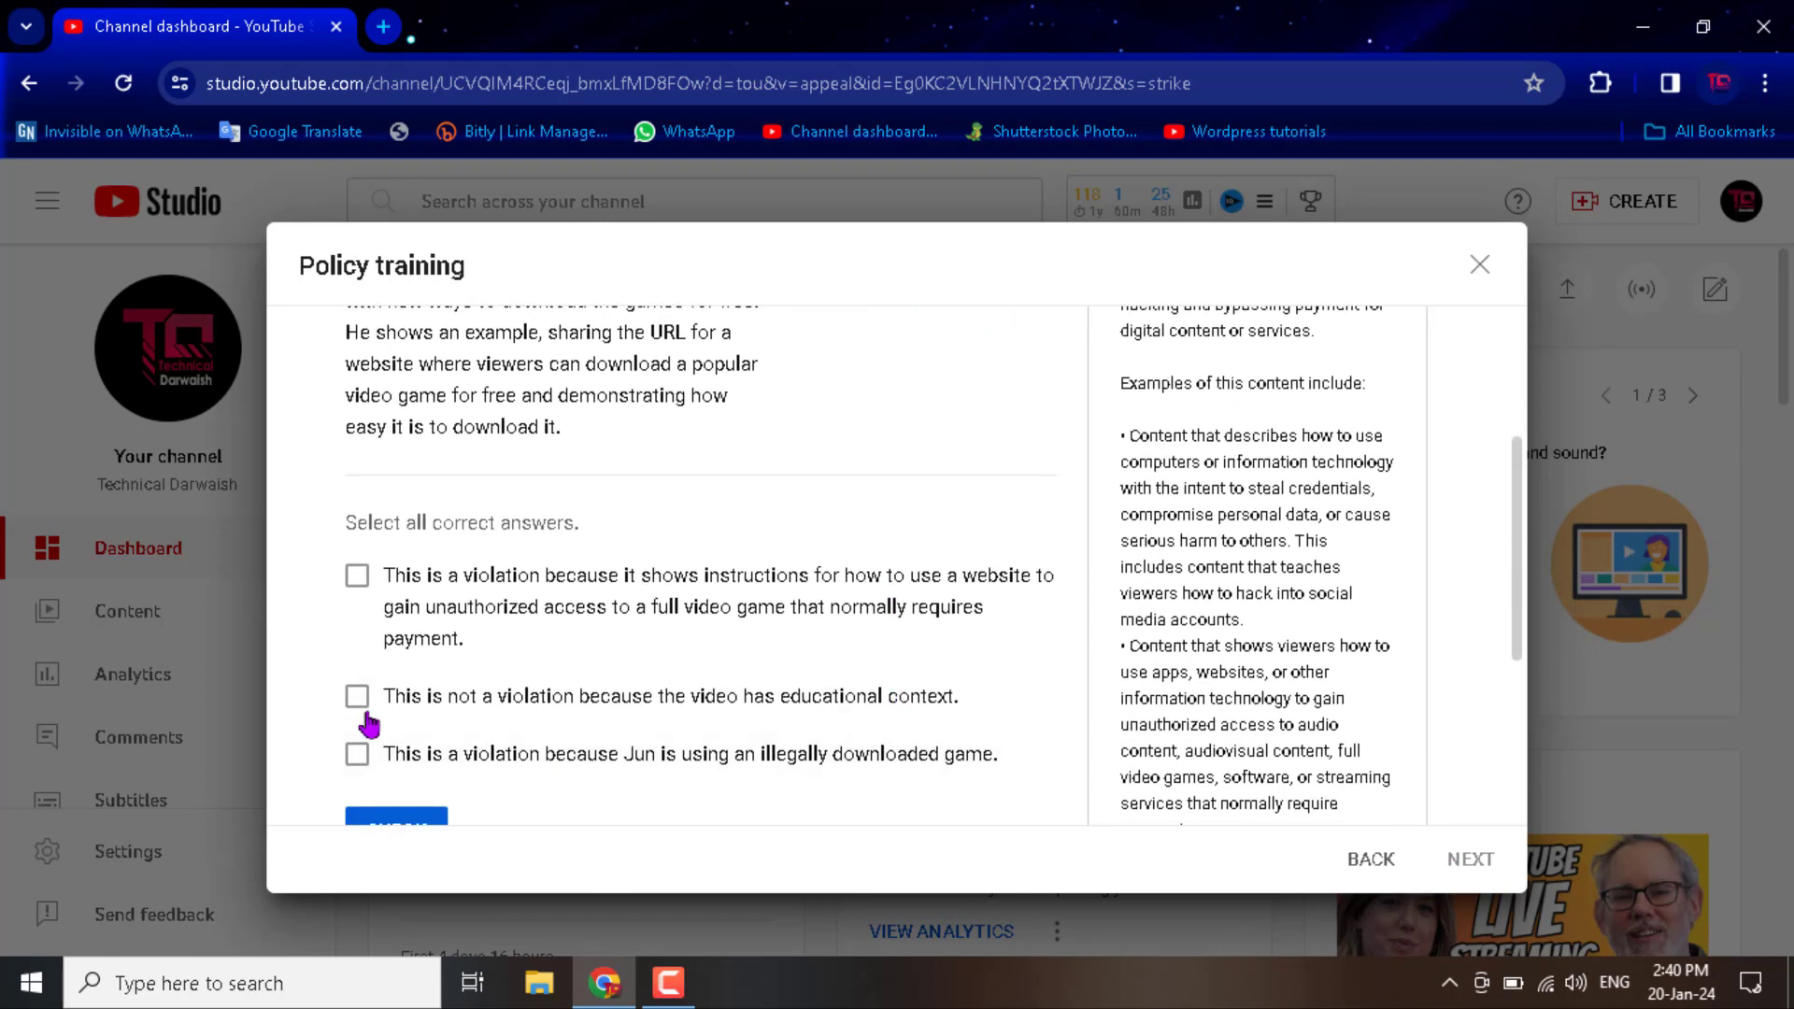
{"action": "left_click", "coordinate": [356, 699]}
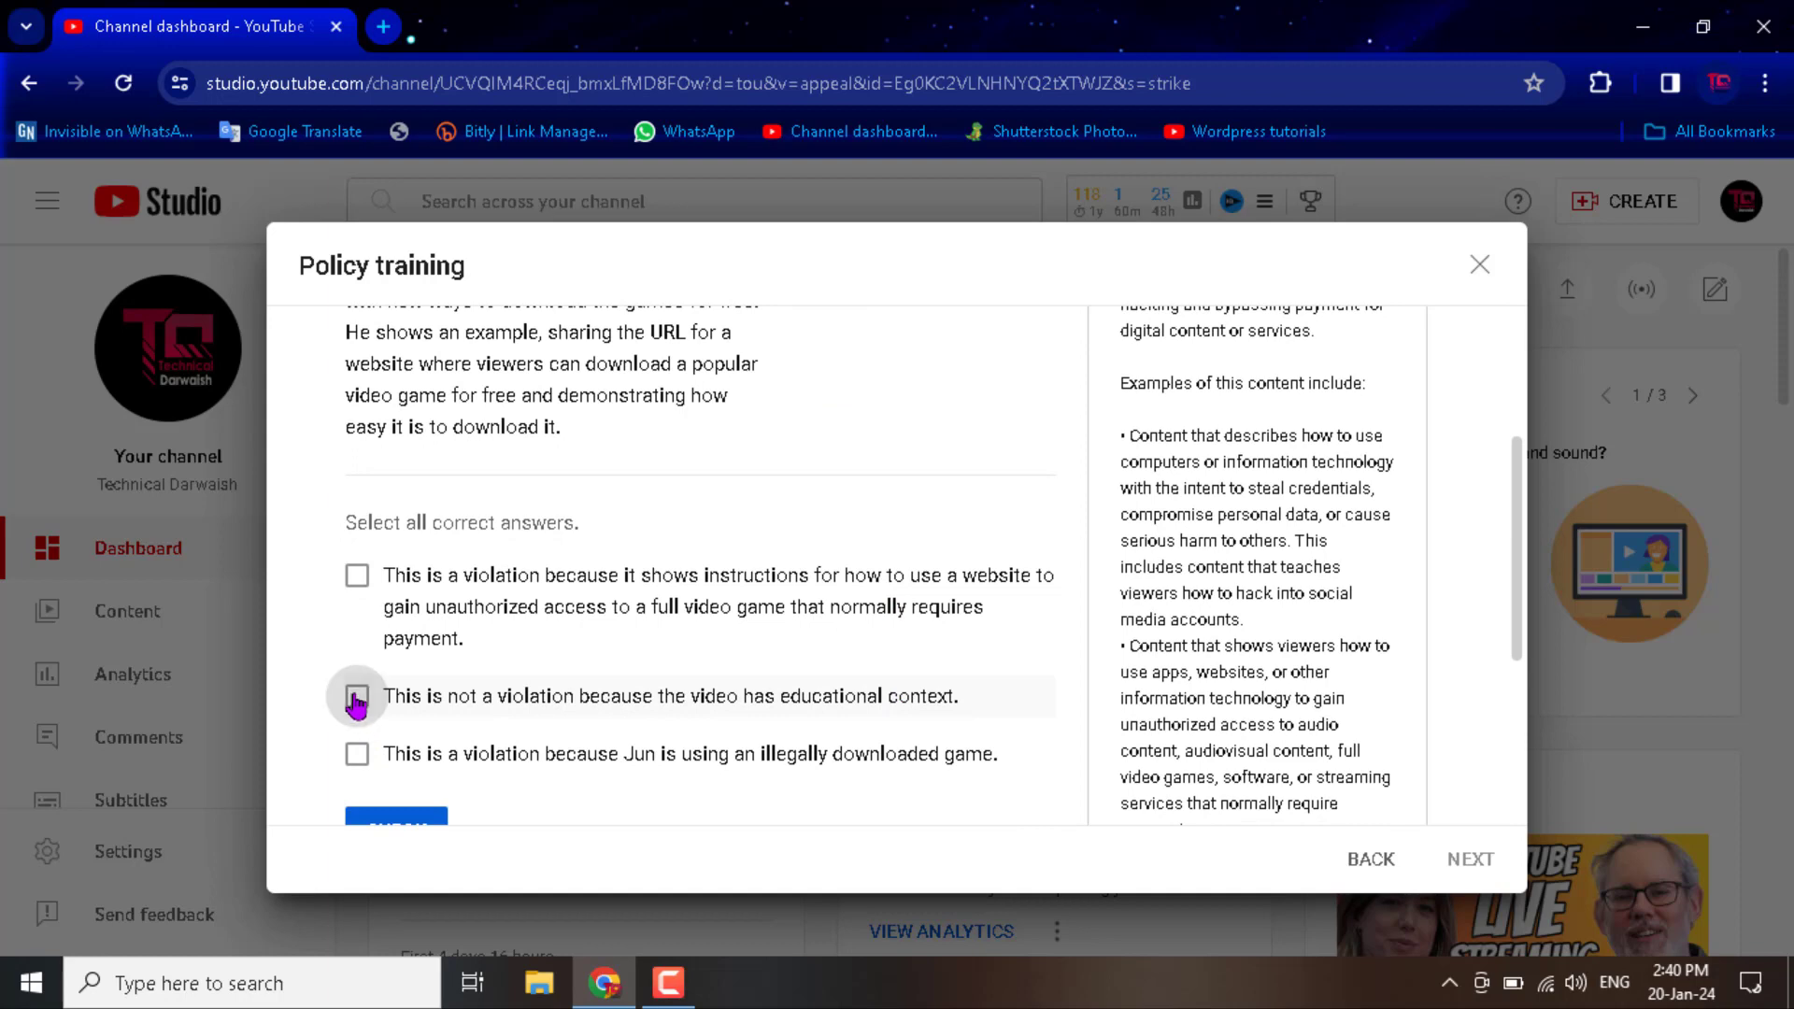
{"action": "left_click", "coordinate": [407, 821]}
{"action": "scroll", "coordinate": [641, 759], "scroll_direction": "down", "scroll_amount": 3}
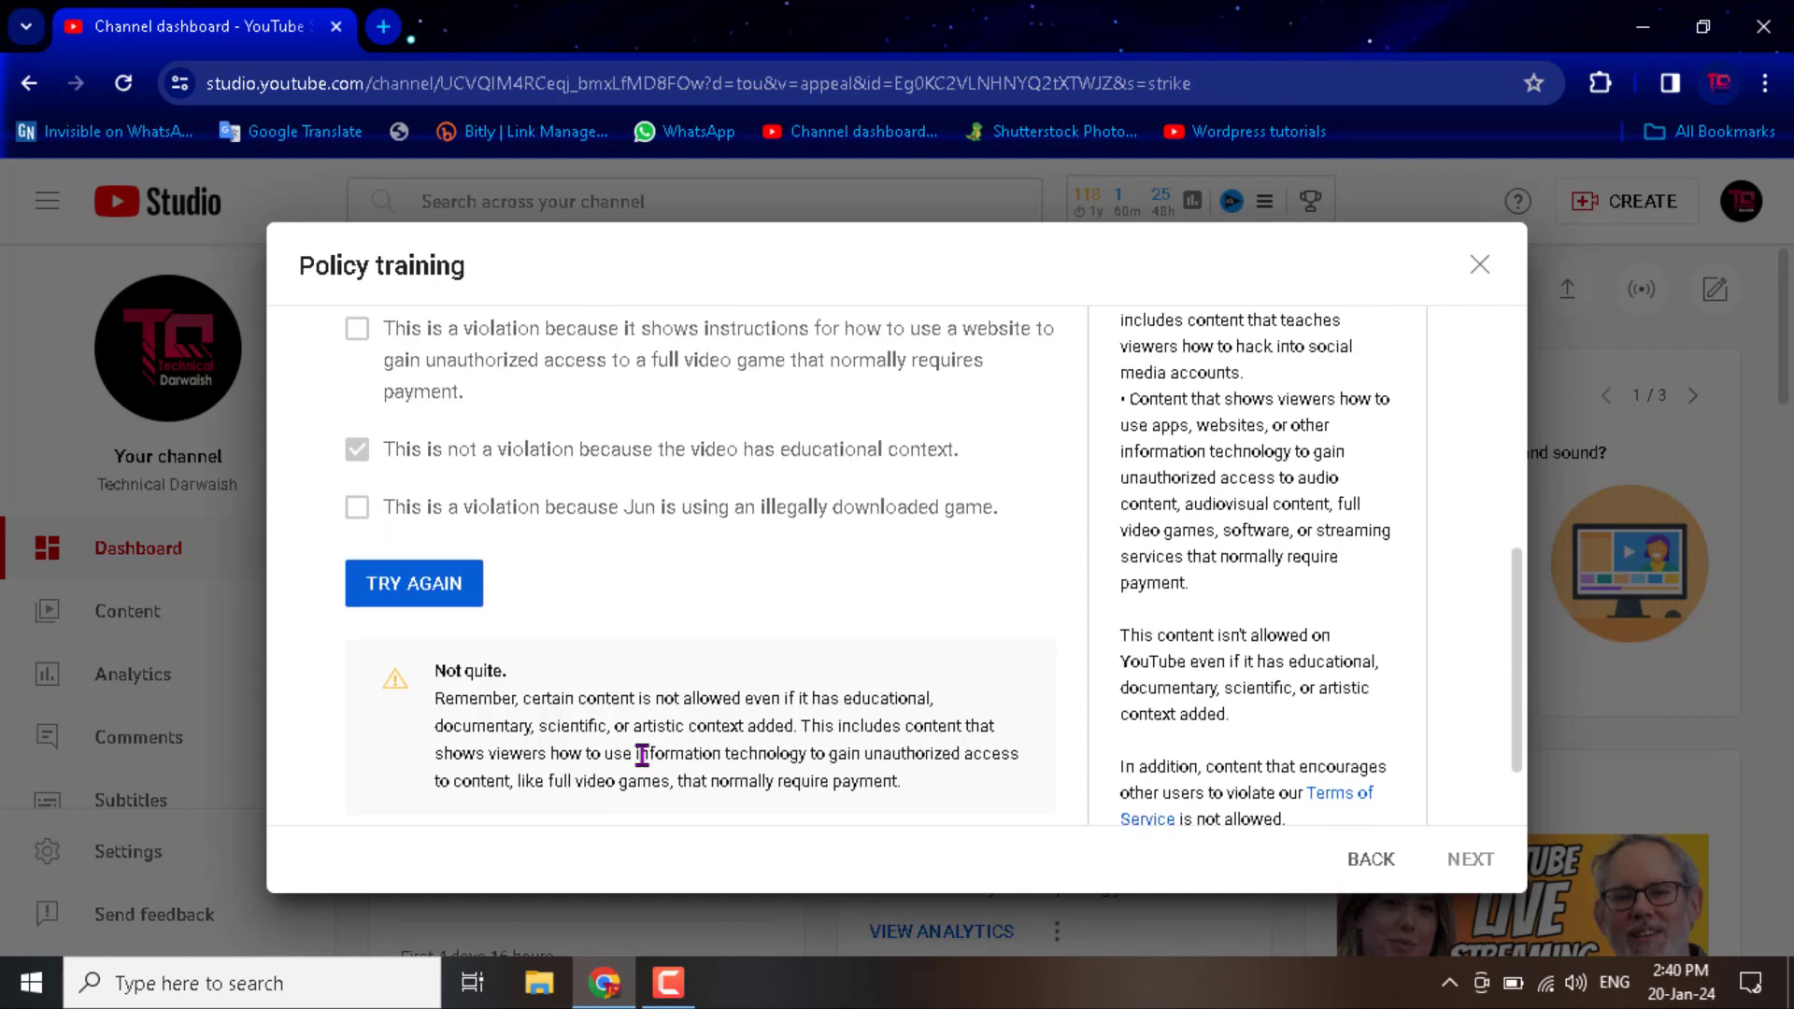
Retry question 6, choosing the violation answer about instructions for unauthorized access to a full video game, check it, and continue to question 7.
{"action": "left_click", "coordinate": [438, 596]}
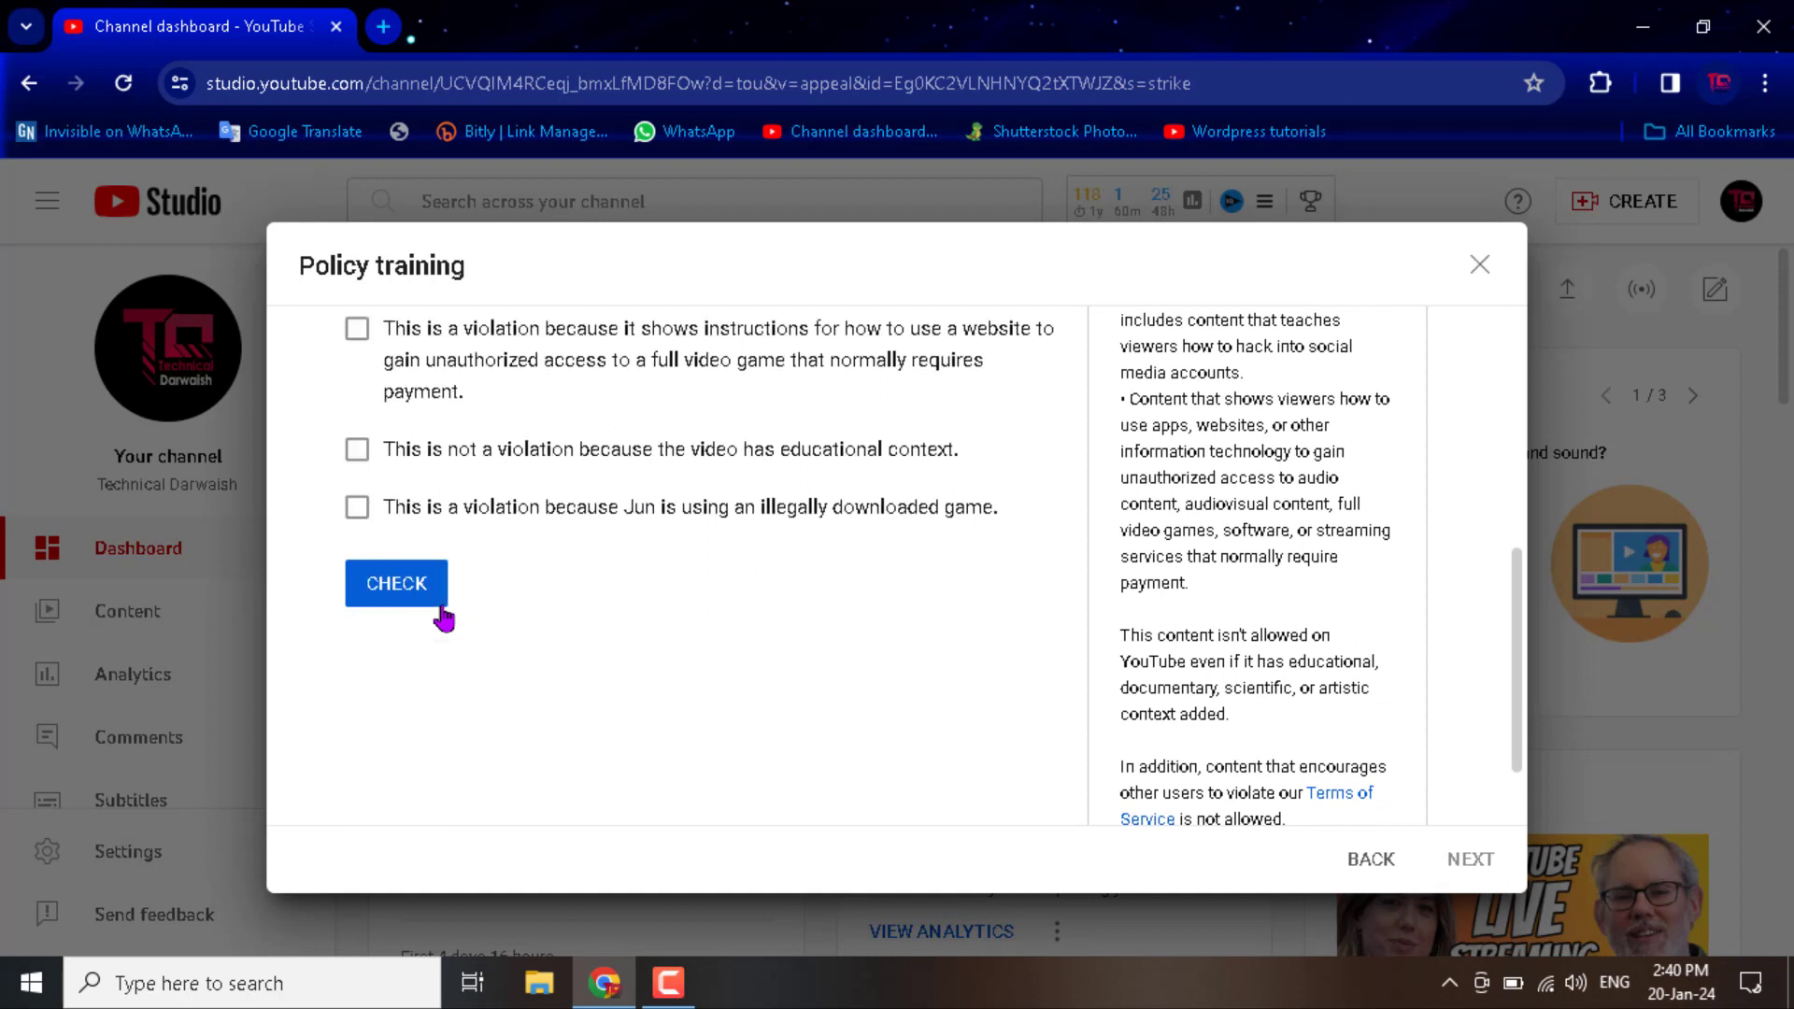
{"action": "left_click", "coordinate": [372, 356]}
{"action": "left_click", "coordinate": [389, 585]}
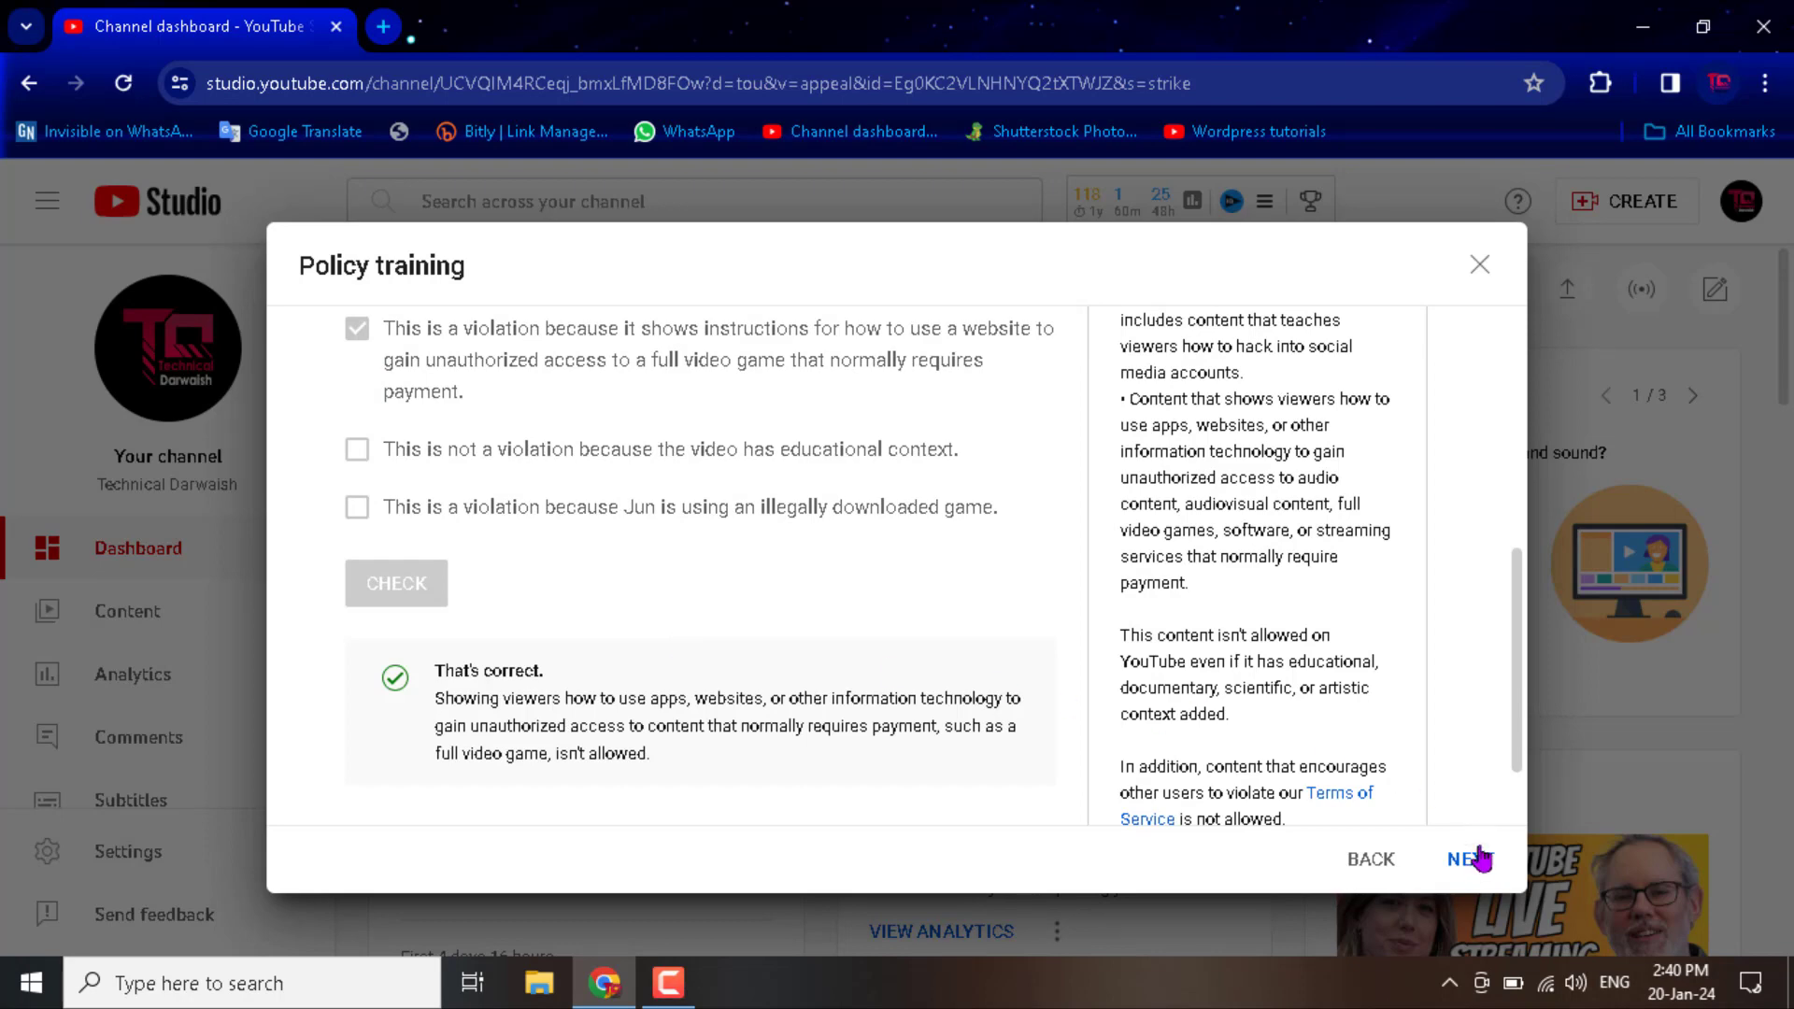
{"action": "left_click", "coordinate": [1471, 860]}
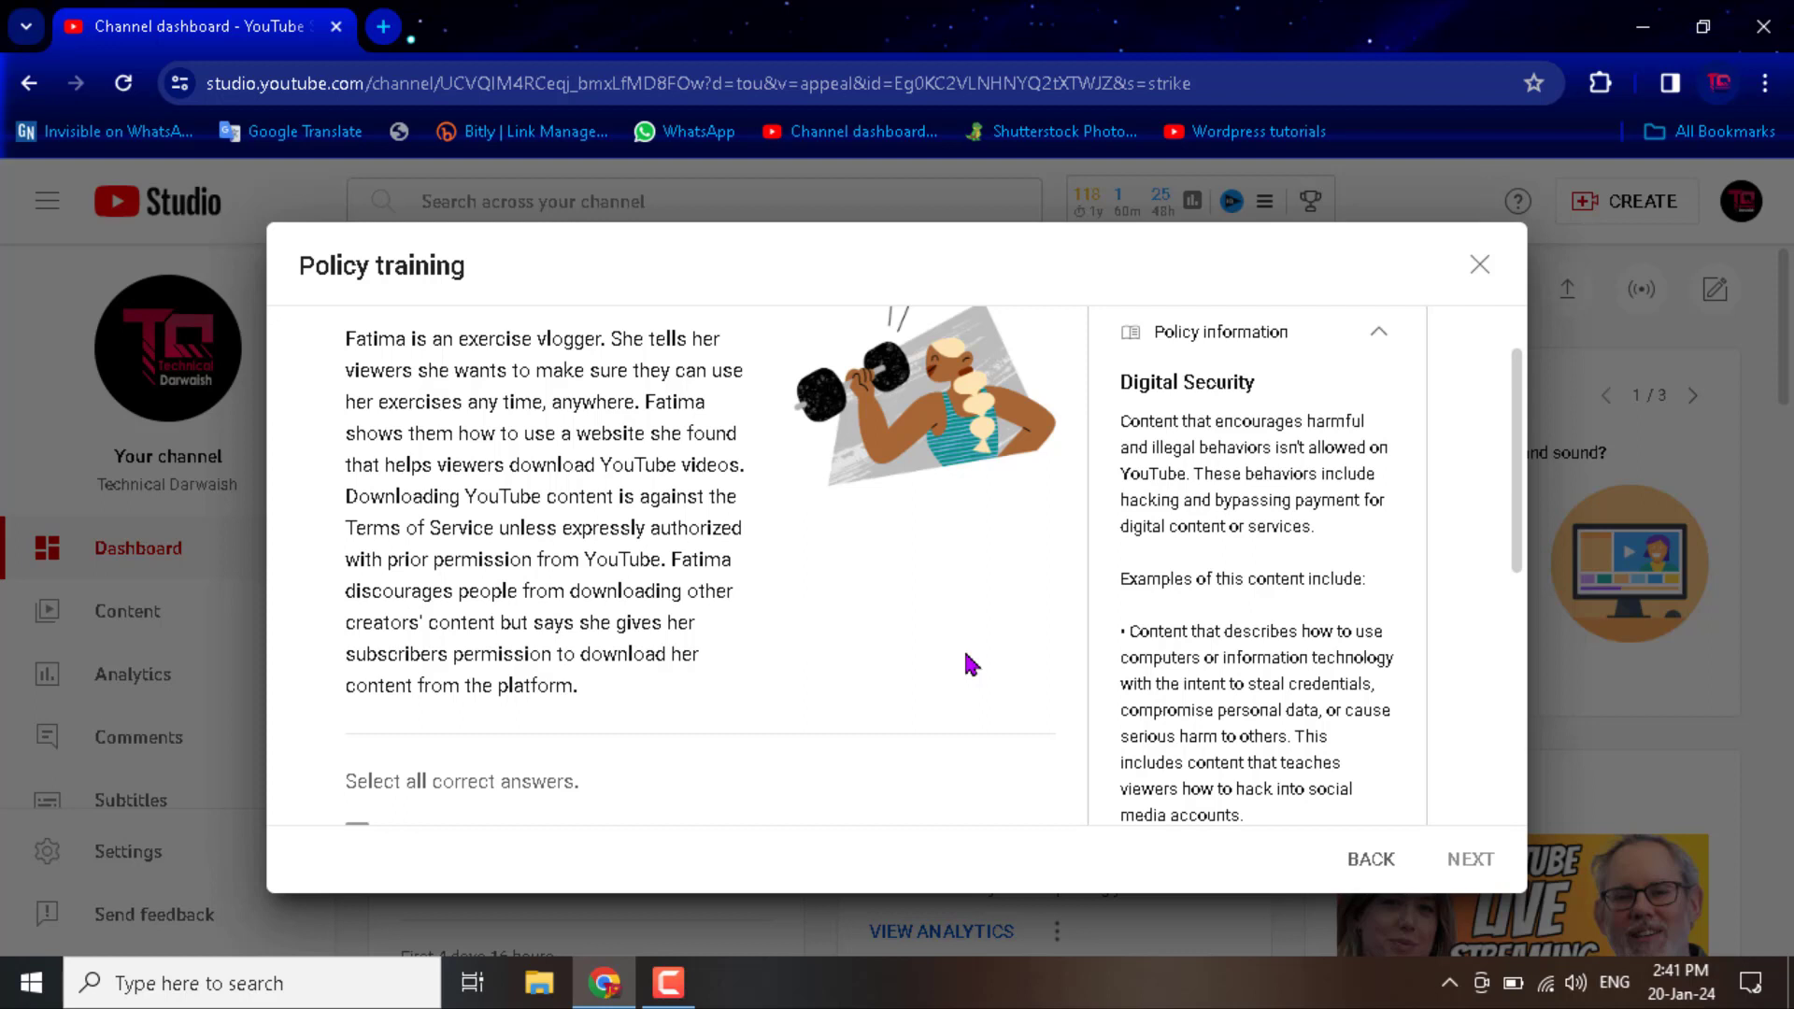
Try answering question 7, about the exercise vlogger, with "No, this isn't a violation because she is just showing how to download free content".
{"action": "scroll", "coordinate": [972, 665], "scroll_direction": "down", "scroll_amount": 2}
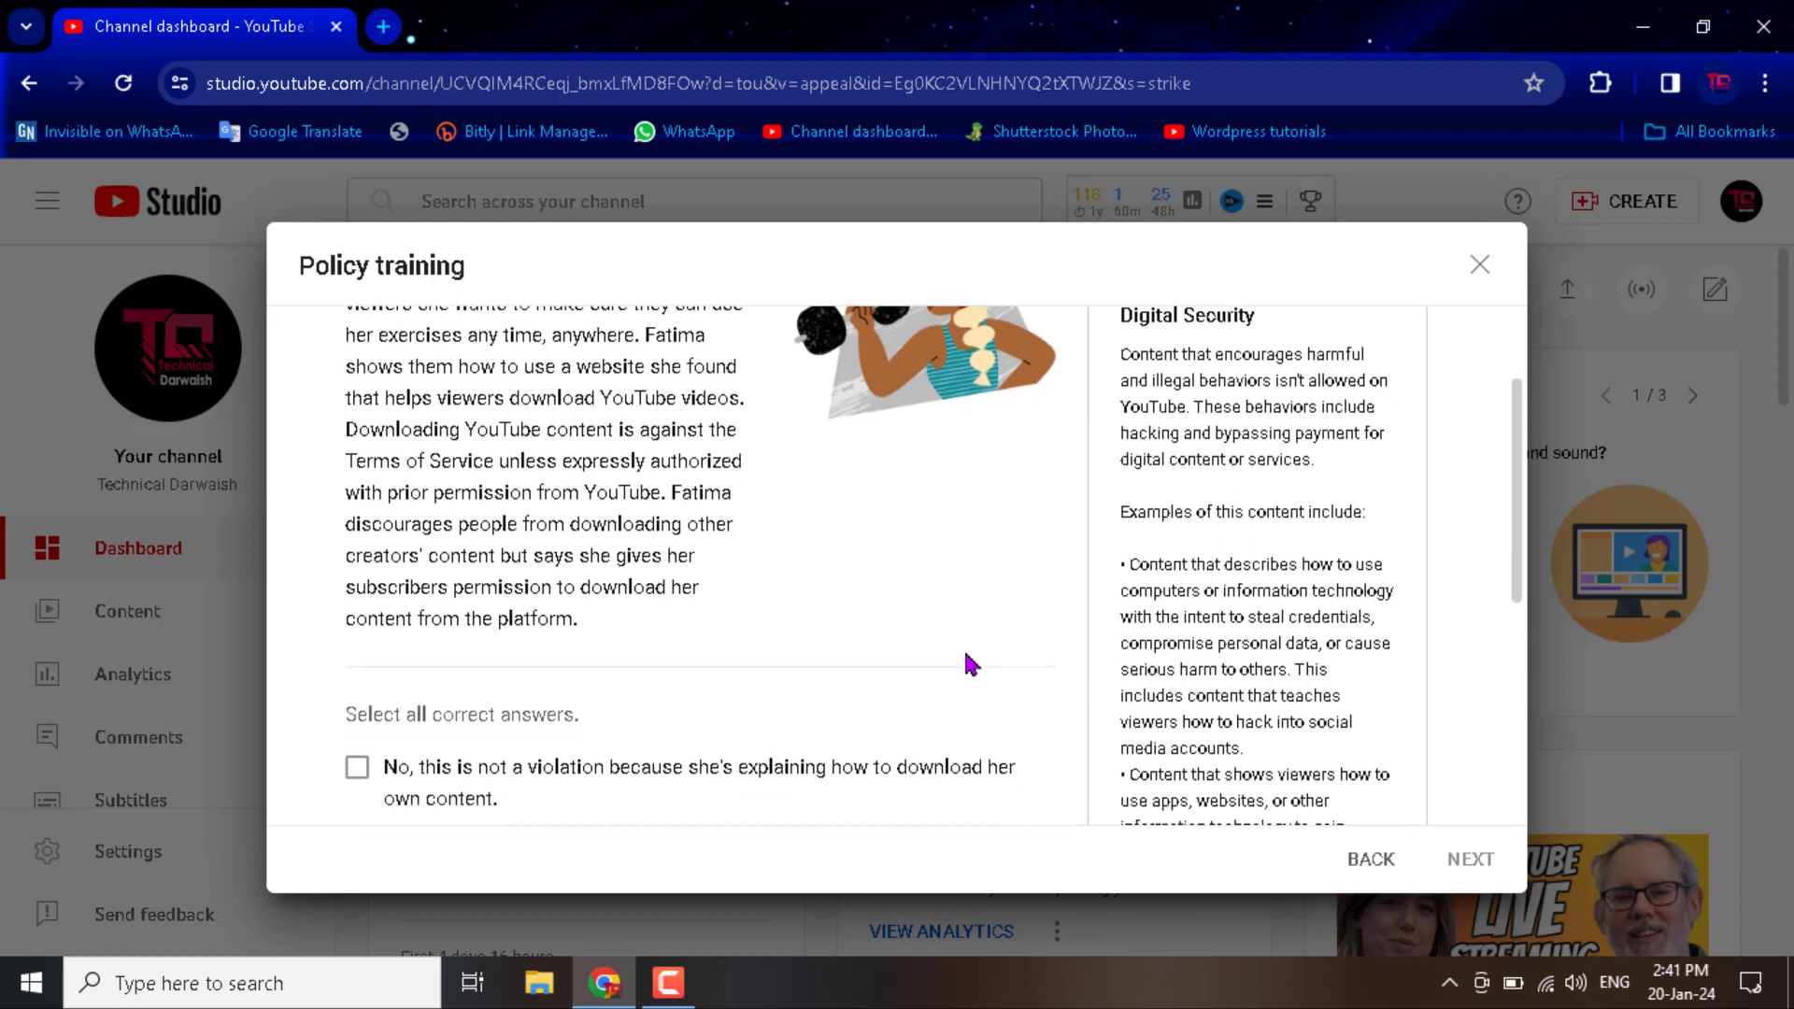
{"action": "scroll", "coordinate": [968, 666], "scroll_direction": "down", "scroll_amount": 1}
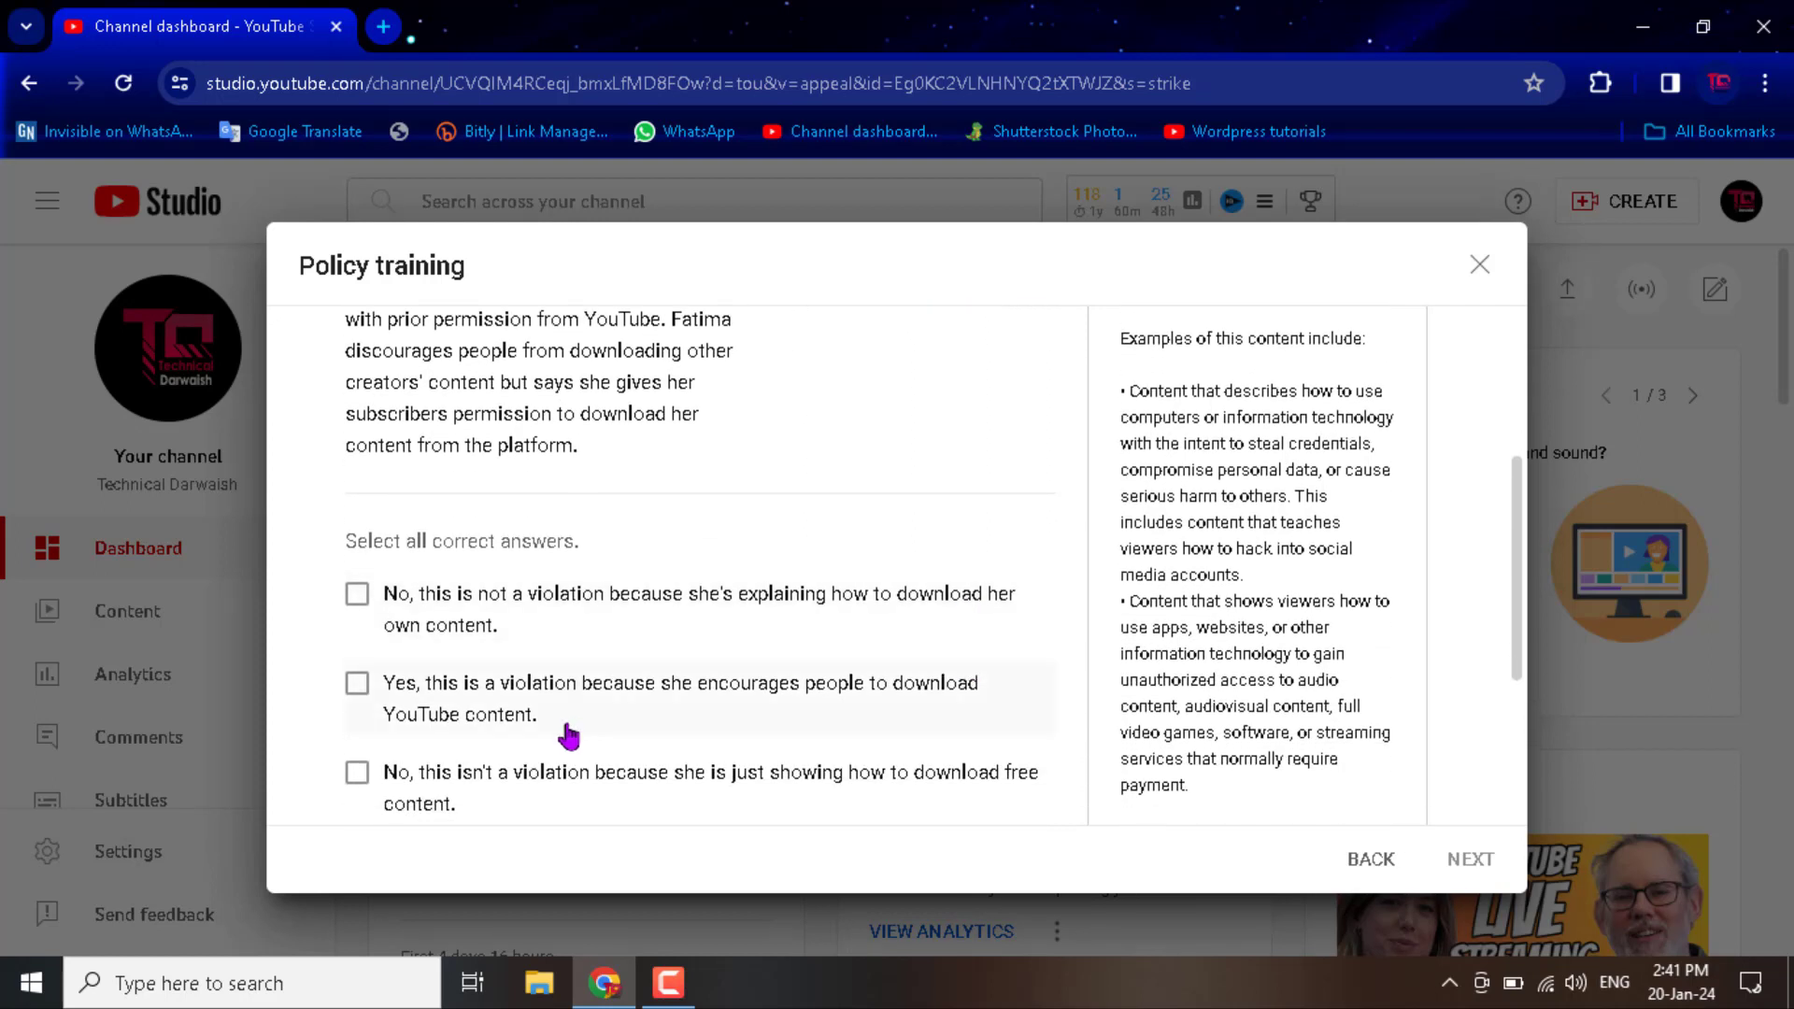
{"action": "left_click", "coordinate": [359, 778]}
{"action": "scroll", "coordinate": [816, 701], "scroll_direction": "down", "scroll_amount": 2}
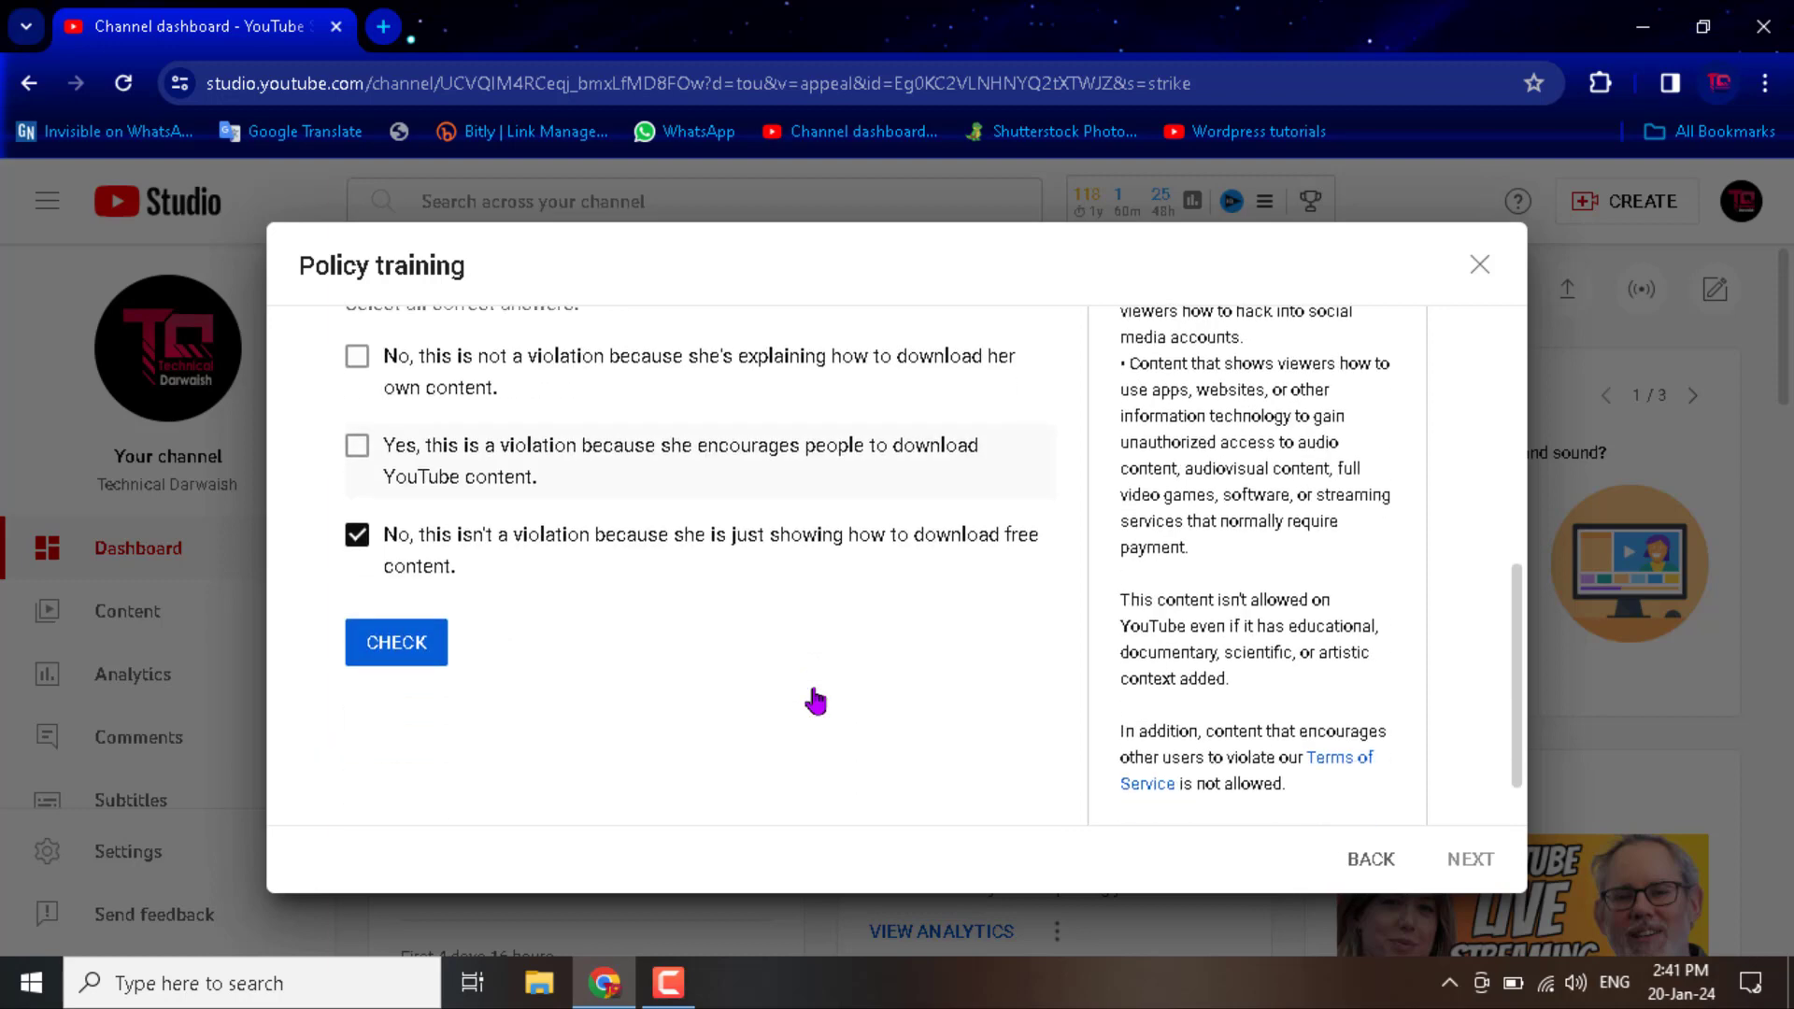
{"action": "left_click", "coordinate": [429, 652]}
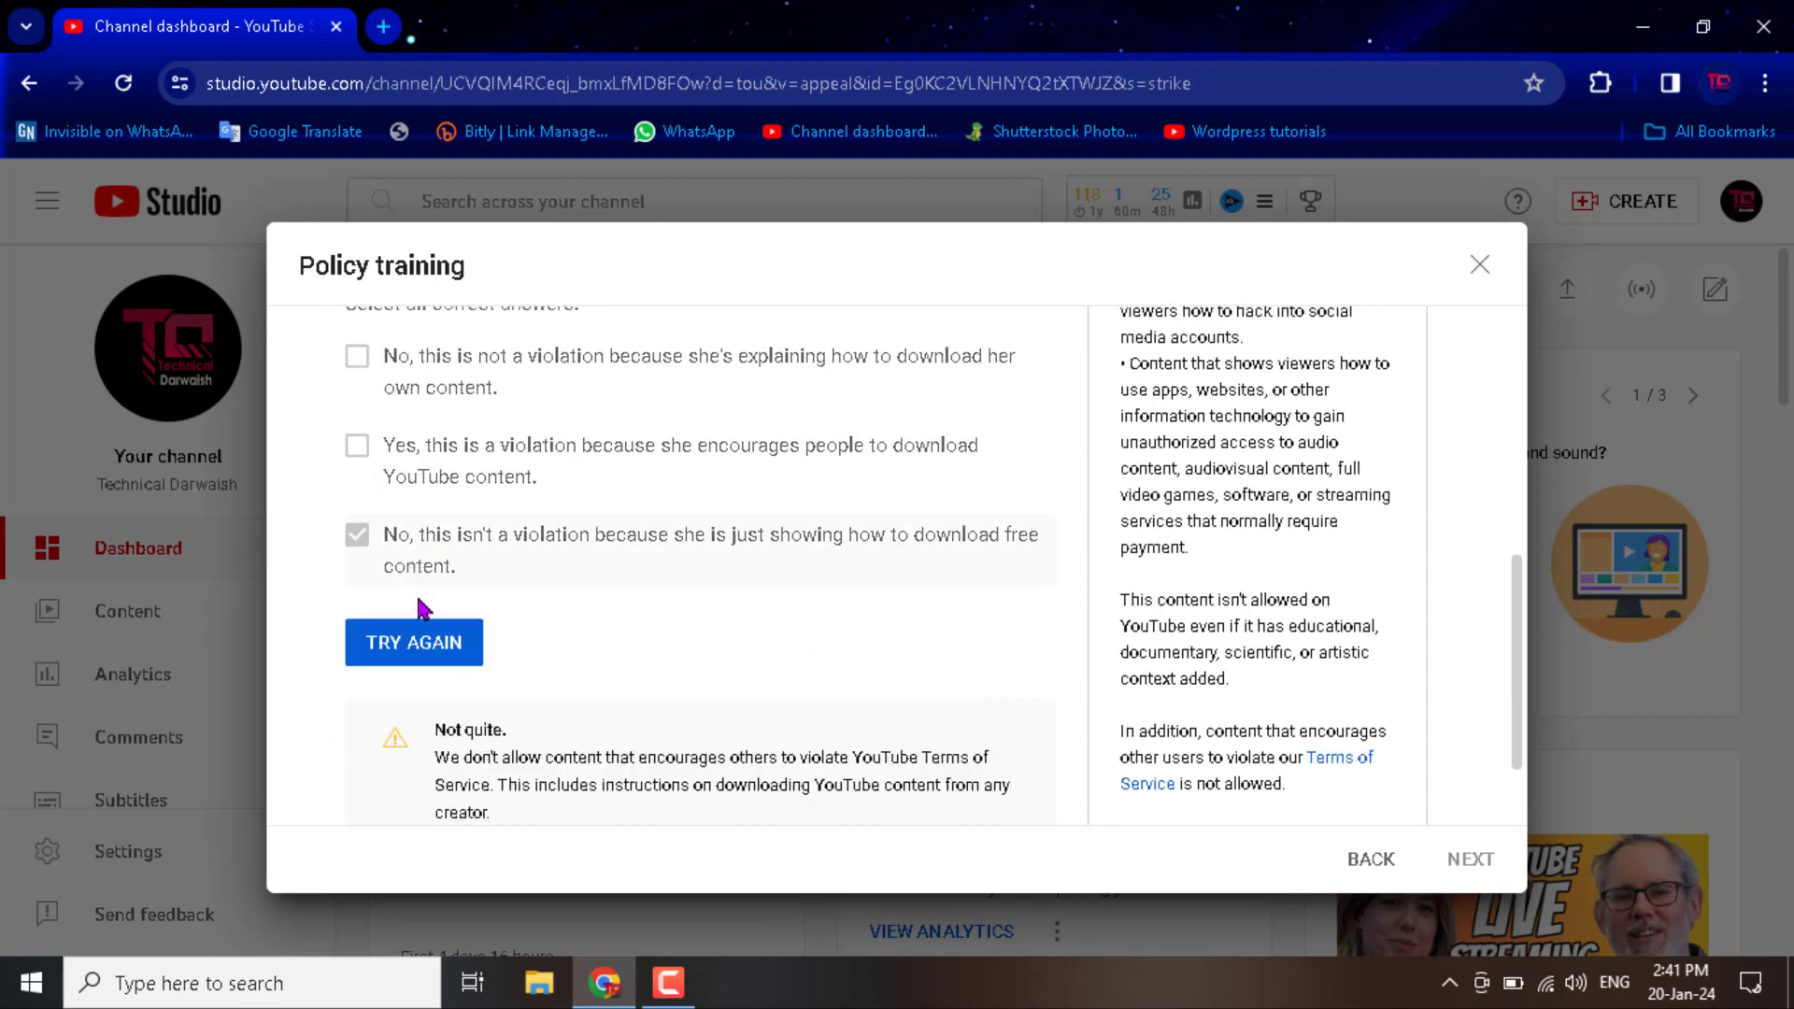
Retry question 7 with "Yes, this is a violation because she encourages people to download YouTube content", check it, and finish the training.
{"action": "left_click", "coordinate": [423, 643]}
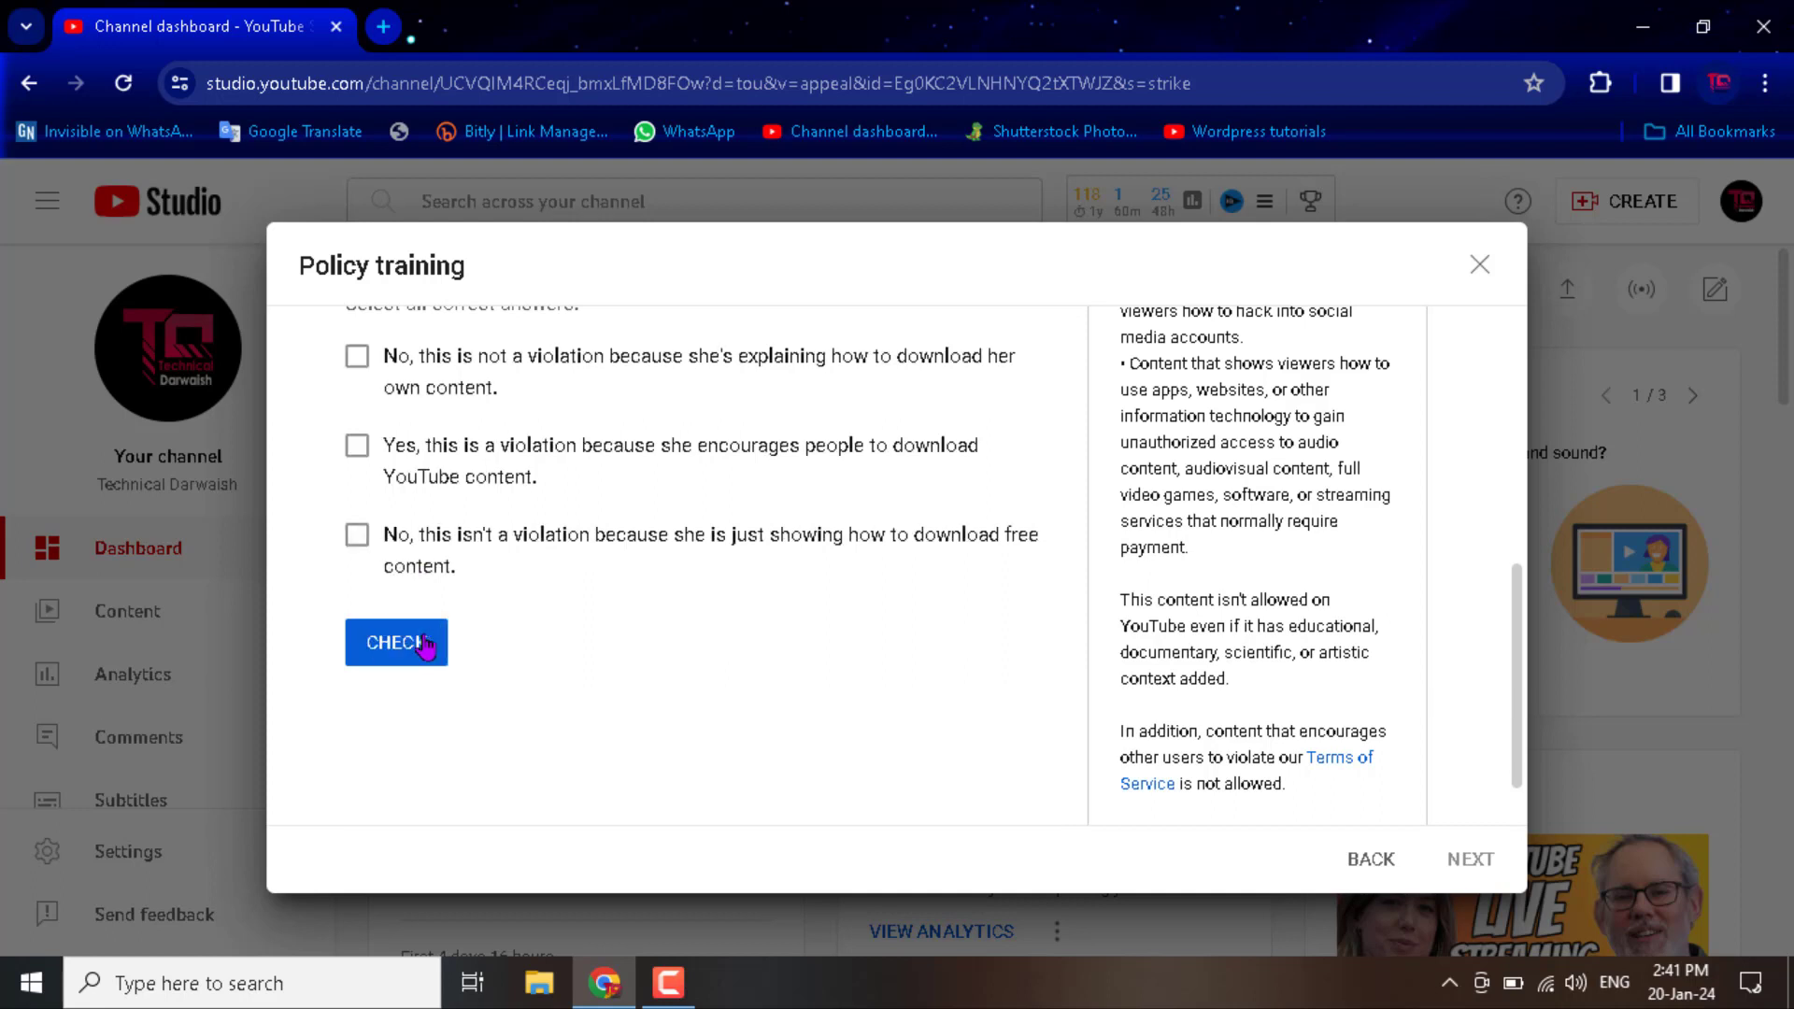
{"action": "left_click", "coordinate": [367, 470]}
{"action": "left_click", "coordinate": [418, 654]}
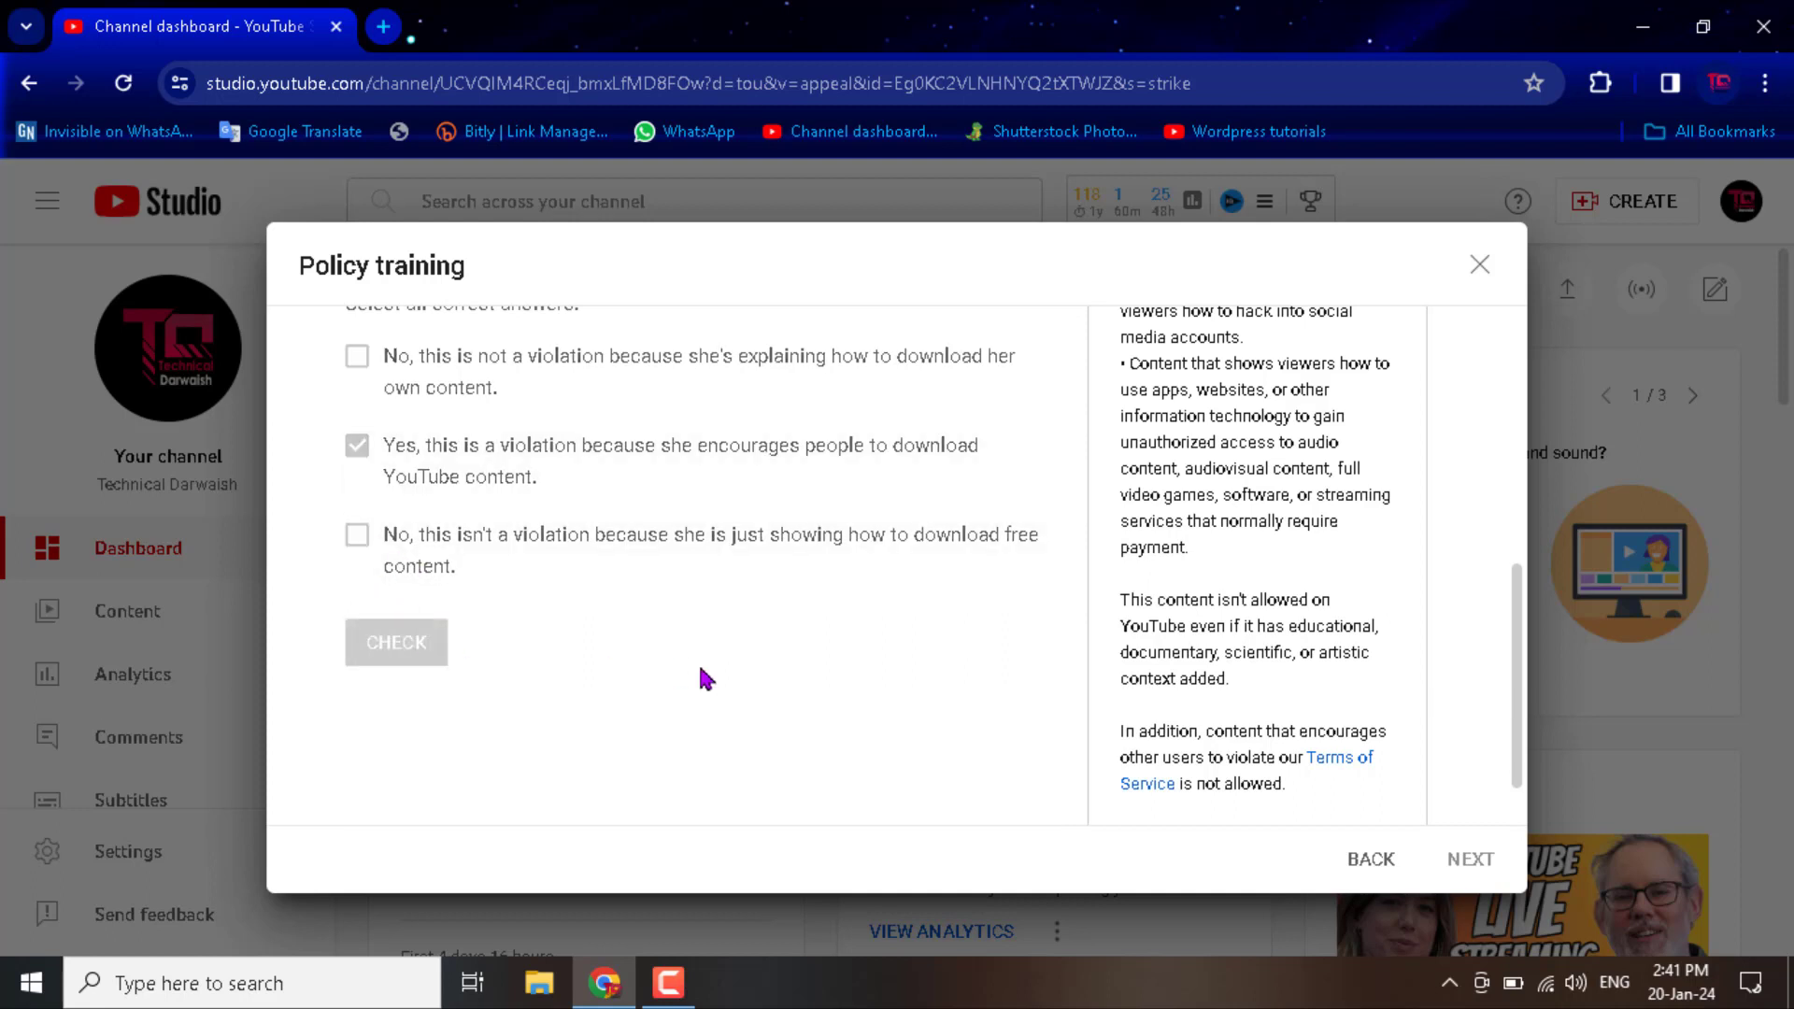
{"action": "scroll", "coordinate": [705, 676], "scroll_direction": "down", "scroll_amount": 1}
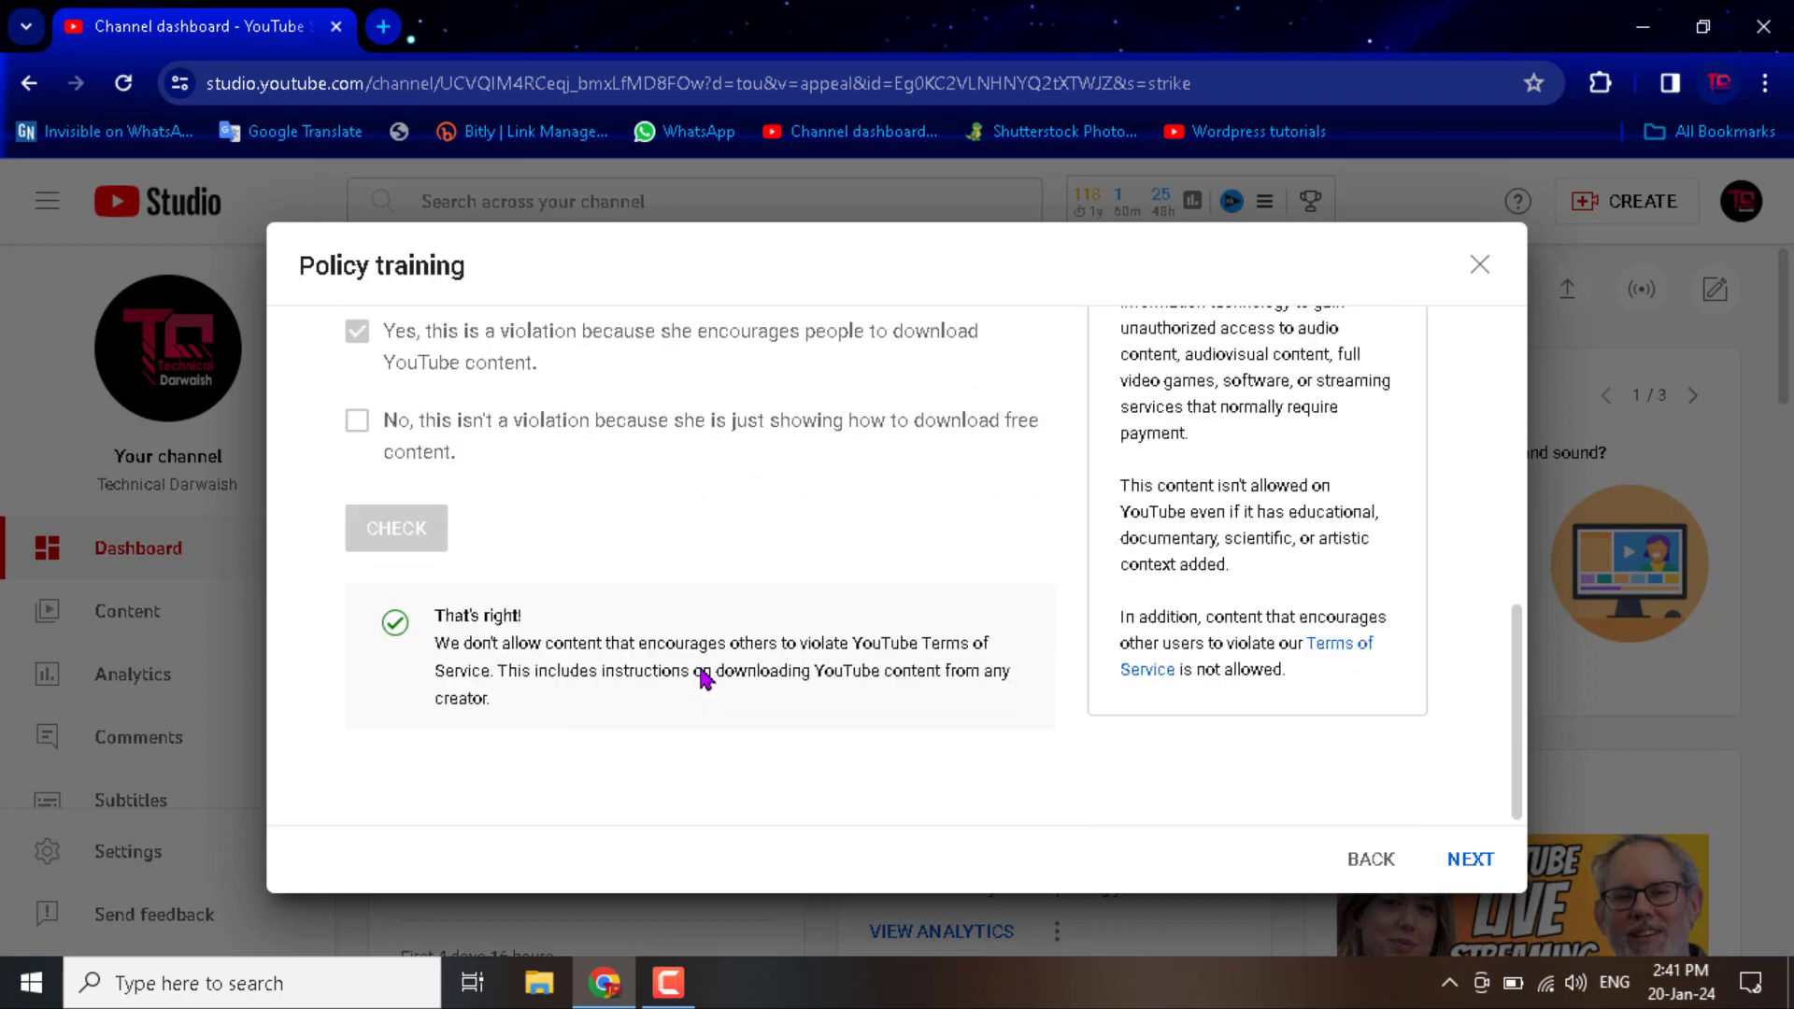
{"action": "scroll", "coordinate": [705, 676], "scroll_direction": "up", "scroll_amount": 8}
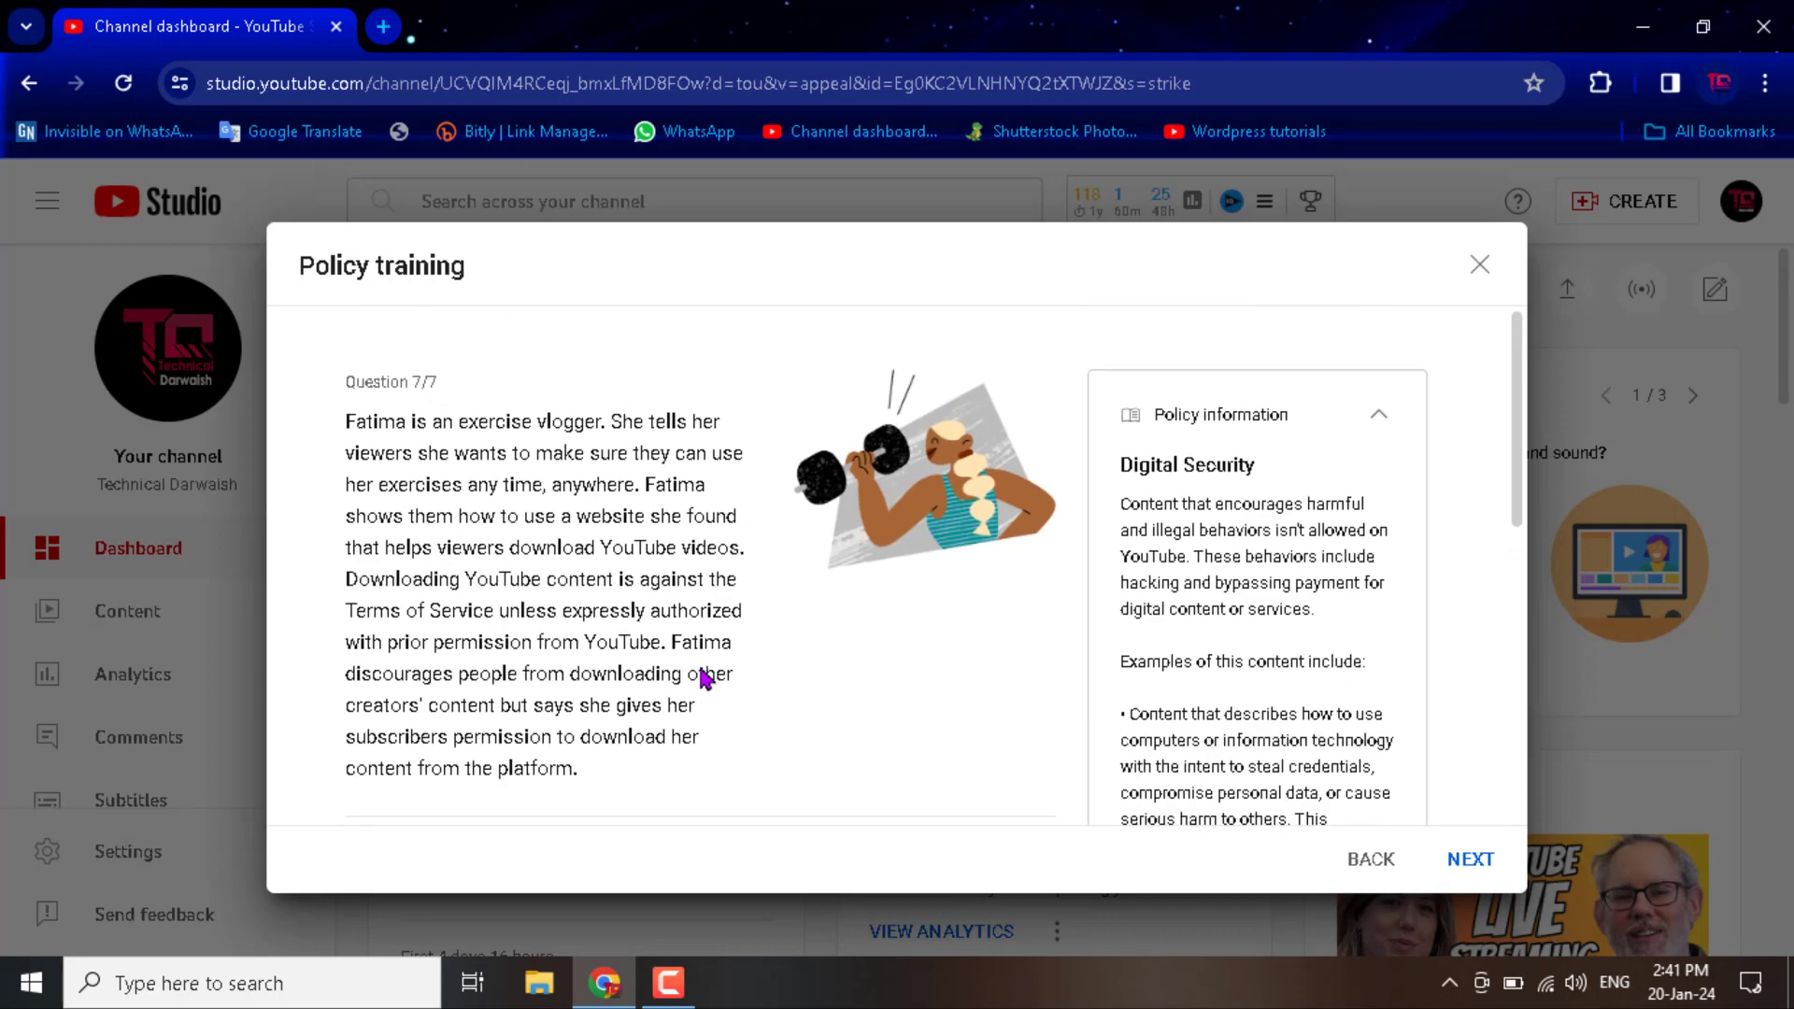
{"action": "left_click", "coordinate": [1463, 859]}
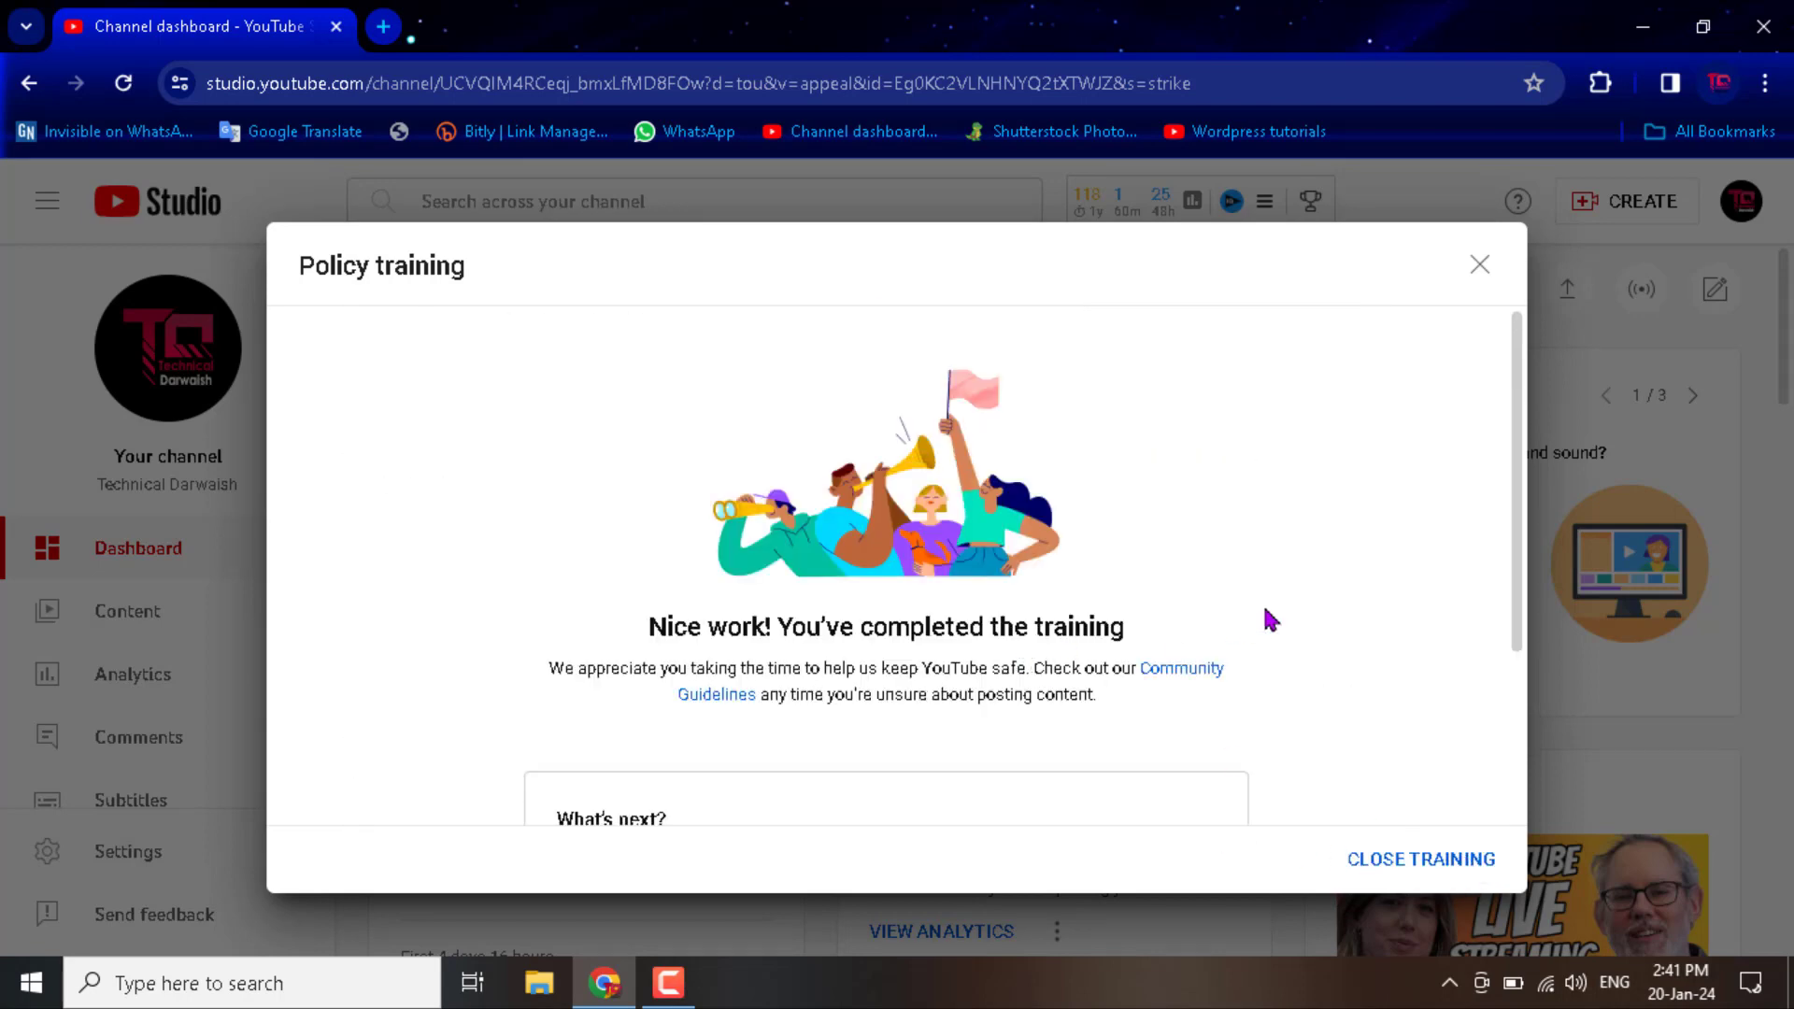
Review the "What's next?" notes on the training completion page, including when the warning expires.
{"action": "scroll", "coordinate": [1269, 620], "scroll_direction": "down", "scroll_amount": 3}
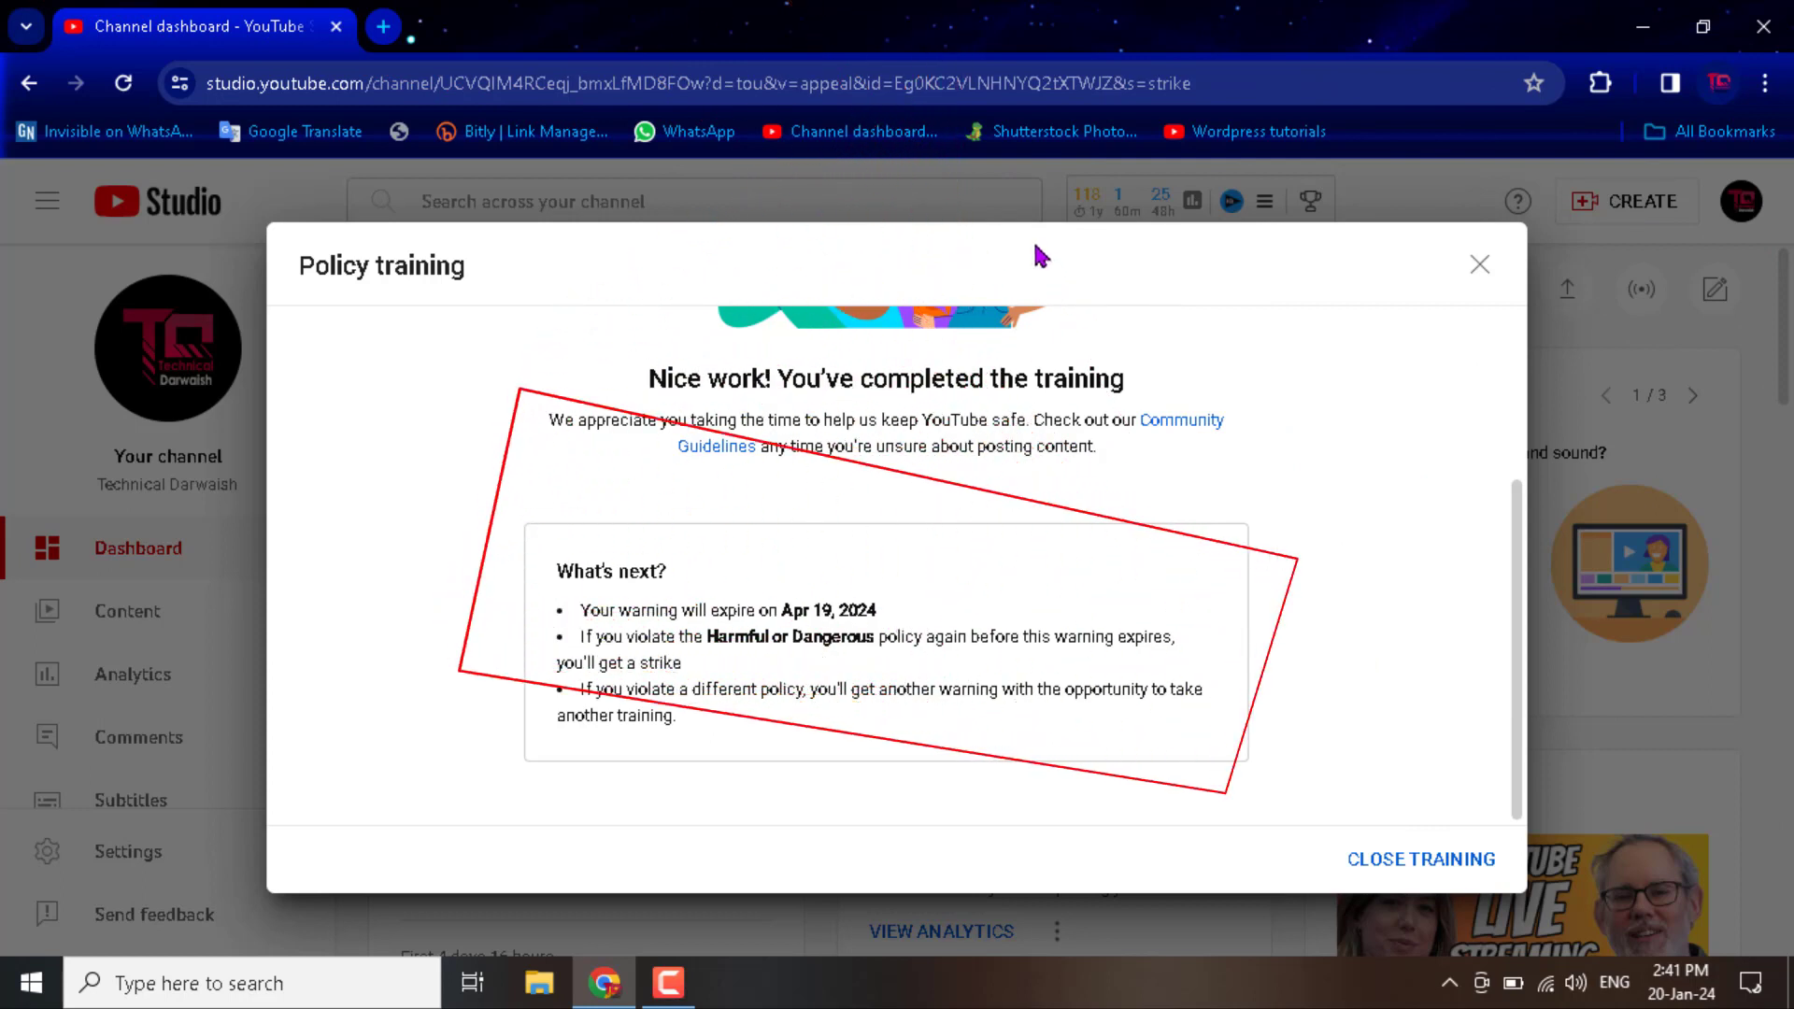
{"action": "left_click_drag", "start_coordinate": [1039, 257], "coordinate": [1050, 617]}
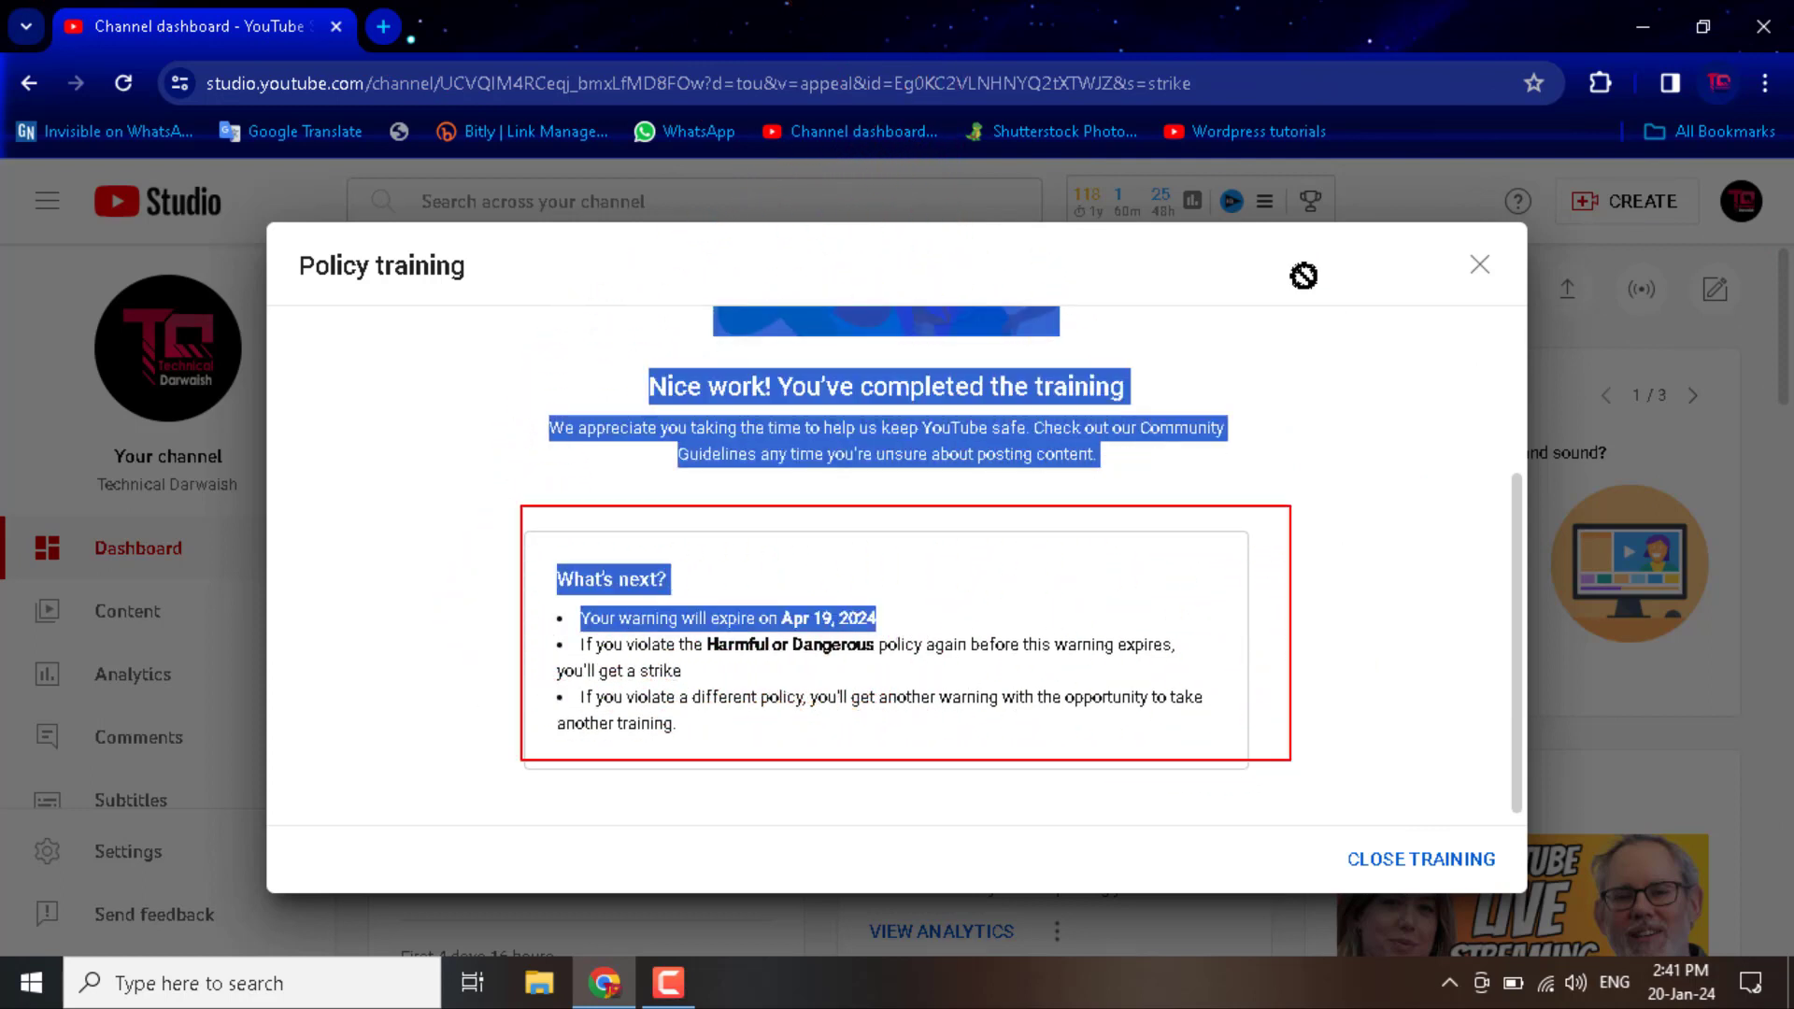
{"action": "left_click", "coordinate": [1179, 554]}
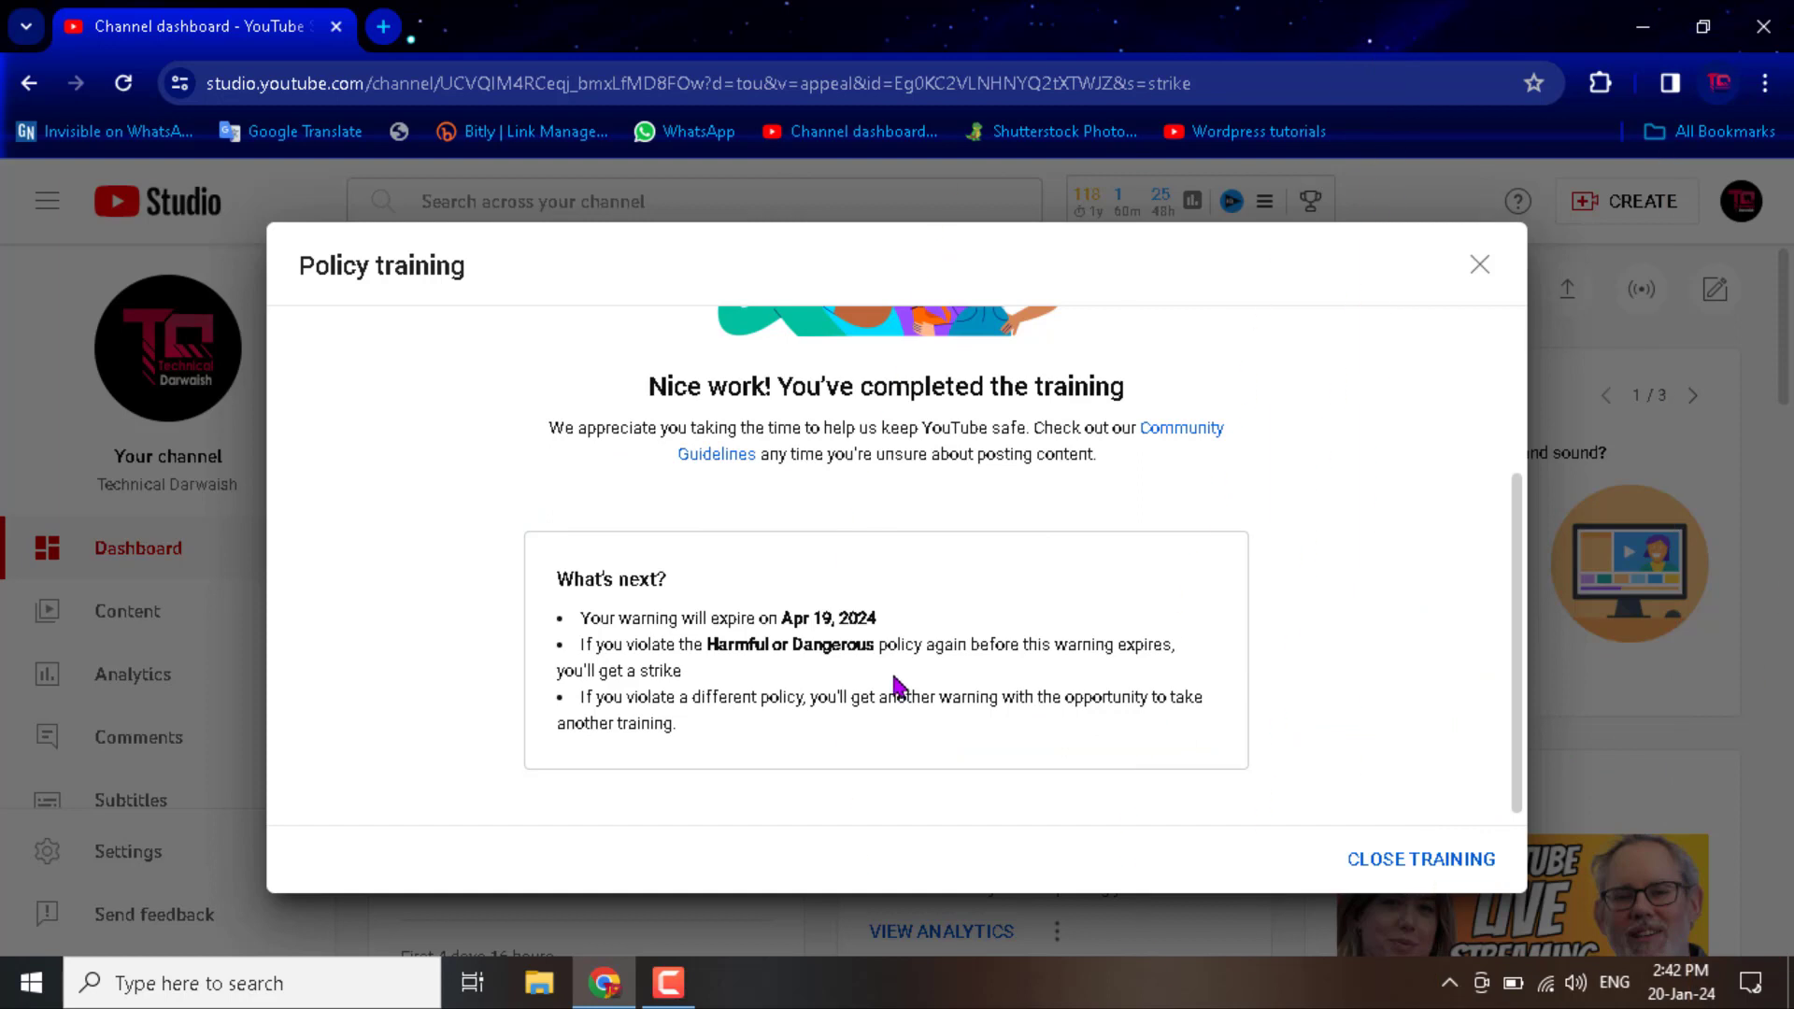
Close the completed training and leave the issue review to return to the channel dashboard.
{"action": "left_click", "coordinate": [1444, 862]}
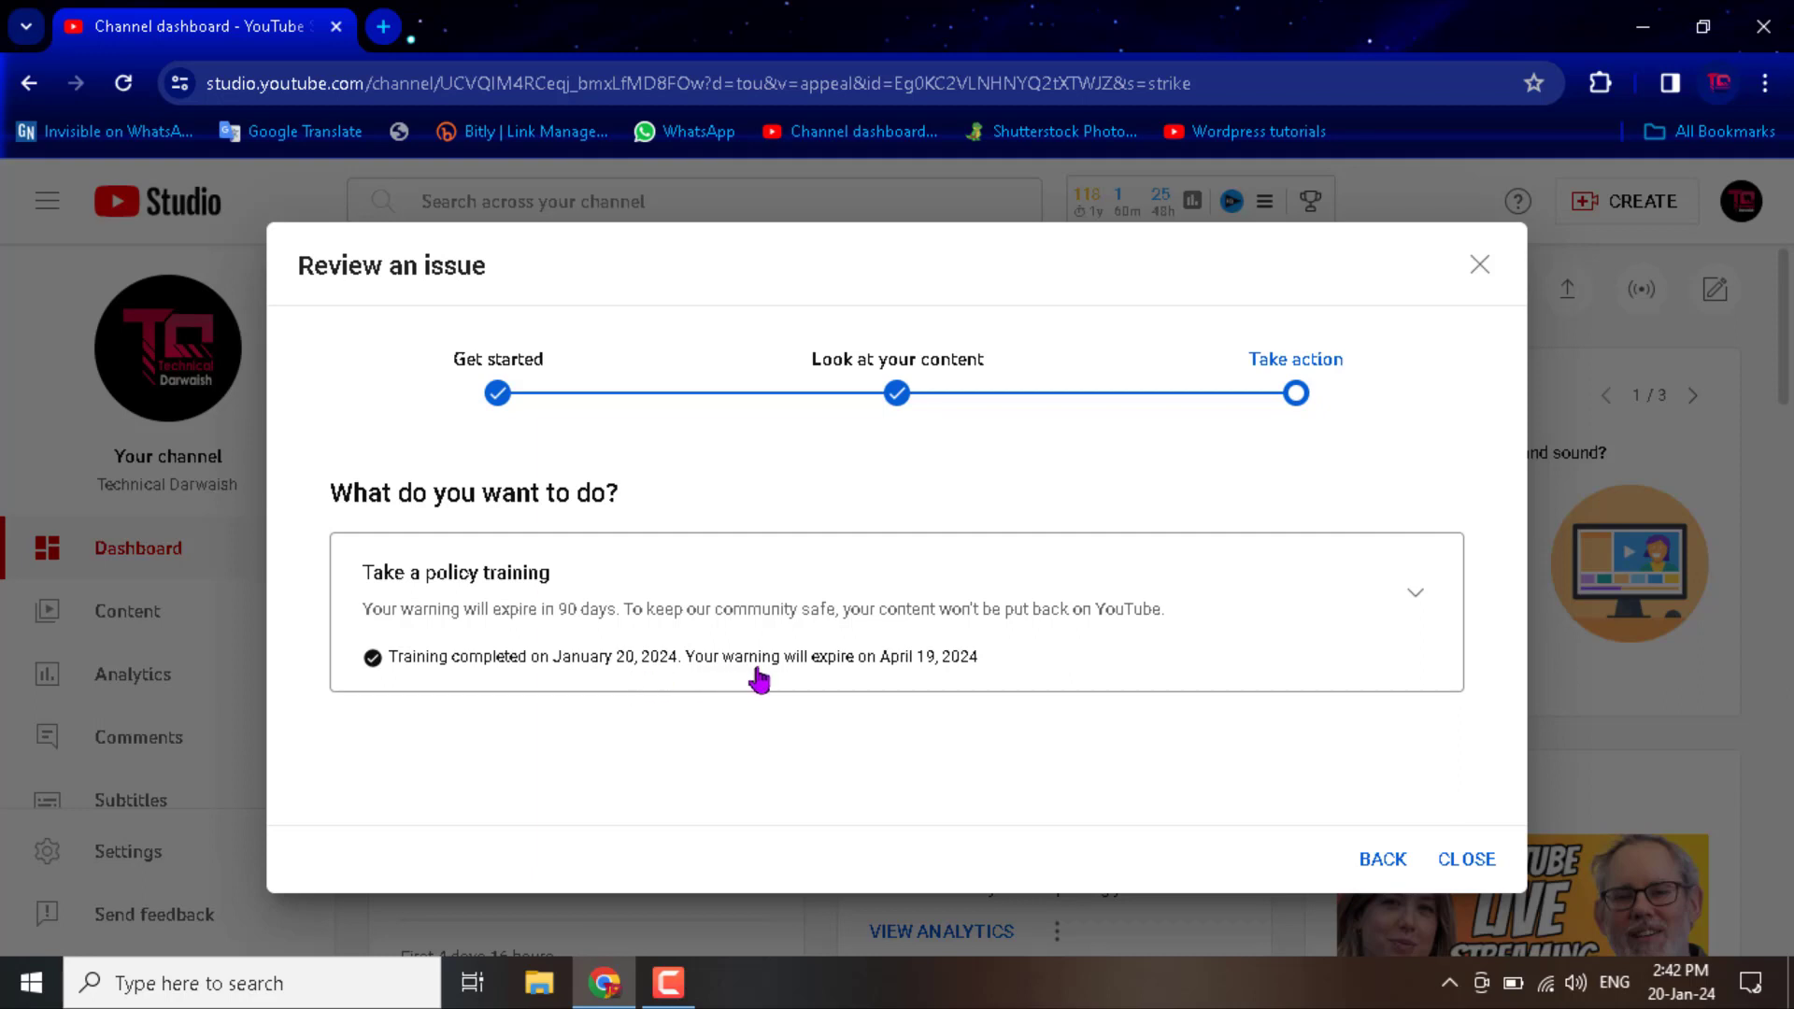
{"action": "left_click", "coordinate": [1477, 860]}
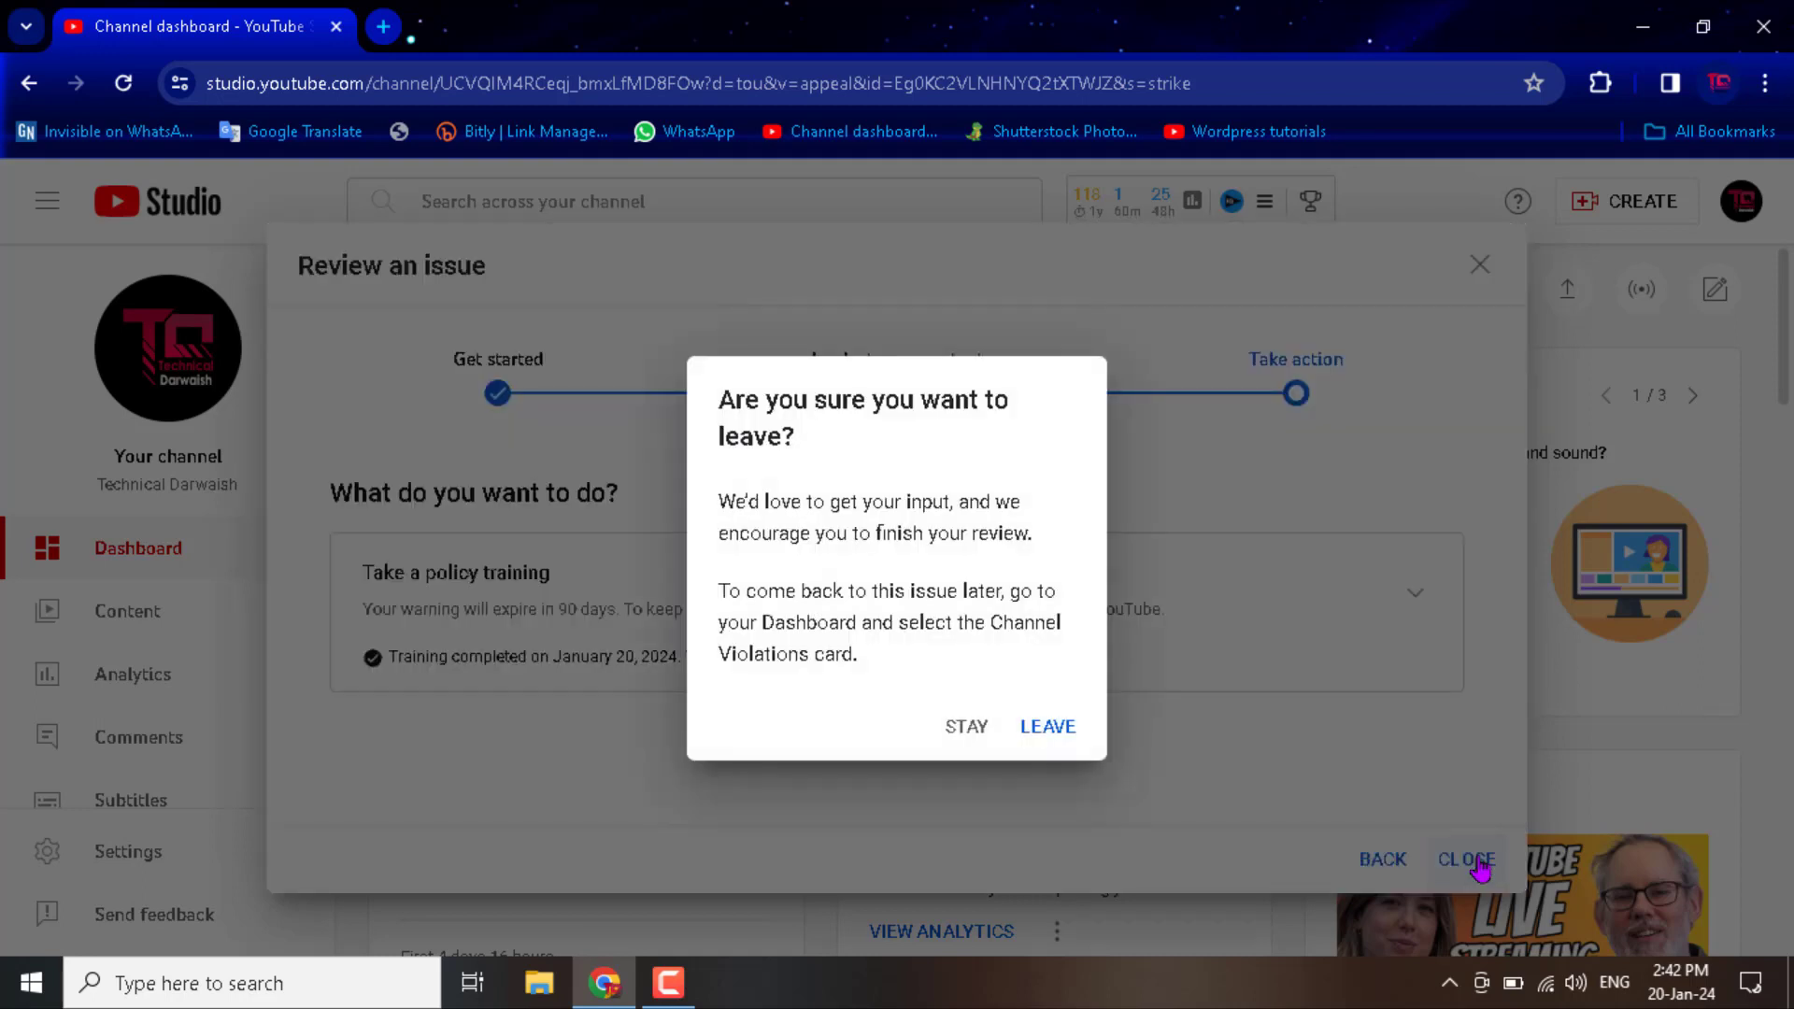
{"action": "left_click", "coordinate": [1047, 731]}
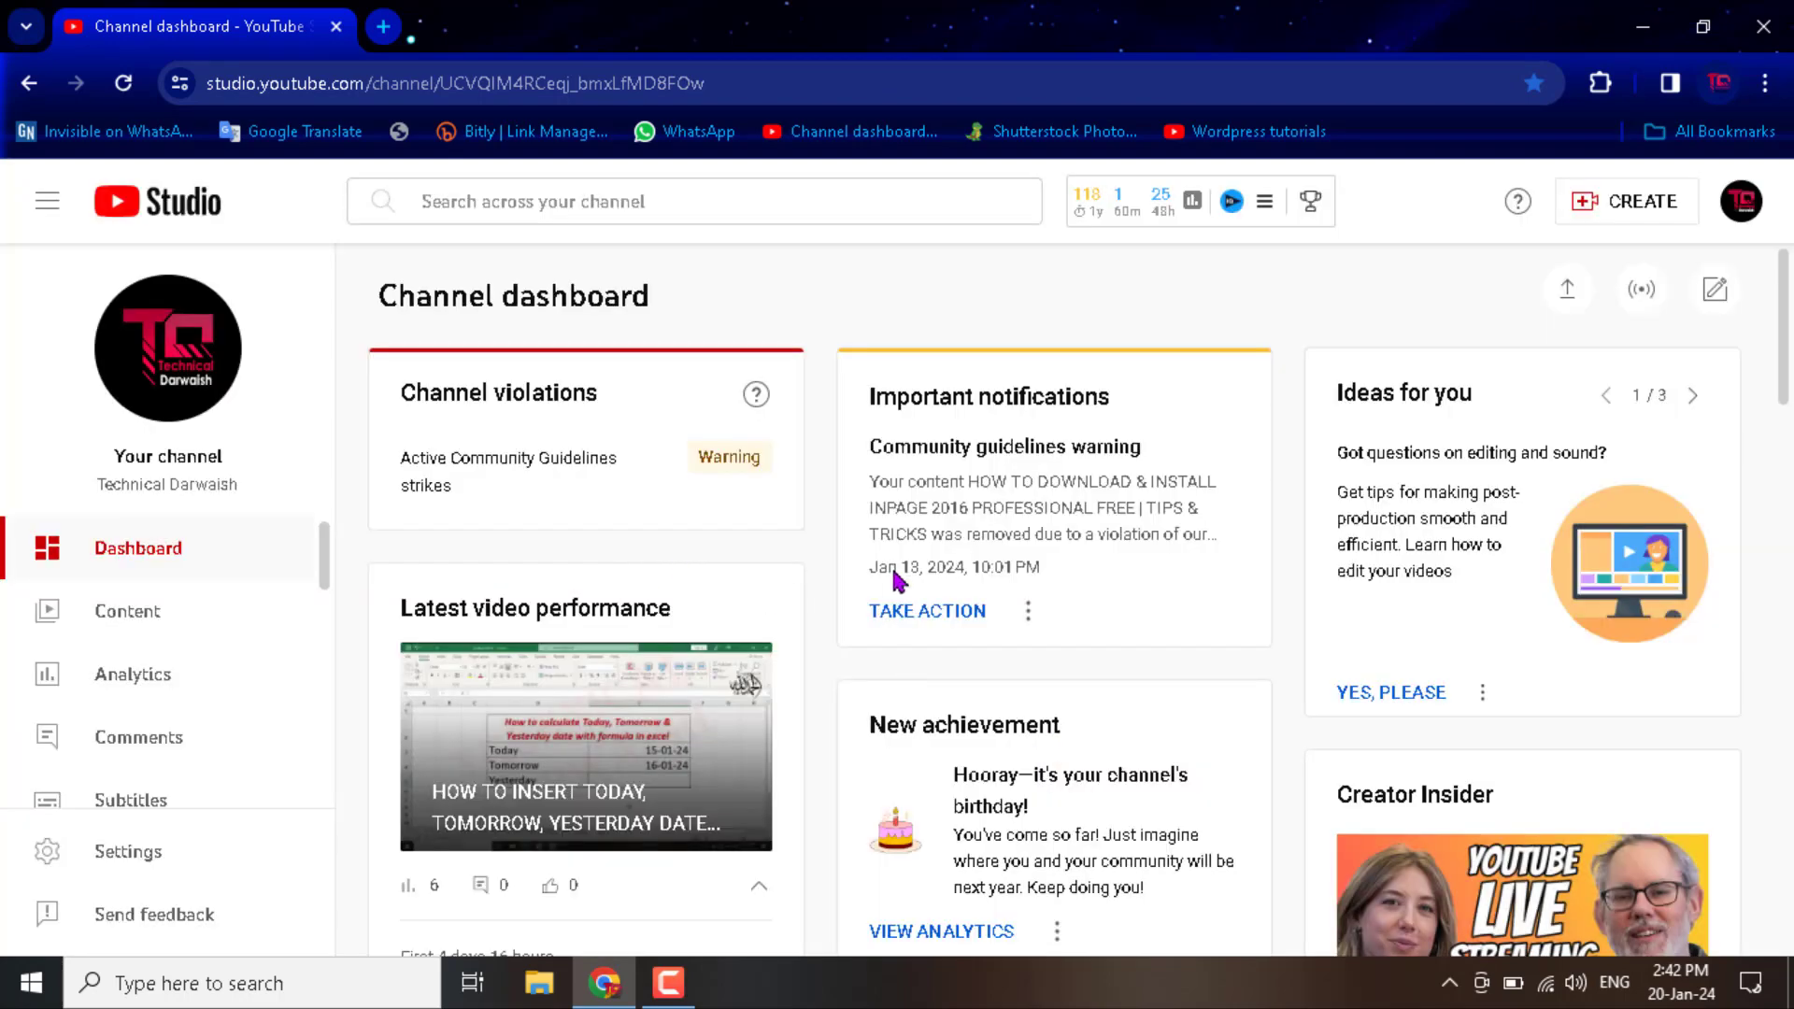
Reopen the Community Guidelines warning's review from the important notifications, check the training status, and leave the review.
{"action": "left_click", "coordinate": [960, 615]}
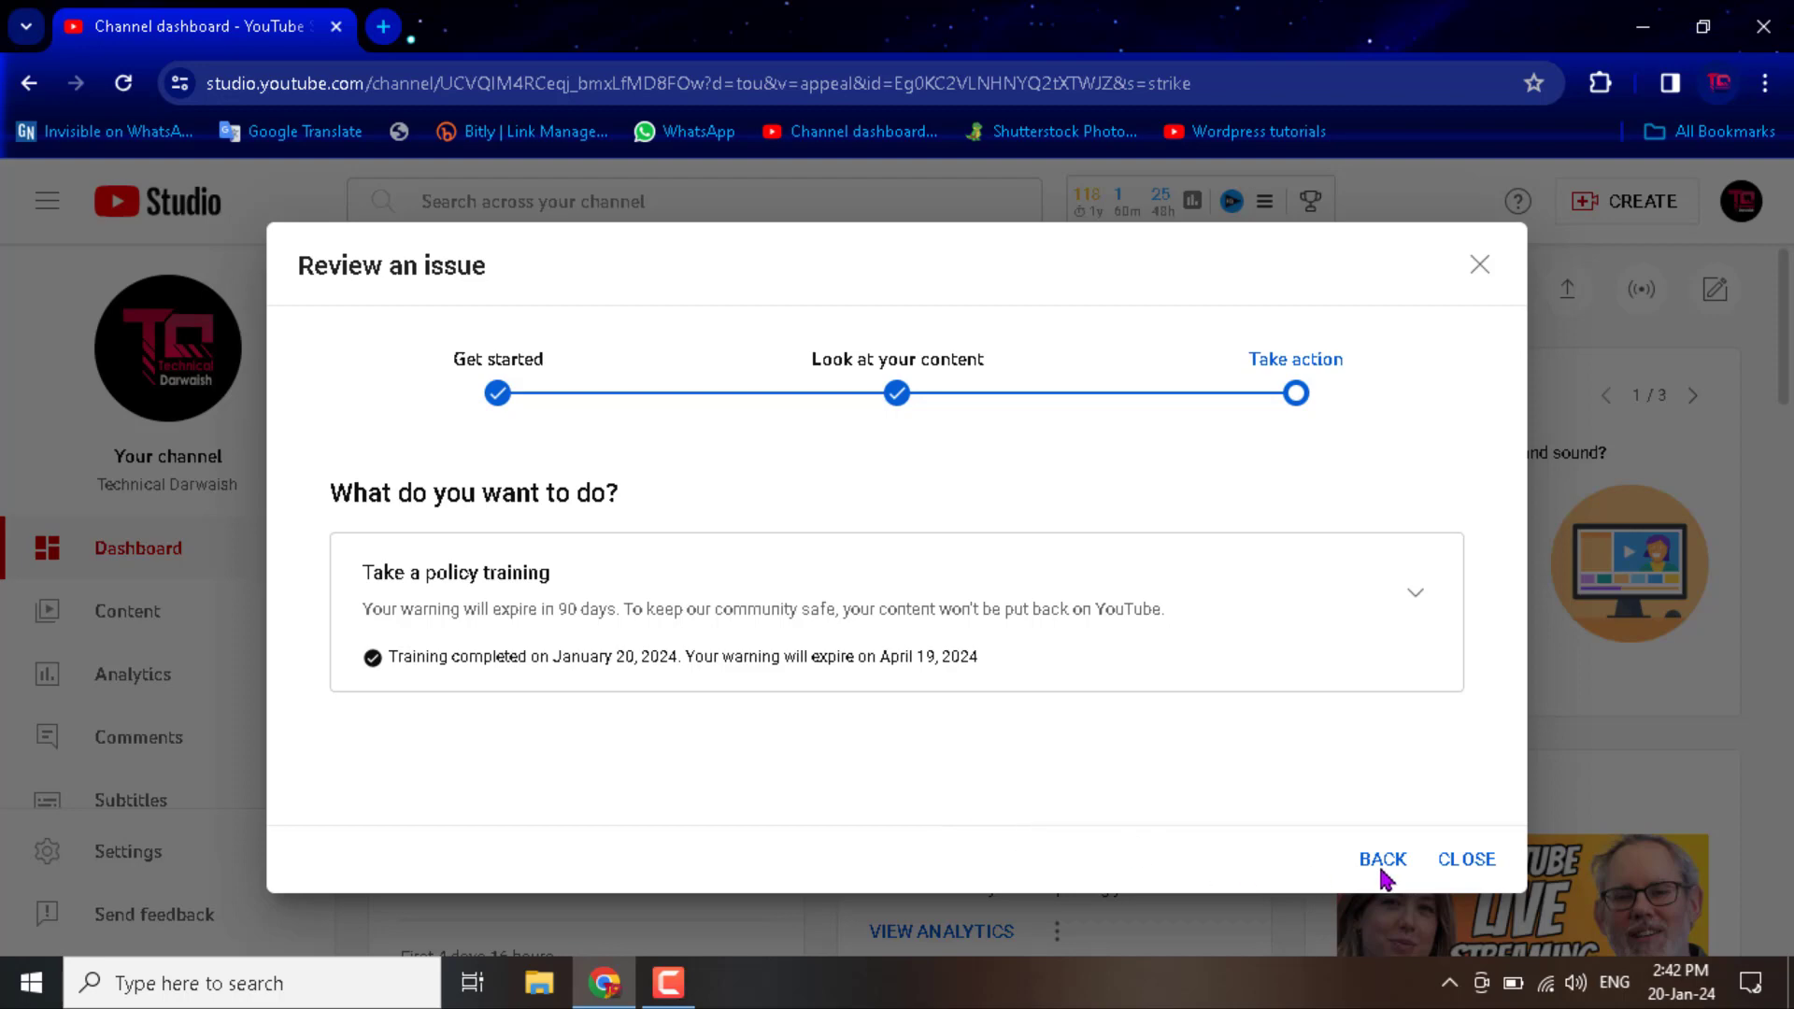
{"action": "left_click", "coordinate": [1455, 871]}
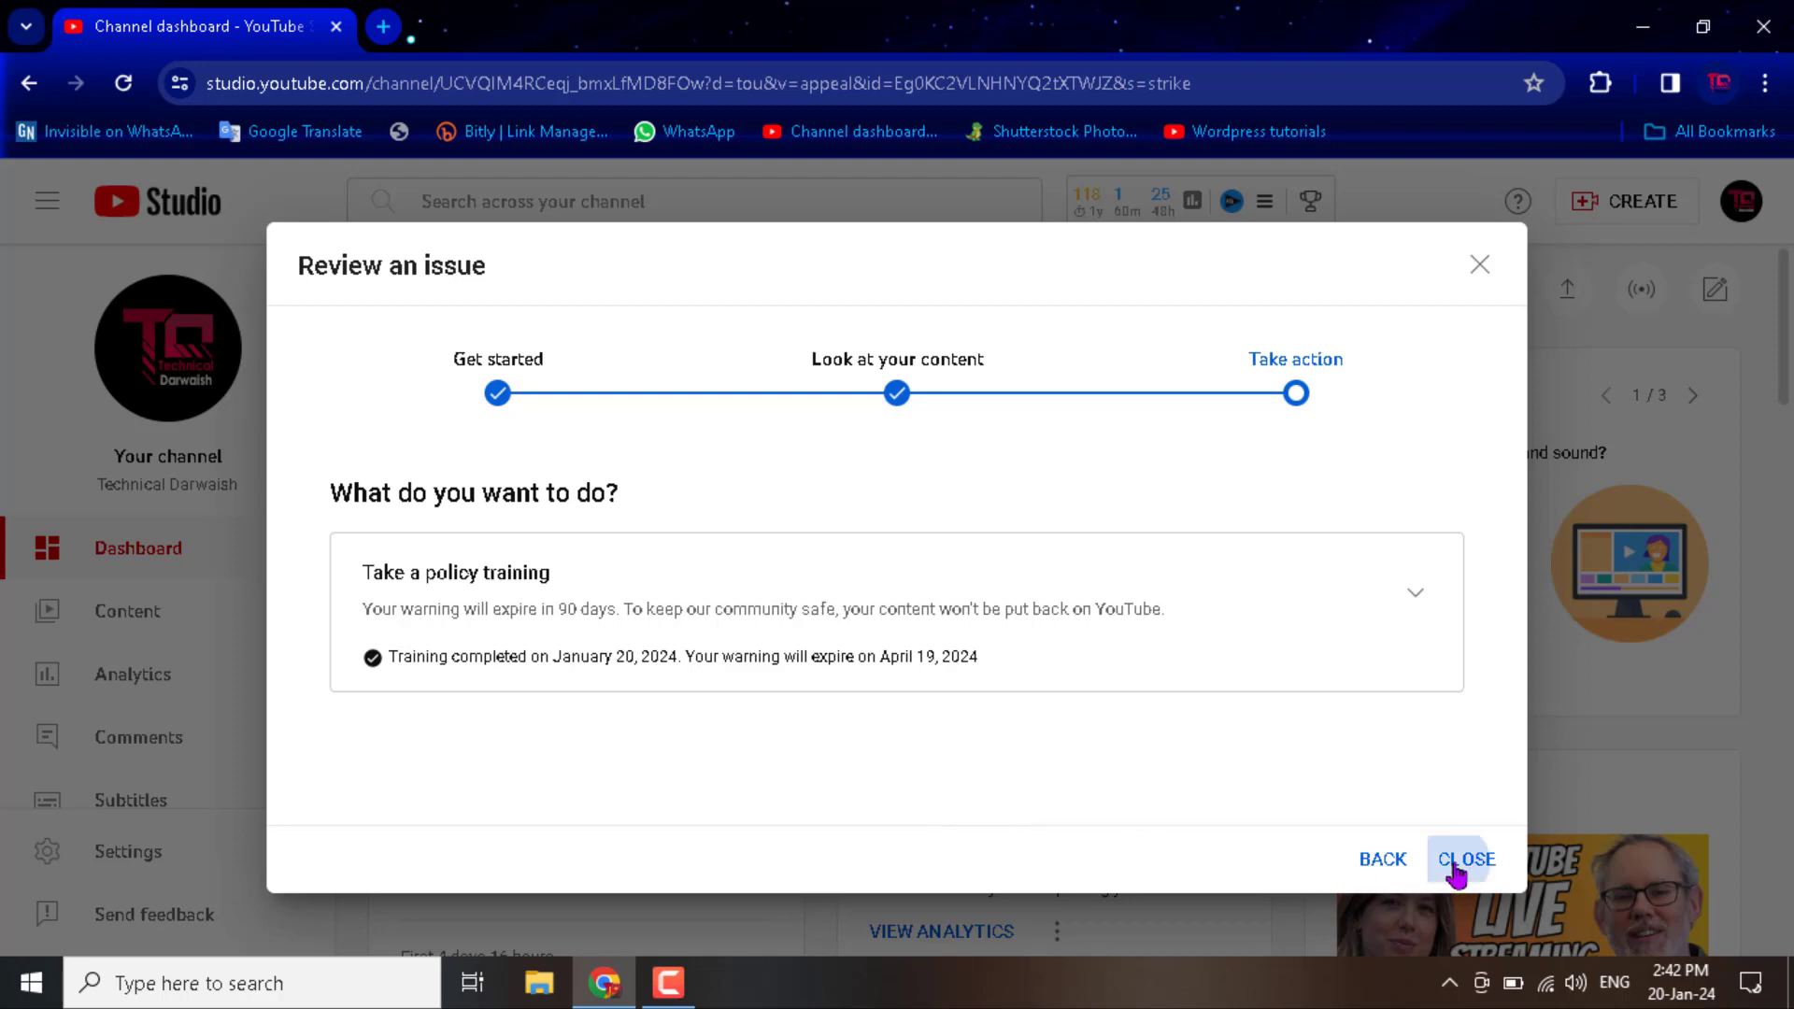
{"action": "left_click", "coordinate": [1047, 729]}
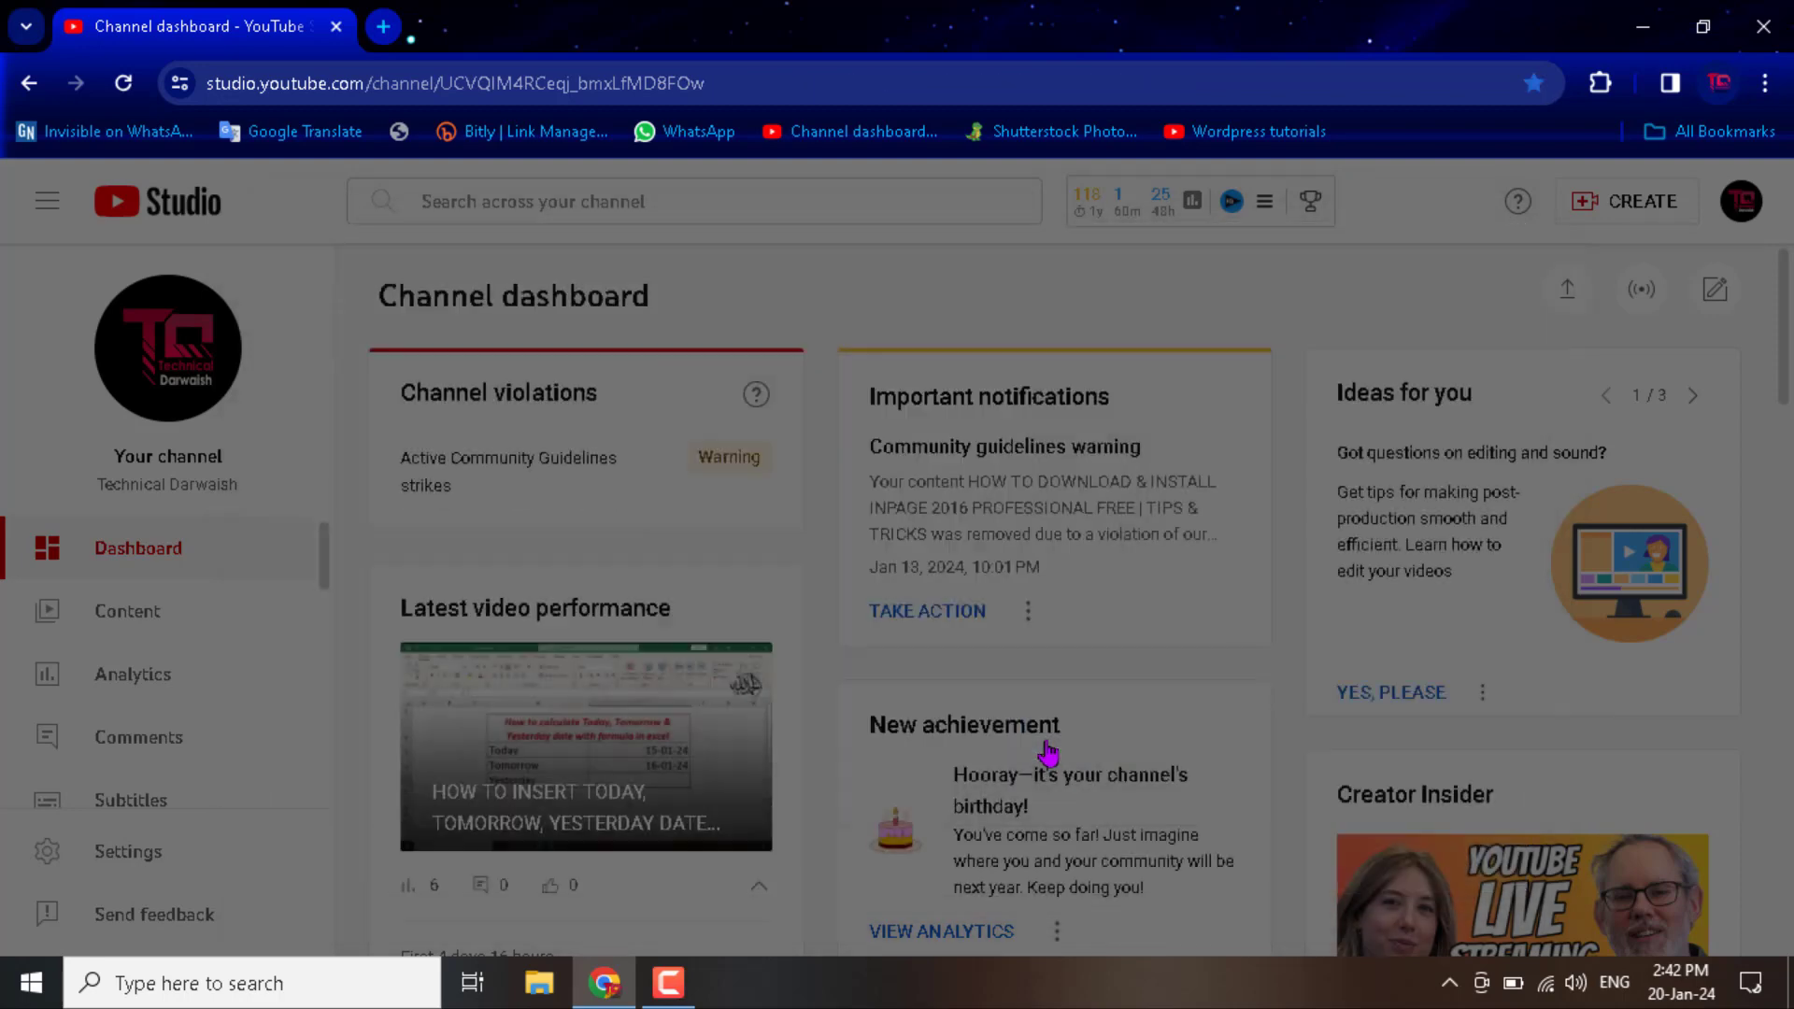
Open the active Community Guidelines strikes, examine both warnings' training status and expiry, and minimize the browser window.
{"action": "left_click", "coordinate": [714, 460]}
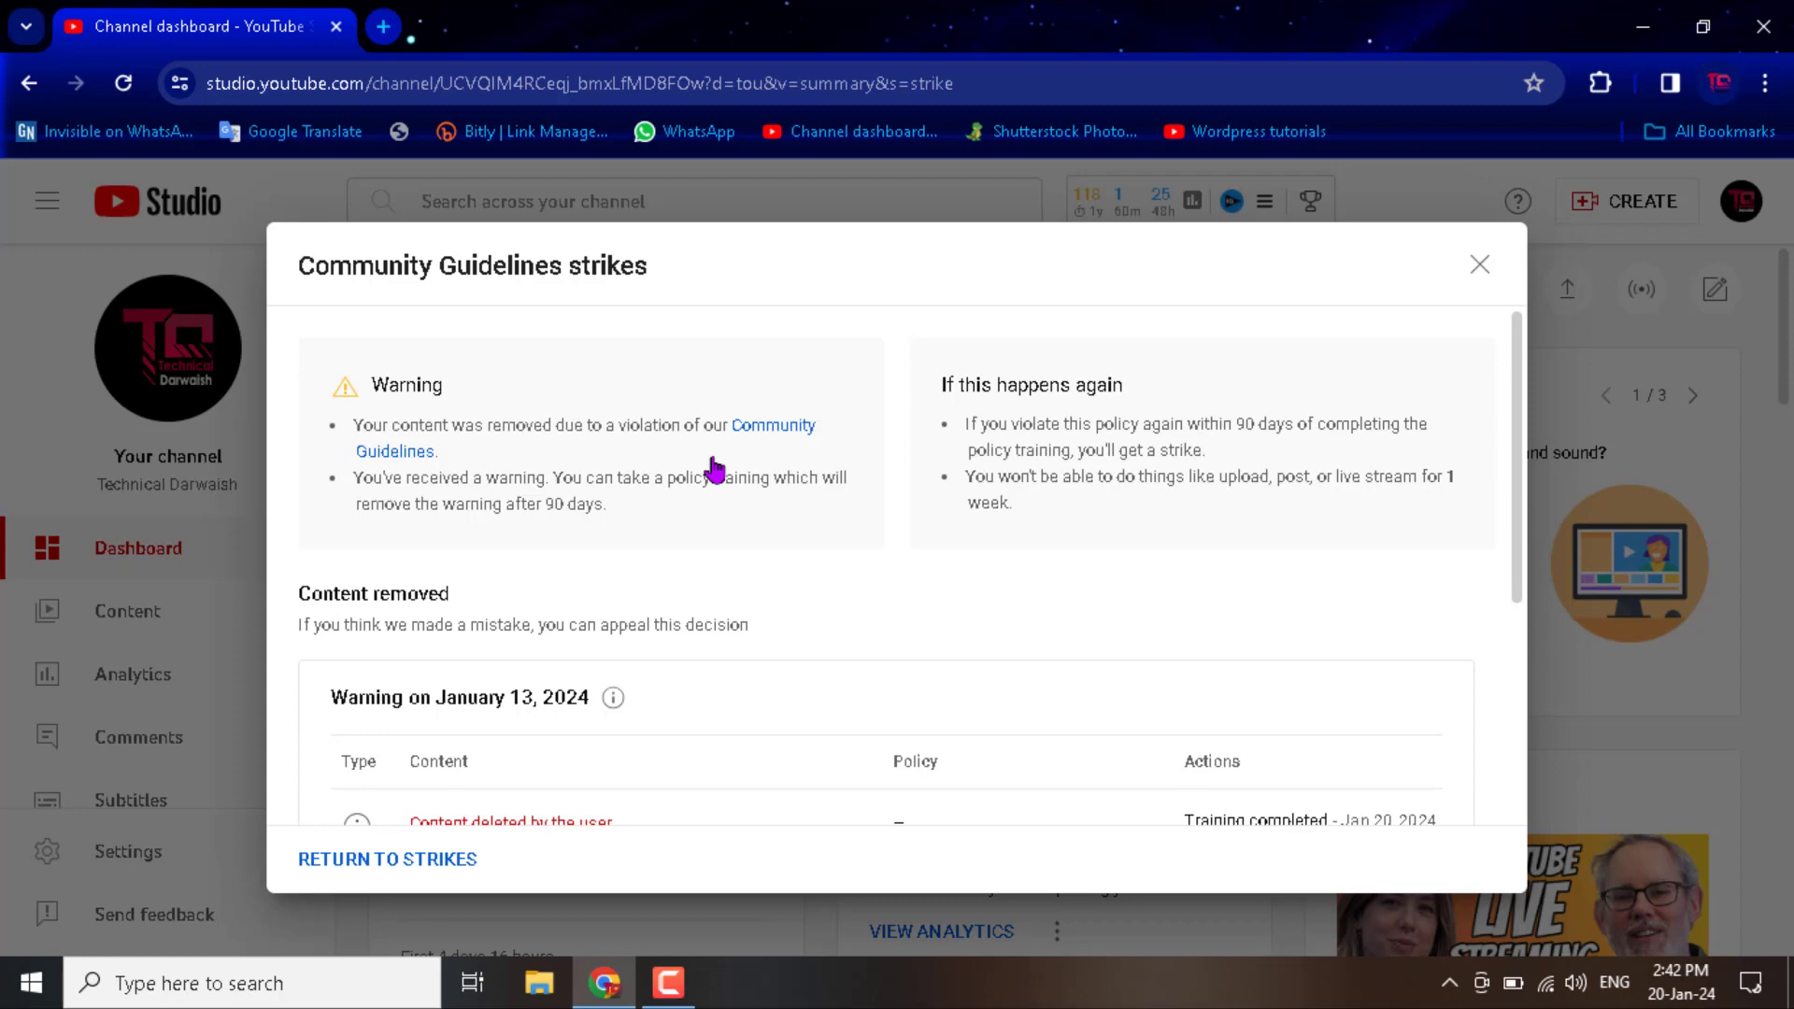
{"action": "scroll", "coordinate": [894, 561], "scroll_direction": "down", "scroll_amount": 3}
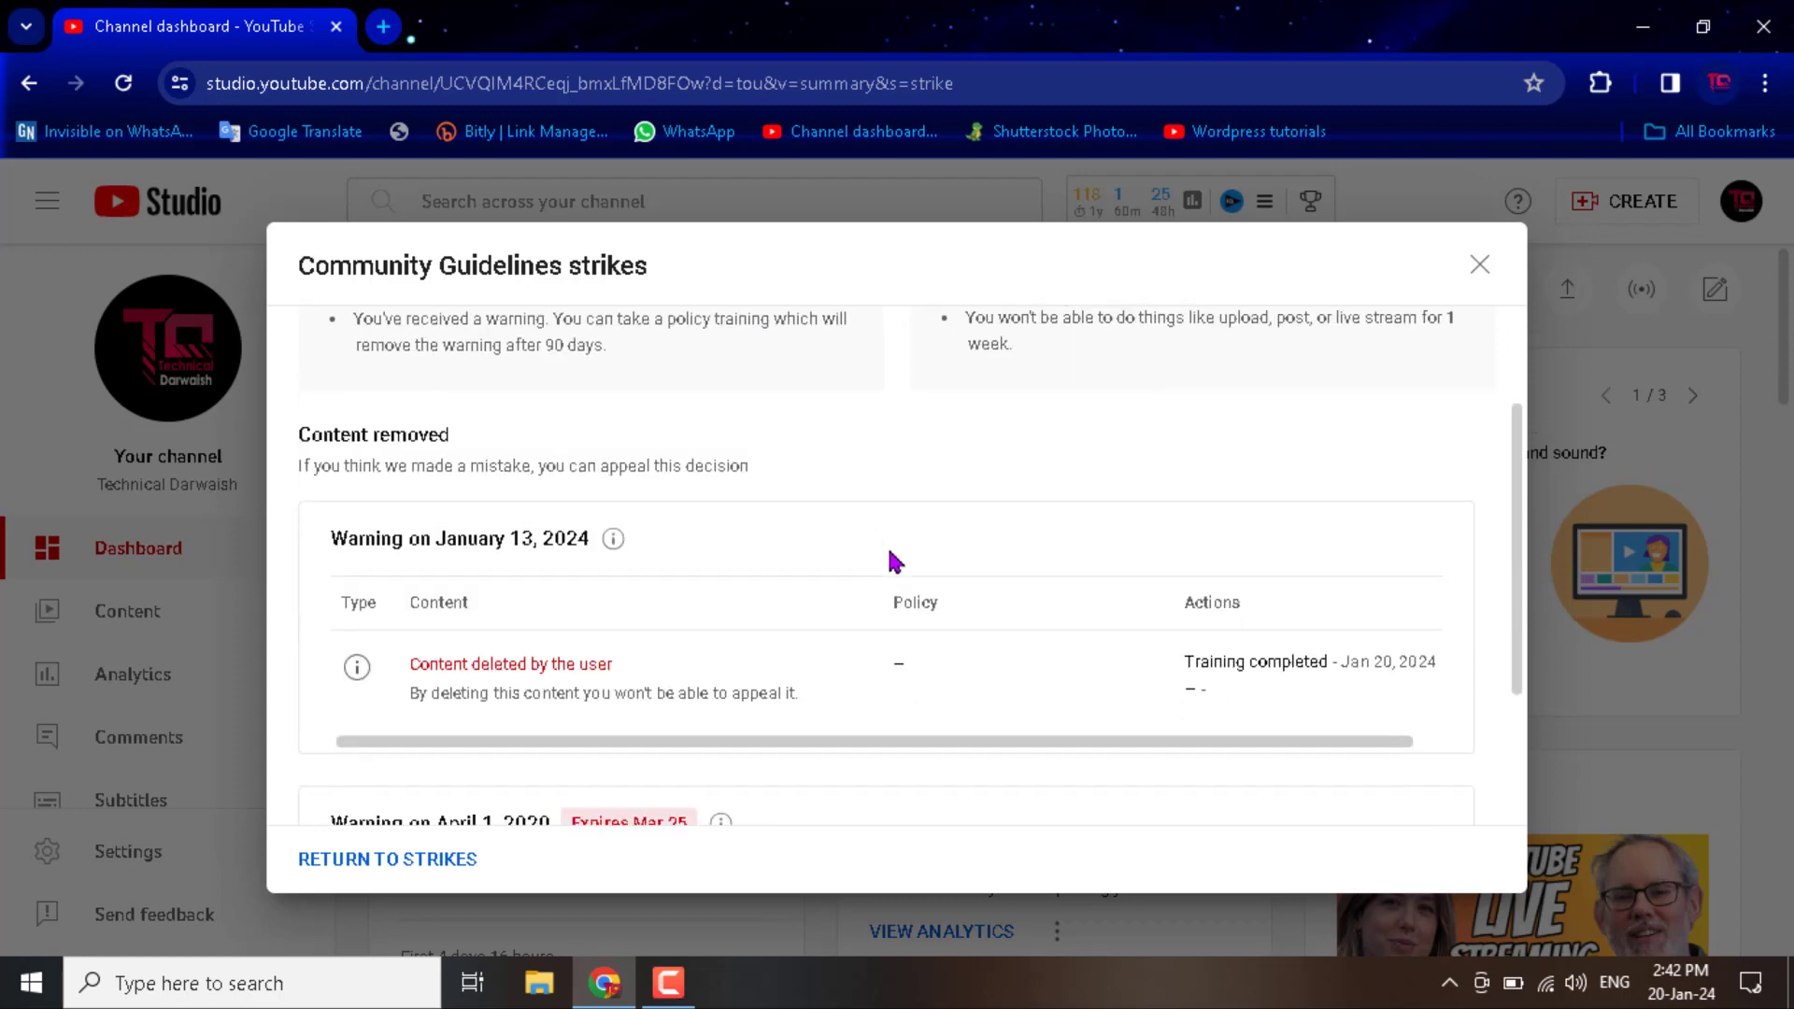
{"action": "scroll", "coordinate": [890, 558], "scroll_direction": "down", "scroll_amount": 1}
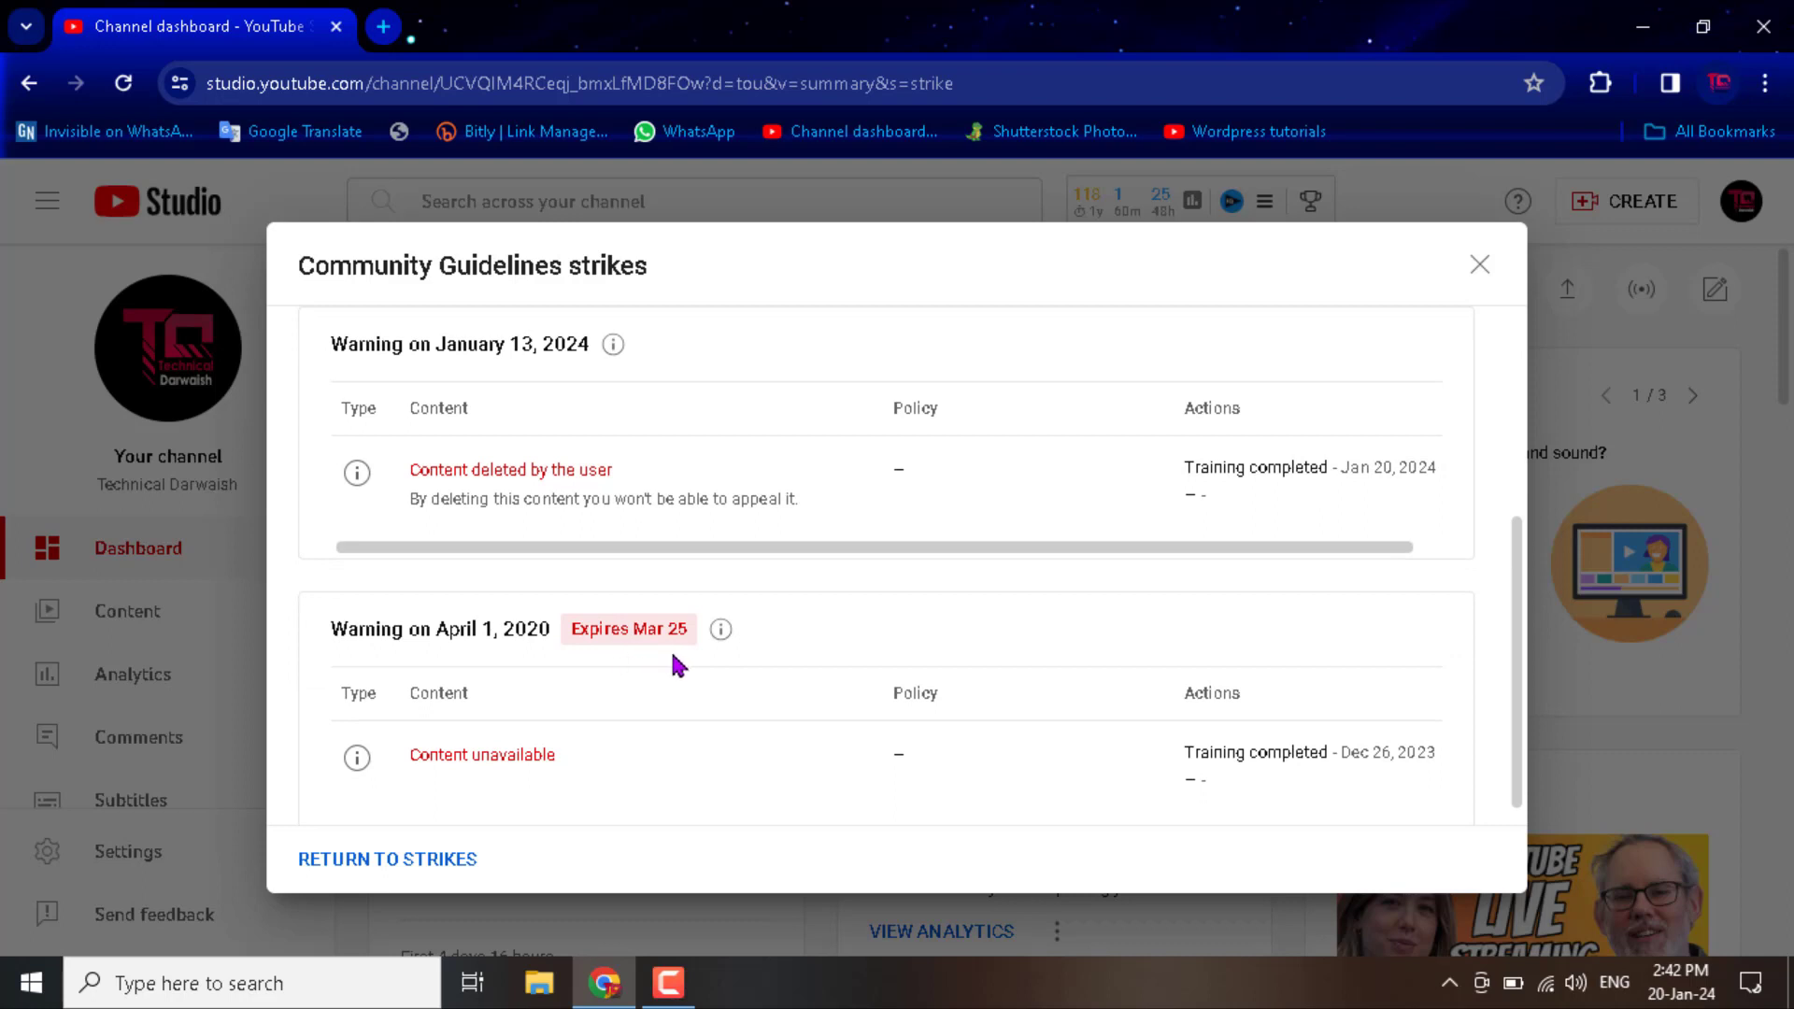
{"action": "left_click_drag", "start_coordinate": [682, 633], "coordinate": [593, 635]}
{"action": "left_click", "coordinate": [874, 622]}
{"action": "left_click", "coordinate": [1640, 28]}
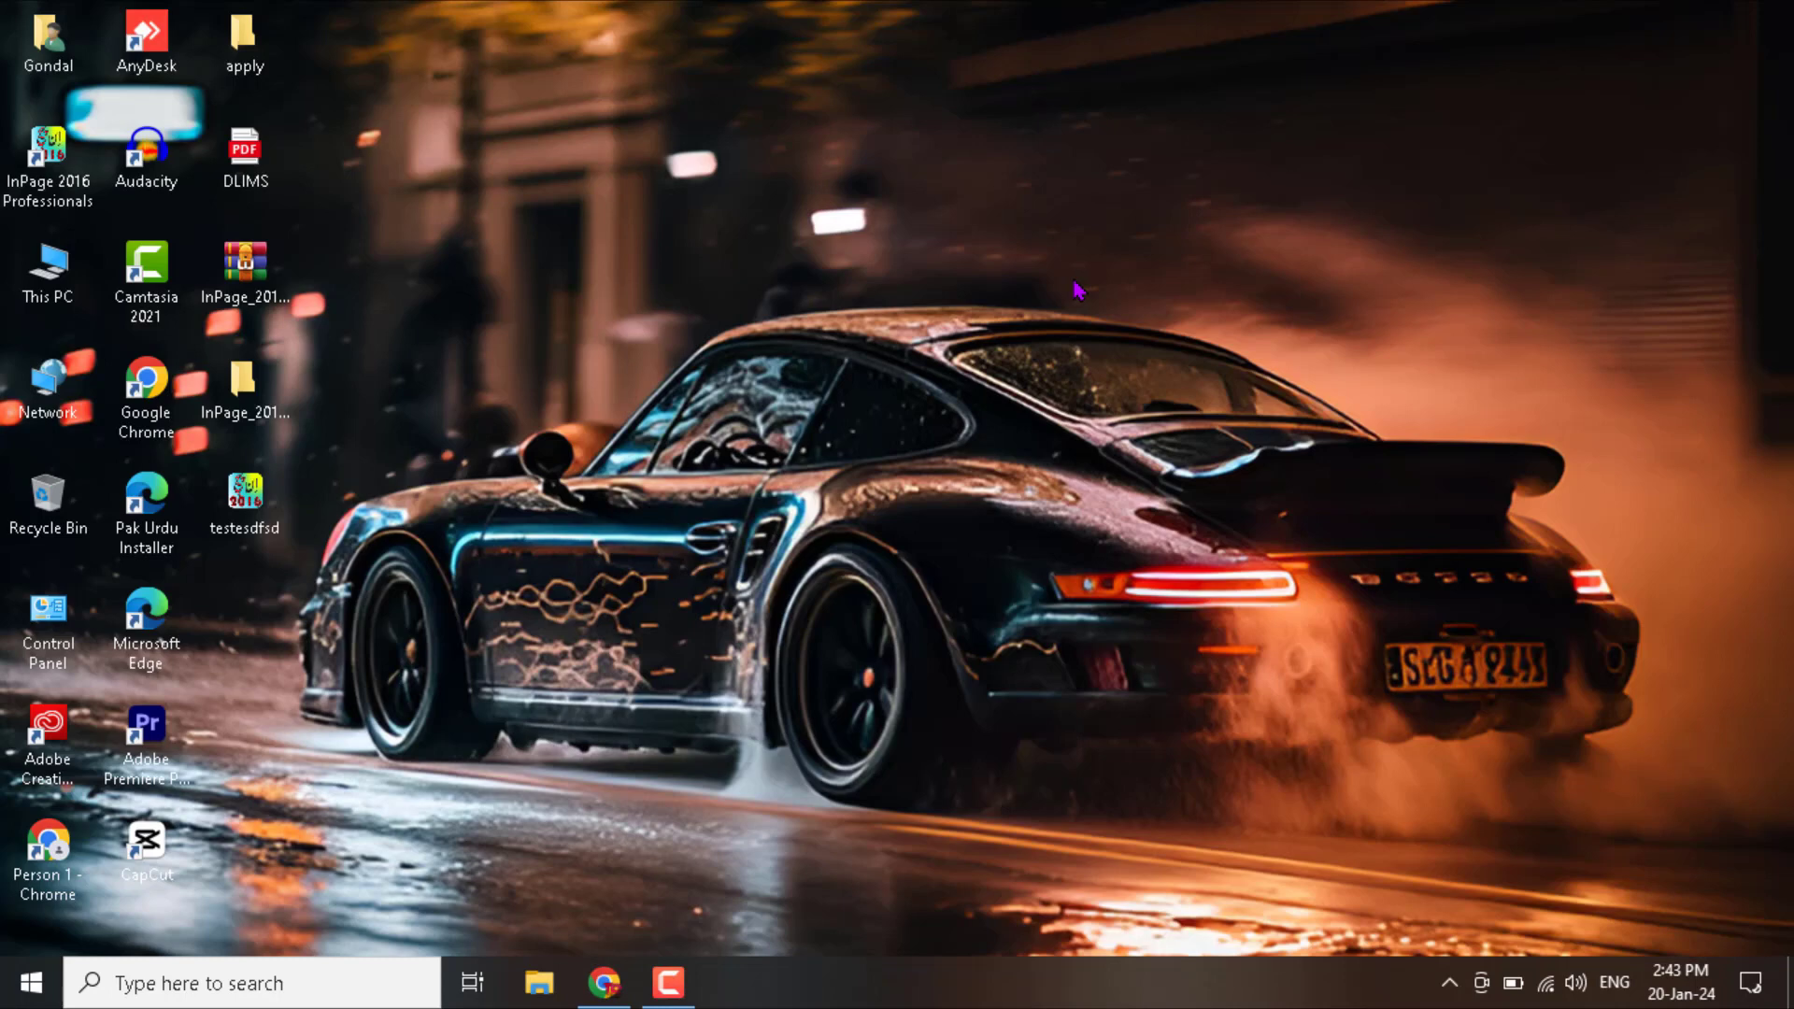